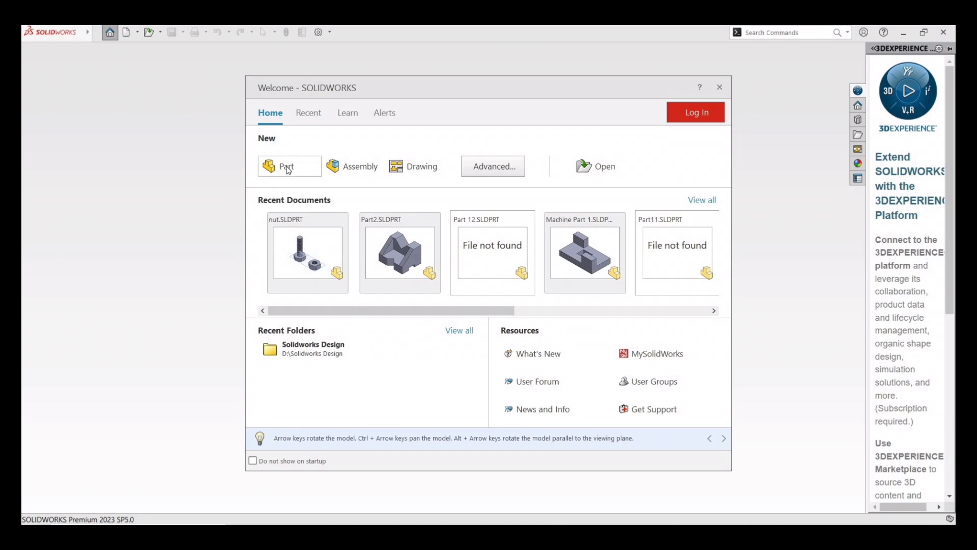
# Create a new part document and set its unit system to MMGS (millimeter, gram, second).
pyautogui.click(287, 168)
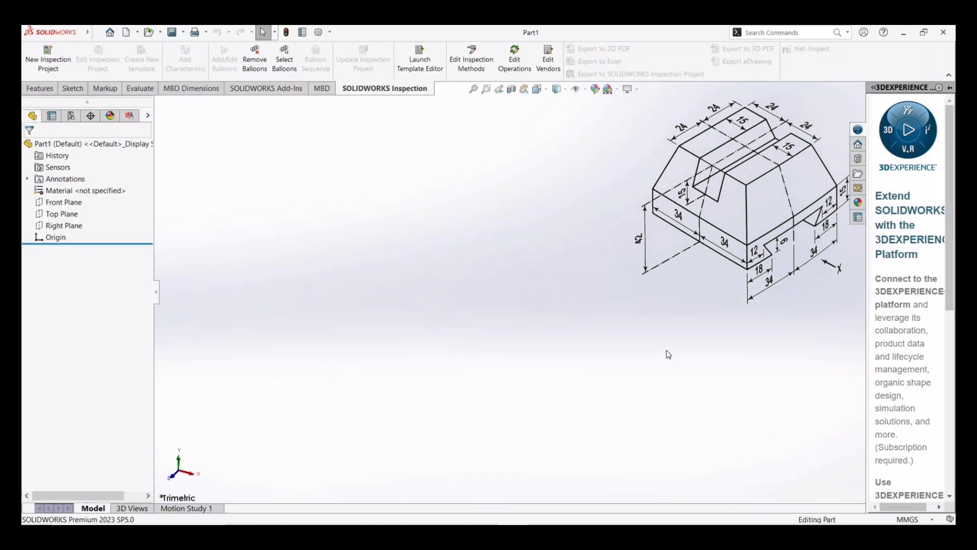
pyautogui.click(932, 519)
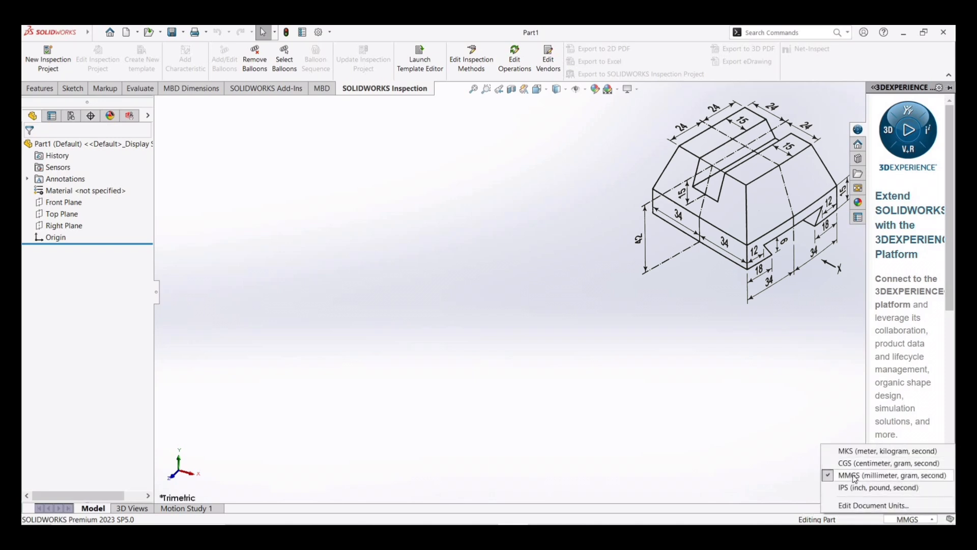
pyautogui.click(854, 477)
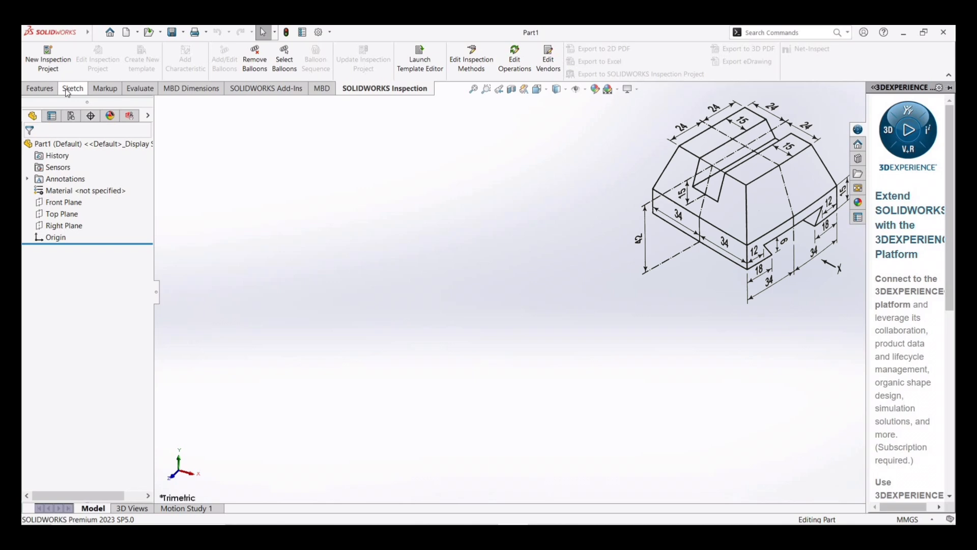
# Sketch a center rectangle about 86 by 78 mm on the Top Plane, centred on the origin.
pyautogui.click(58, 215)
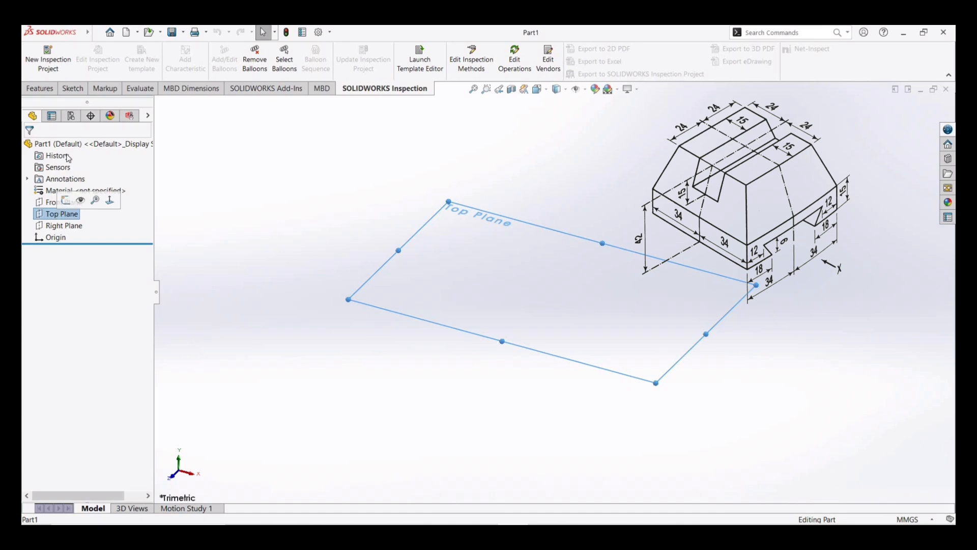
pyautogui.click(75, 92)
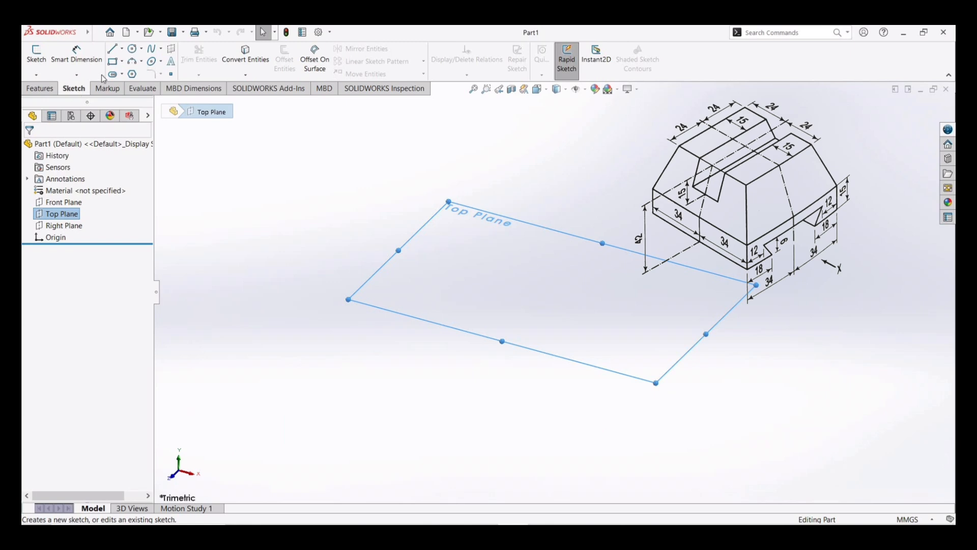
pyautogui.click(122, 61)
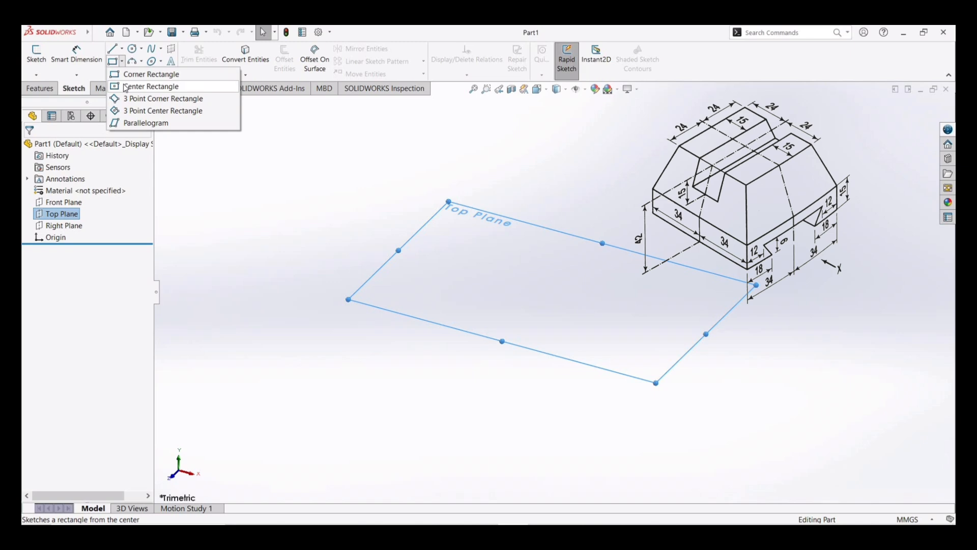
pyautogui.click(126, 86)
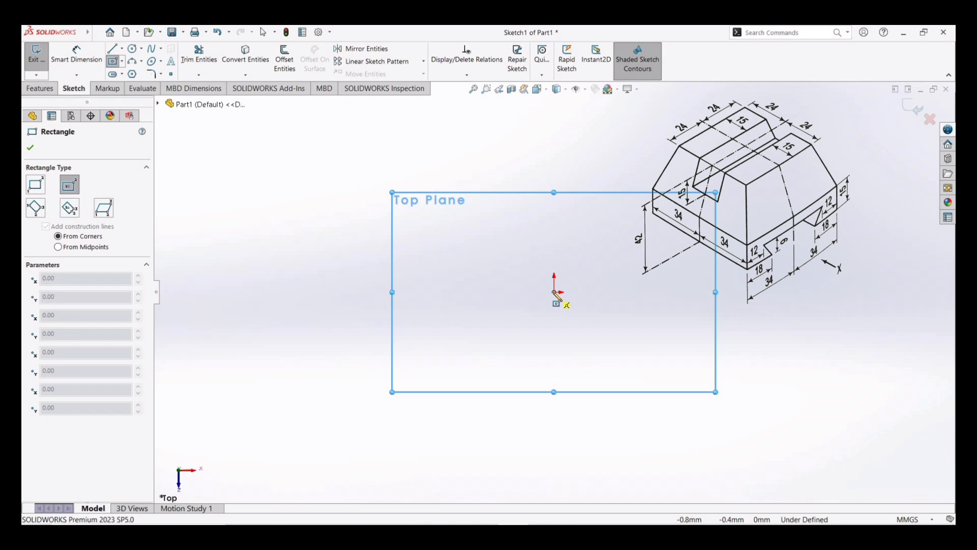
pyautogui.click(555, 292)
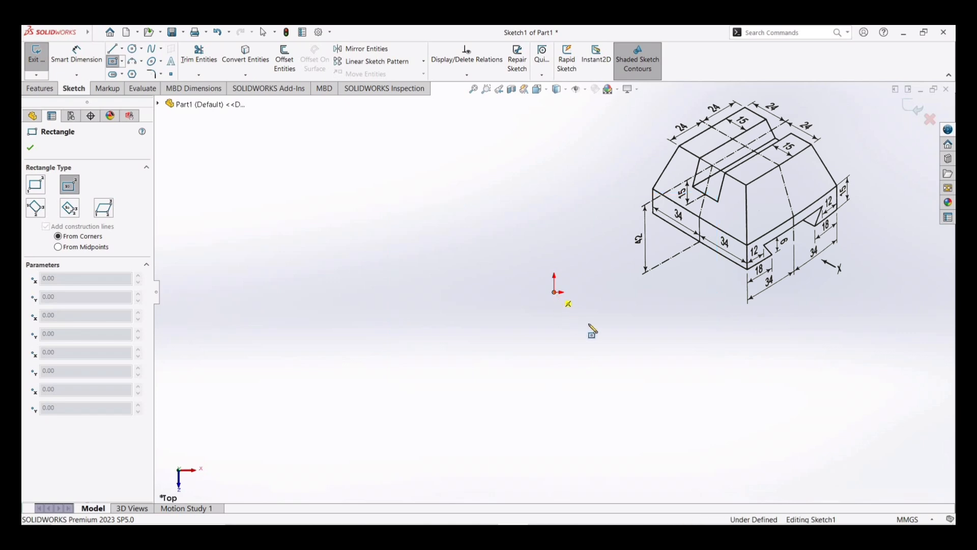
pyautogui.click(632, 363)
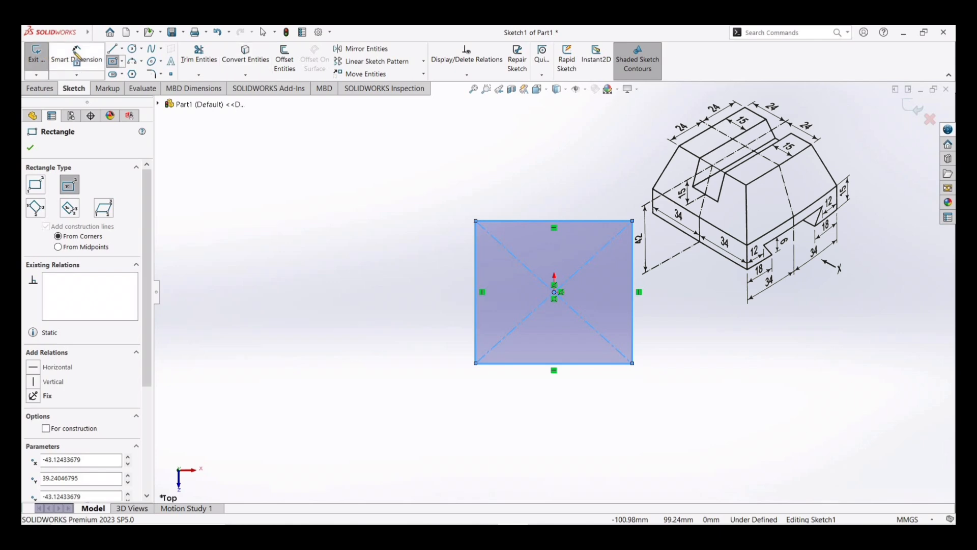
# Dimension the rectangle's vertical and horizontal sides to 68 mm each.
pyautogui.click(76, 55)
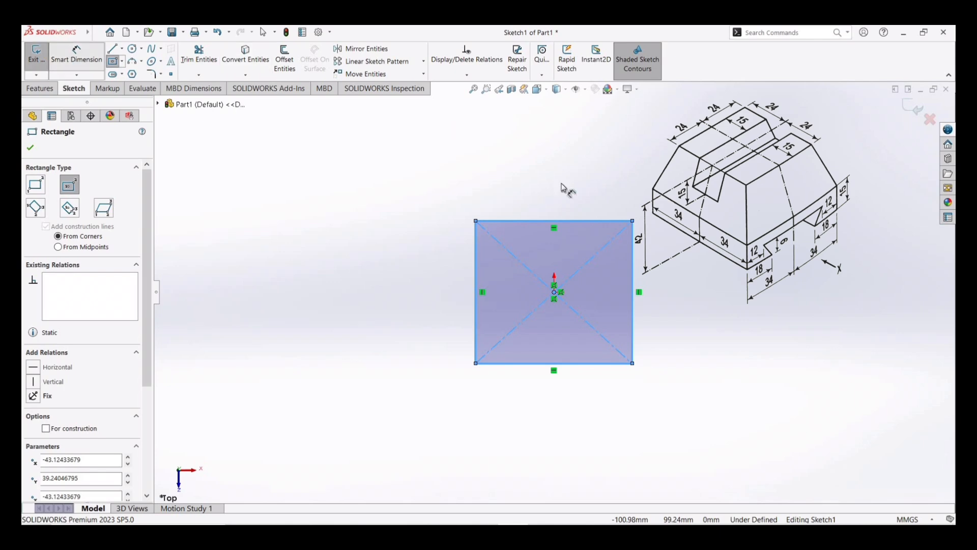
pyautogui.click(633, 307)
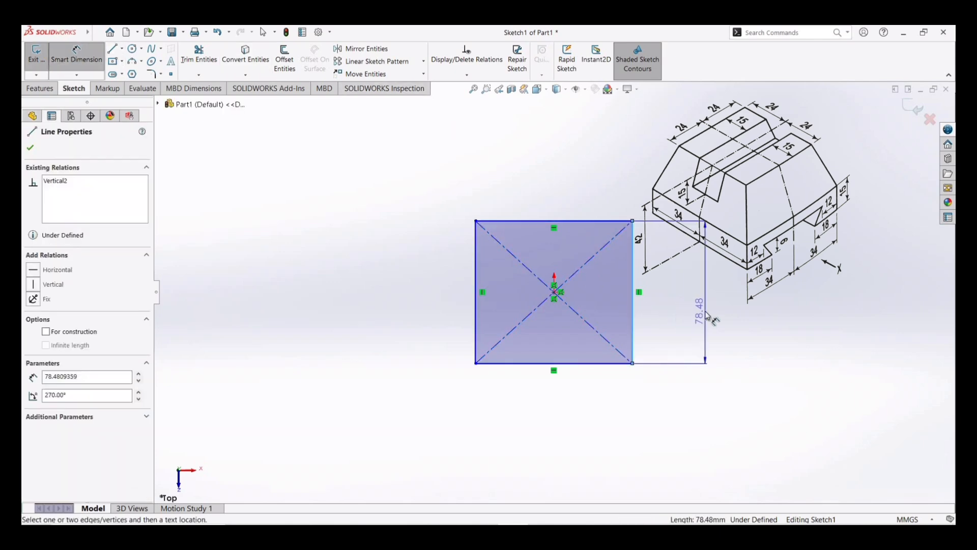
pyautogui.click(707, 316)
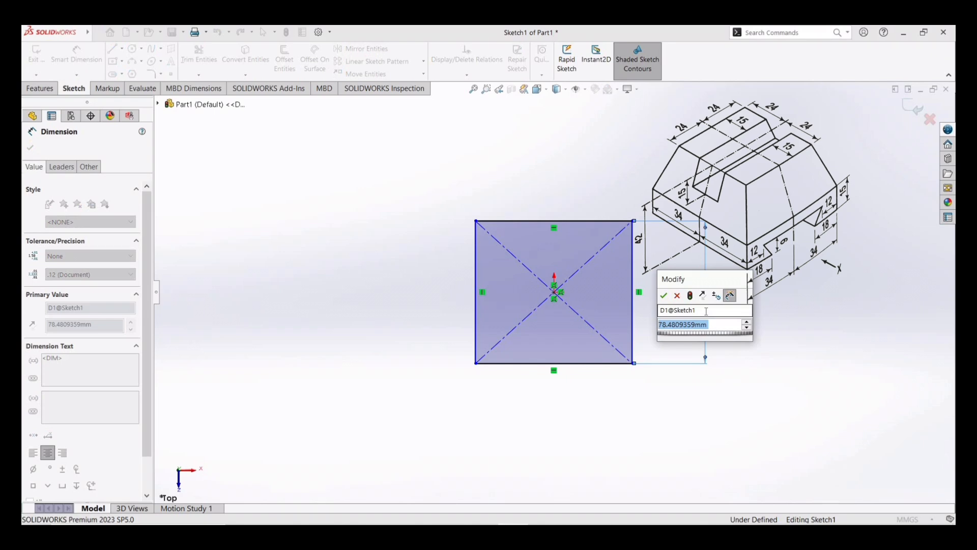
pyautogui.write('68')
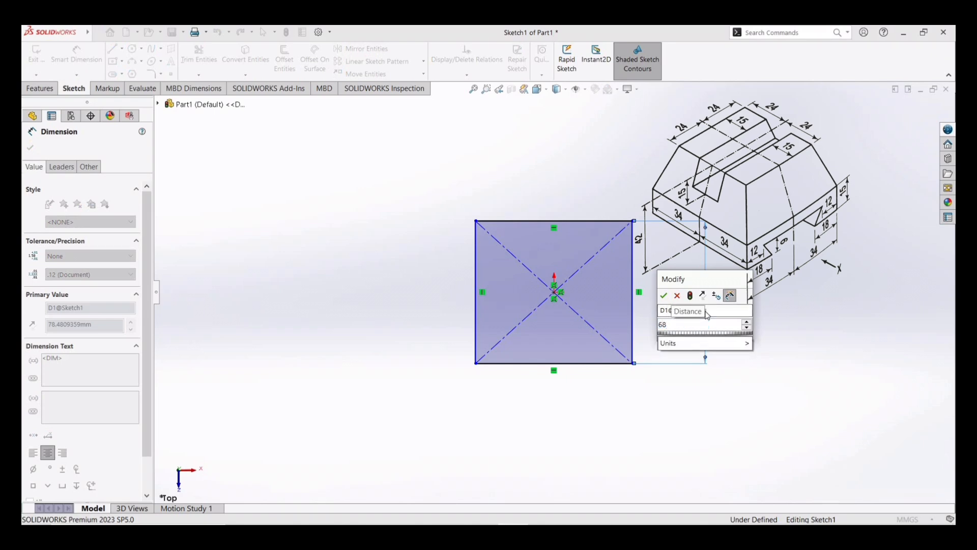
pyautogui.press('Return')
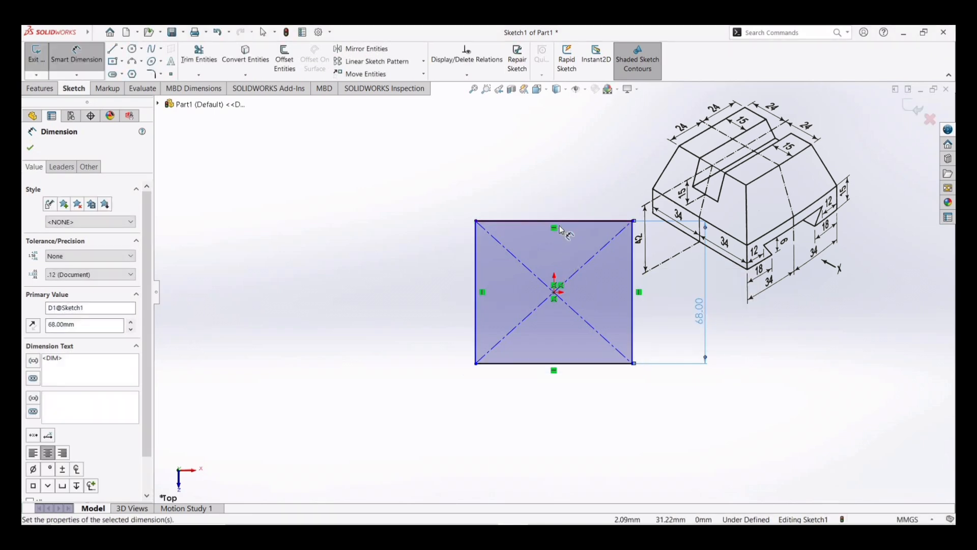
pyautogui.click(558, 220)
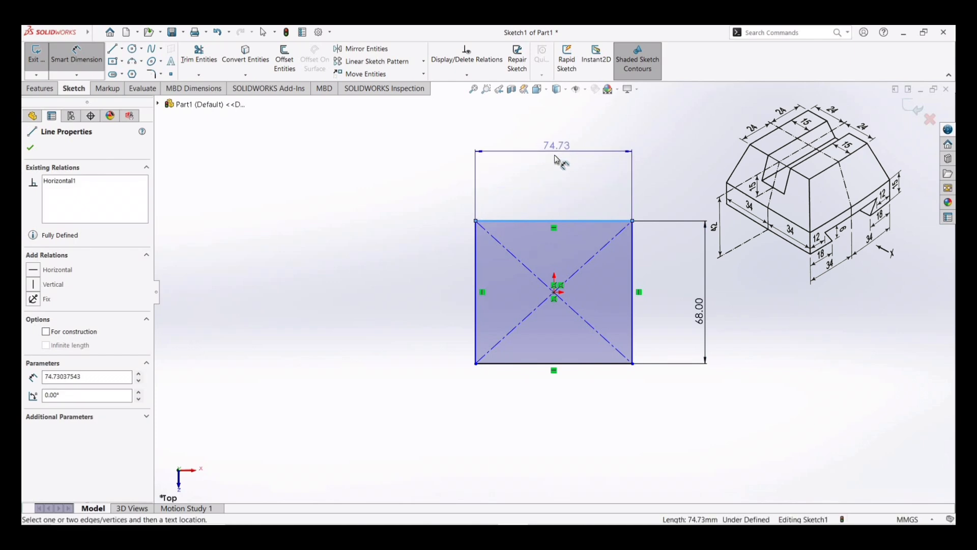
pyautogui.click(557, 160)
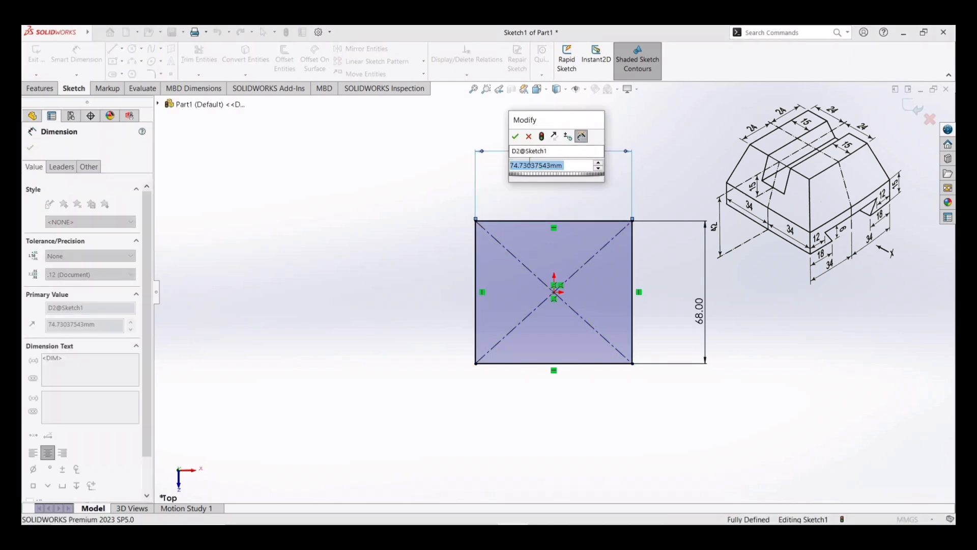
pyautogui.write('68')
pyautogui.press('Return')
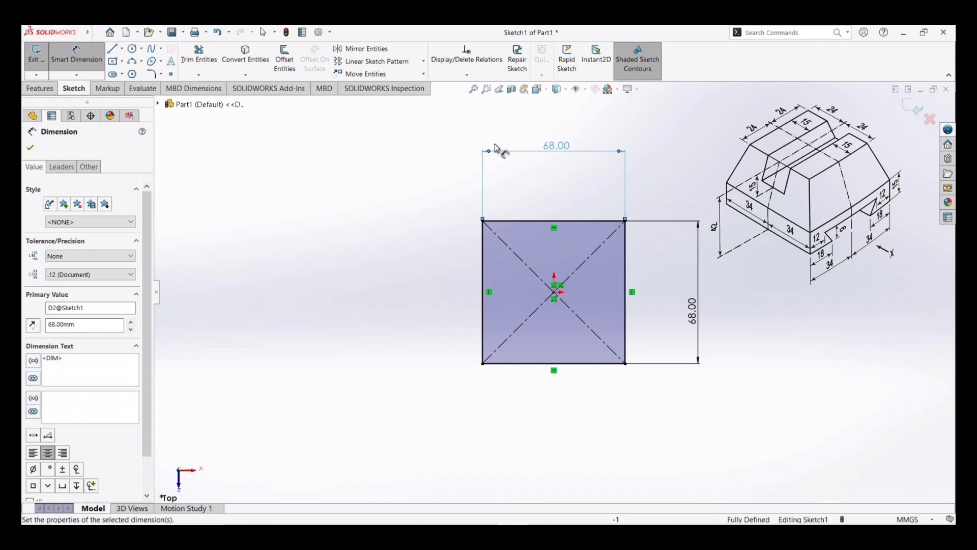
pyautogui.click(31, 148)
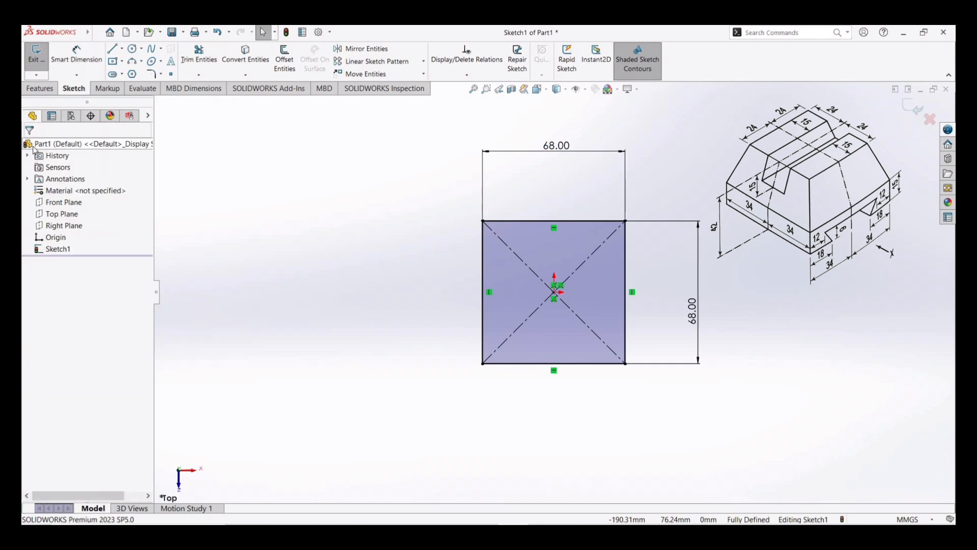
# Extrude the square sketch upward as a blind boss 15 mm deep.
pyautogui.click(49, 90)
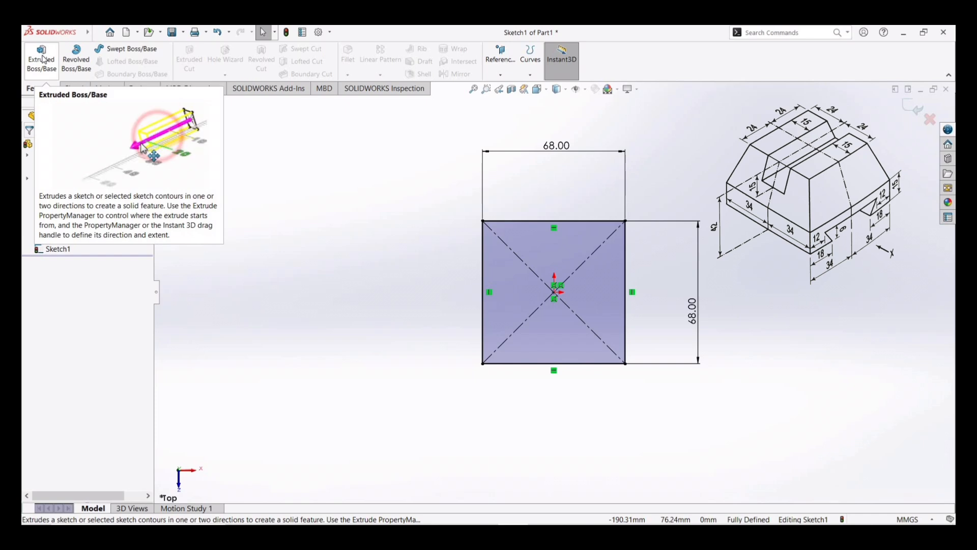
pyautogui.click(43, 60)
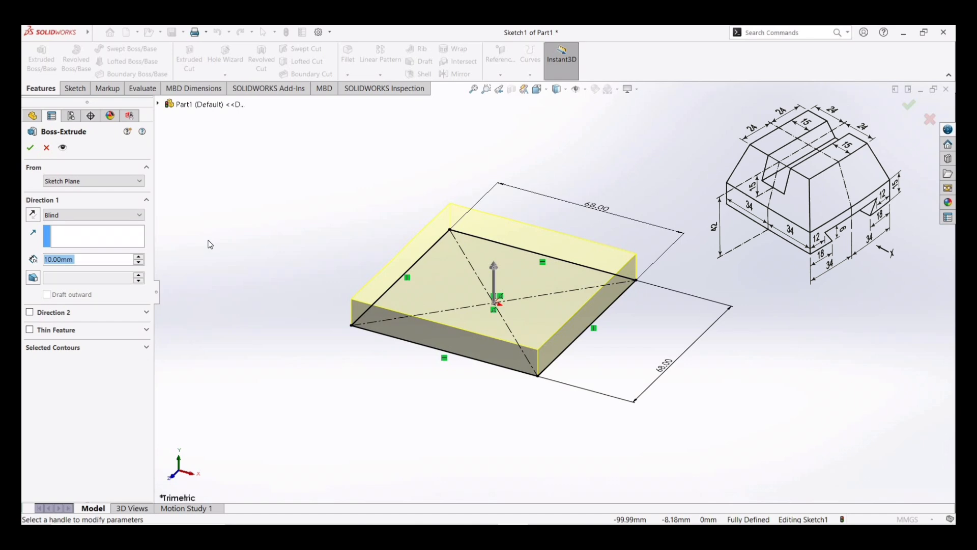
pyautogui.write('15')
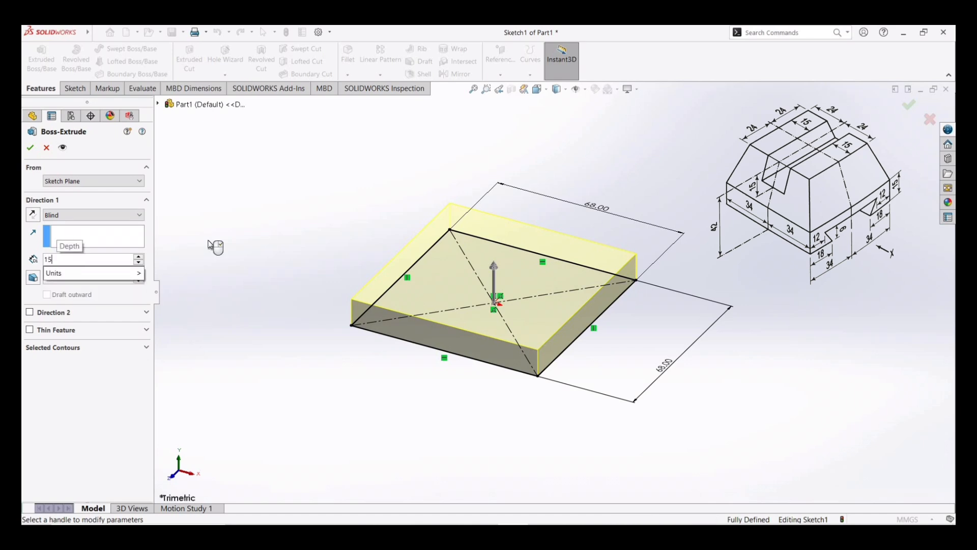
pyautogui.press('Return')
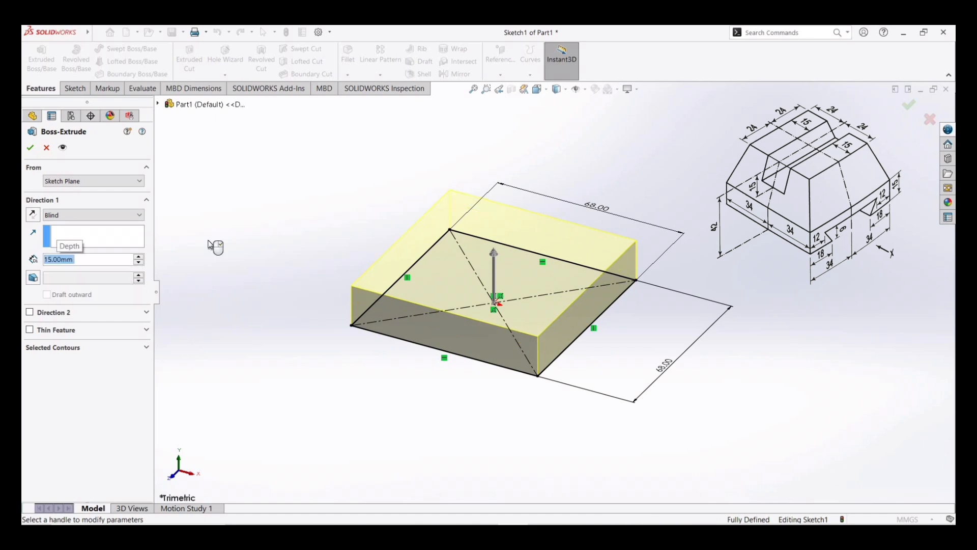
pyautogui.click(34, 150)
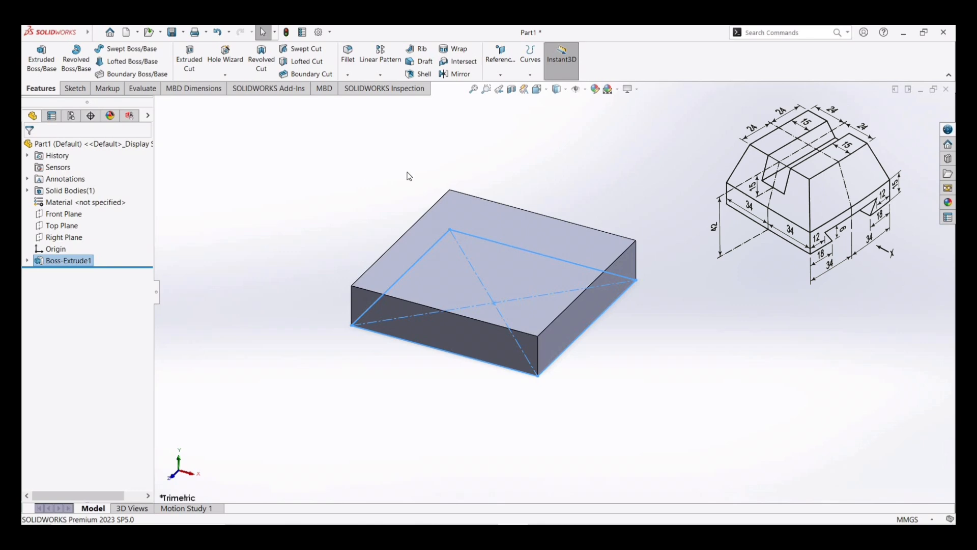
# Create a reference plane offset 27 mm above the top face of the extruded block.
pyautogui.click(519, 247)
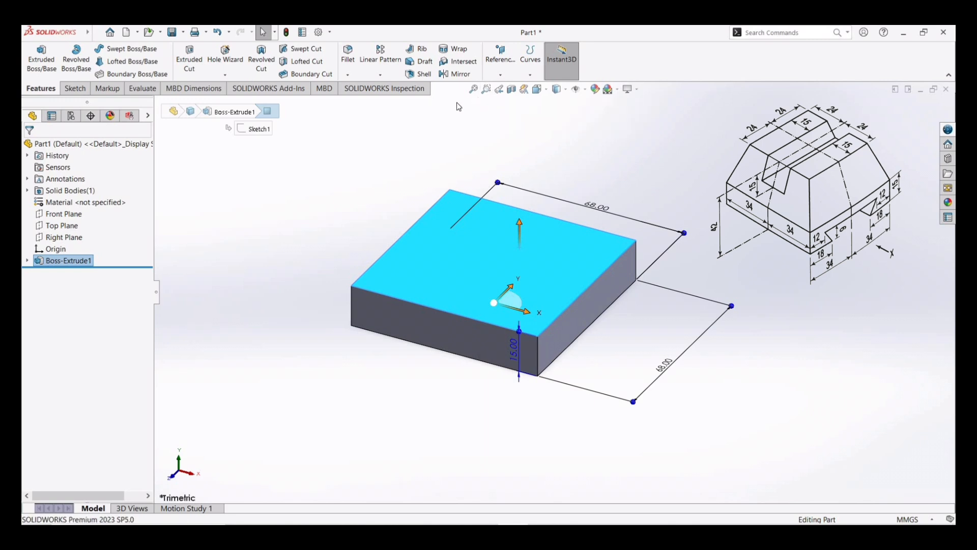
pyautogui.click(502, 75)
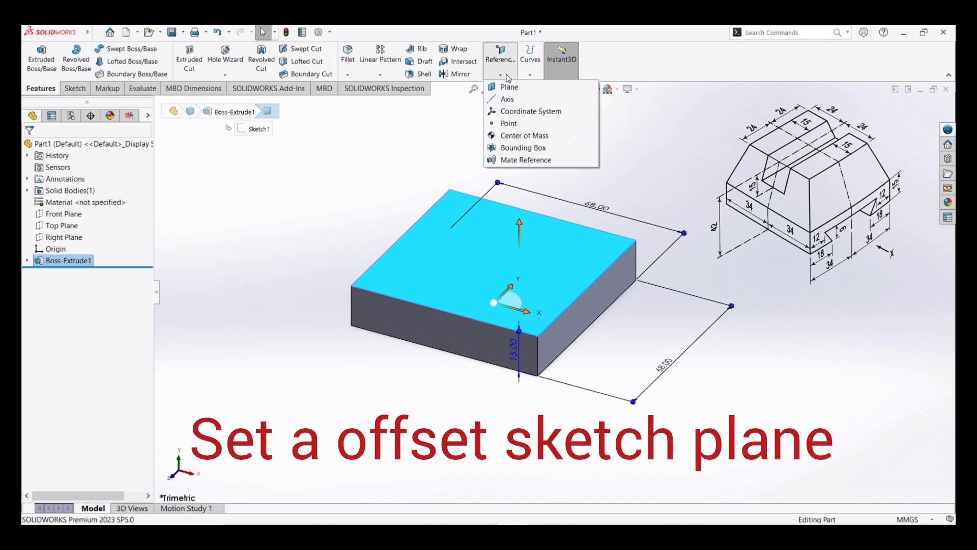
pyautogui.click(508, 87)
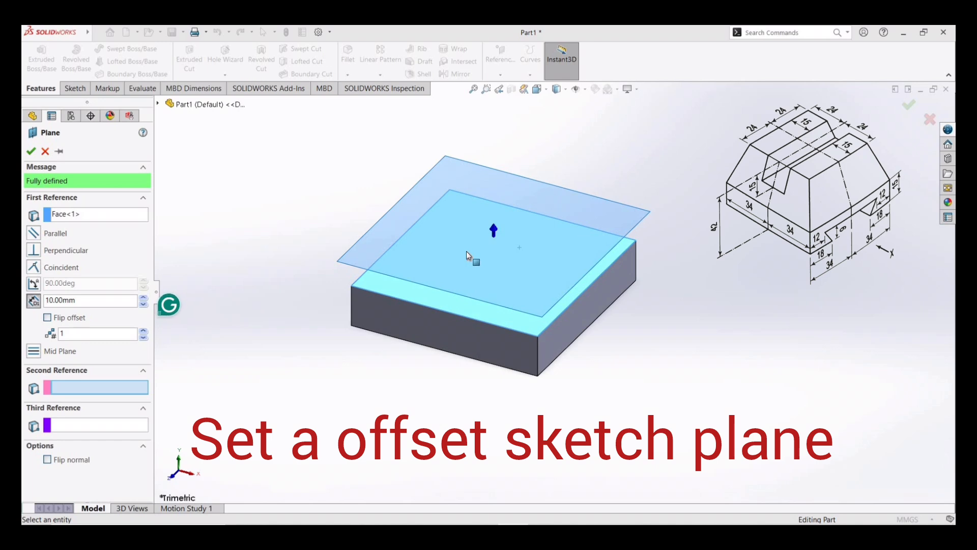
pyautogui.click(54, 301)
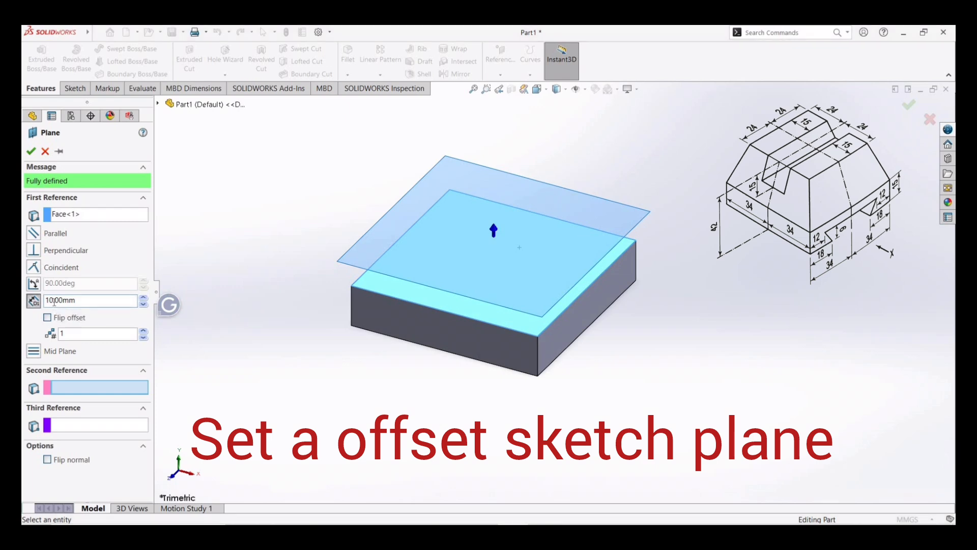
pyautogui.press('BackSpace')
pyautogui.press('BackSpace')
pyautogui.write('27')
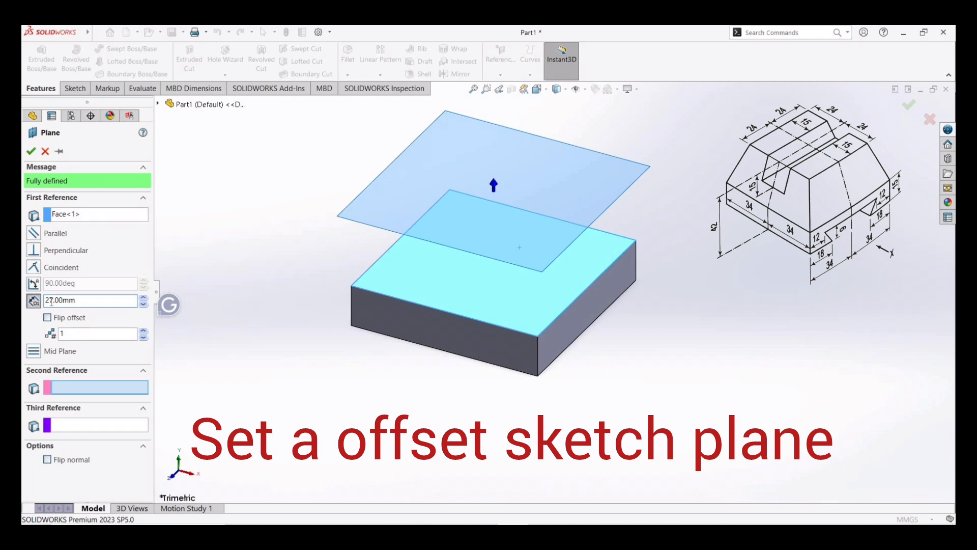
pyautogui.click(31, 151)
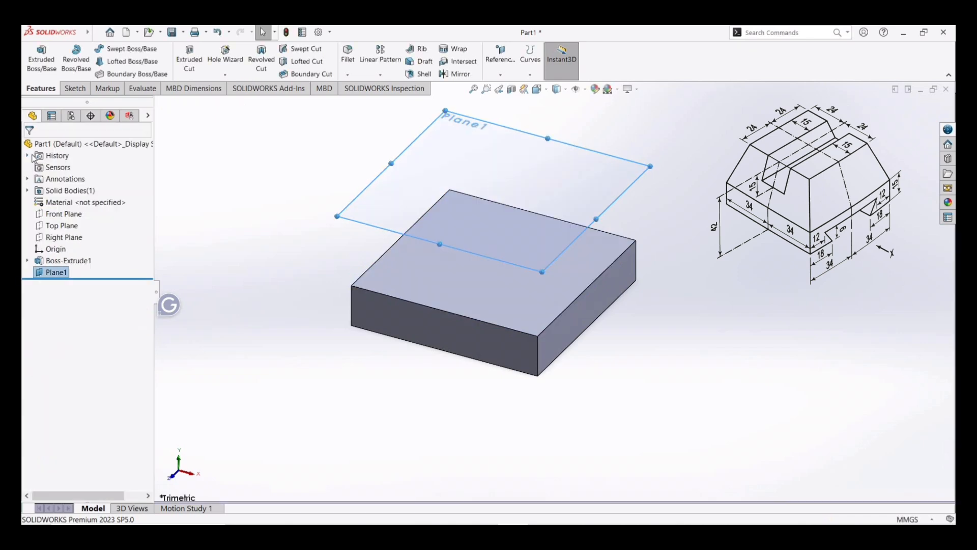
# Sketch a center rectangle about 41 by 37 mm on the offset plane, centred on the origin.
pyautogui.click(75, 88)
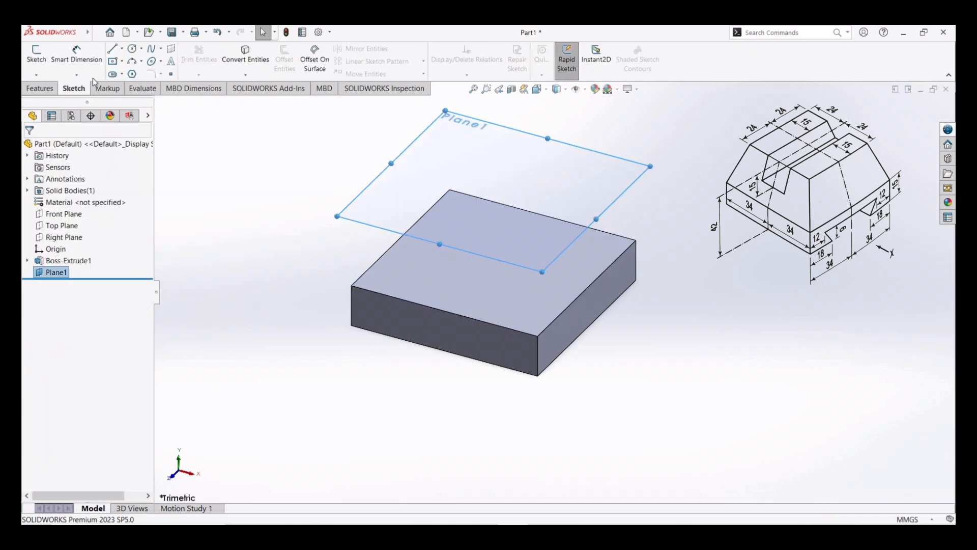
pyautogui.click(122, 62)
pyautogui.click(151, 86)
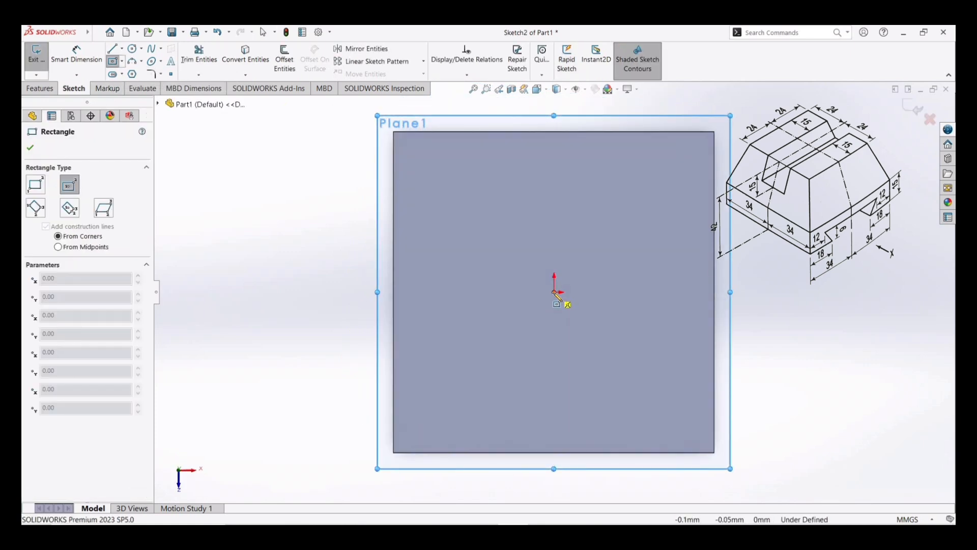
pyautogui.click(555, 292)
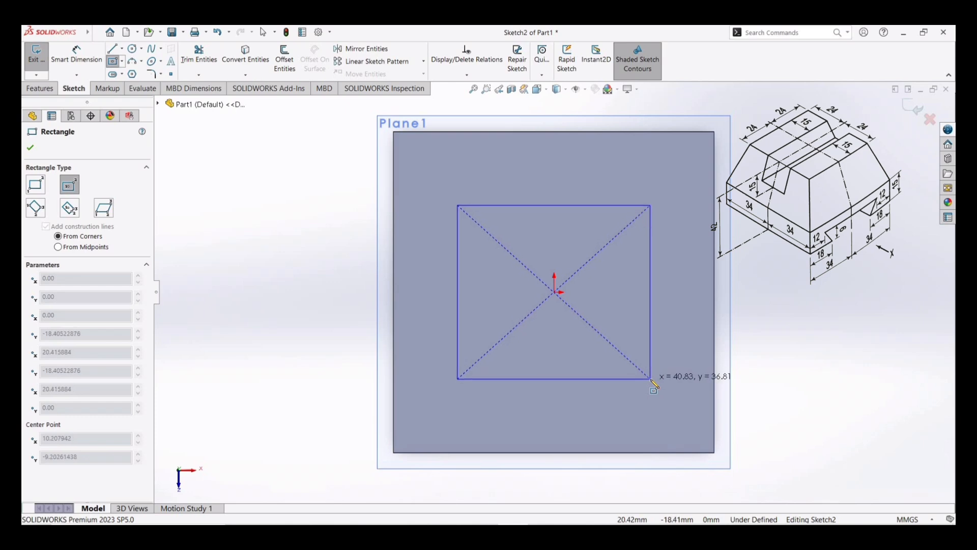
pyautogui.click(651, 379)
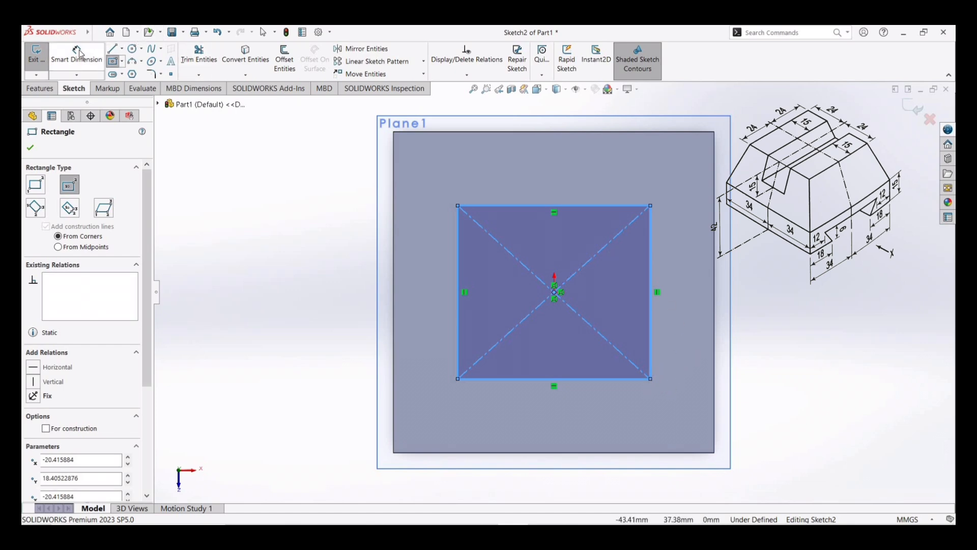
# Dimension the vertical side of the center rectangle on the offset plane to 48 mm.
pyautogui.click(80, 52)
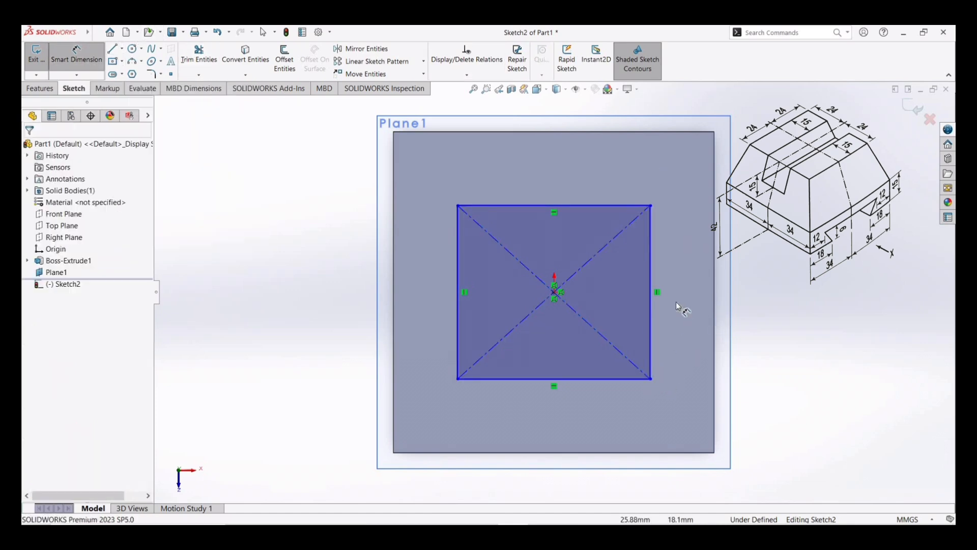
pyautogui.click(650, 312)
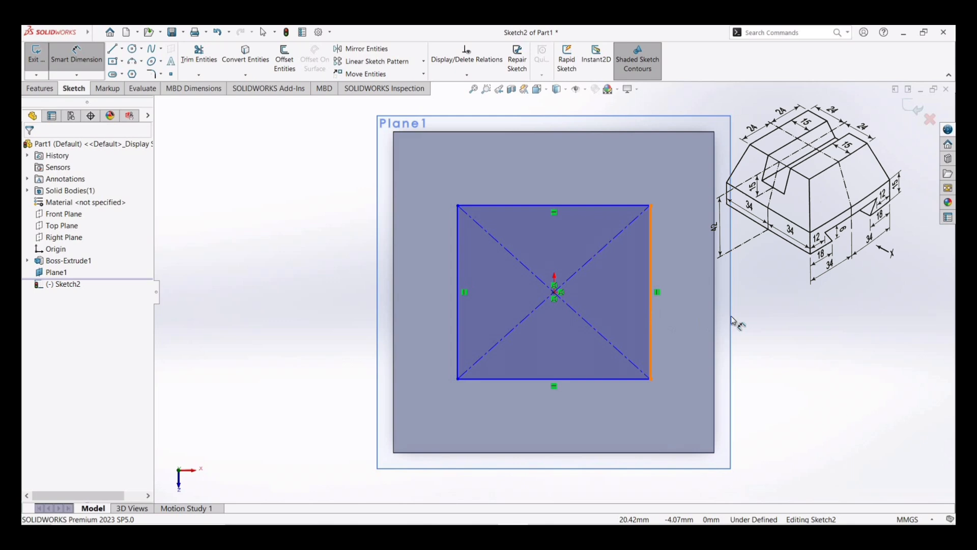
pyautogui.click(785, 318)
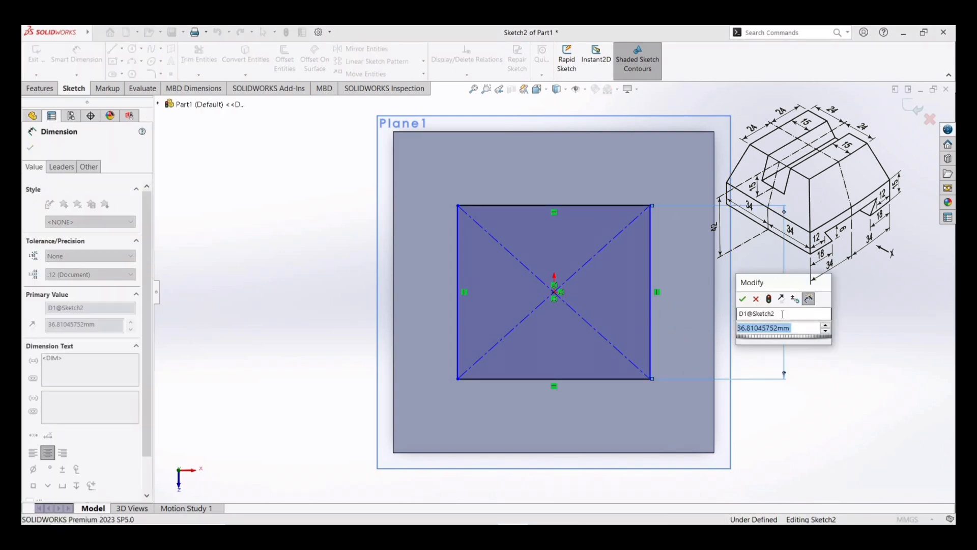
pyautogui.write('44')
pyautogui.press('BackSpace')
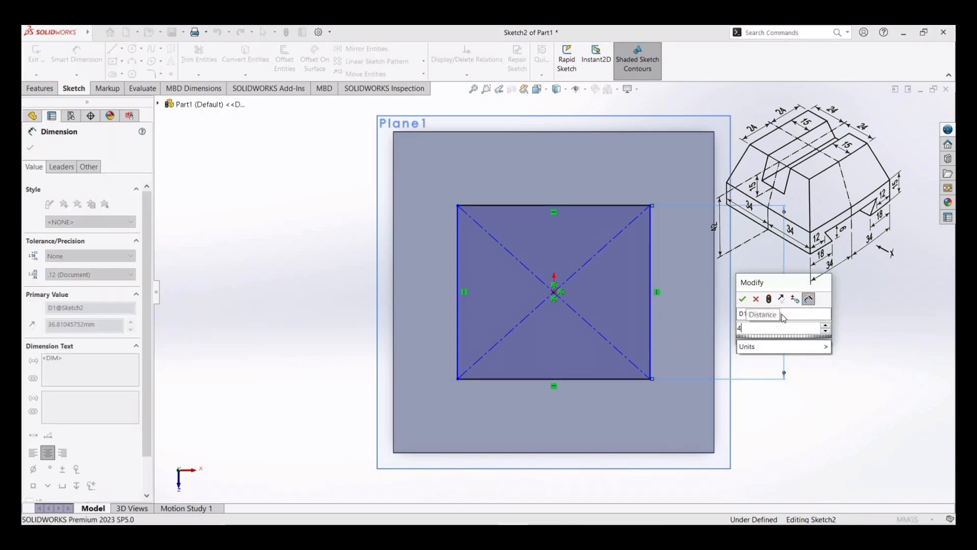
pyautogui.write('8')
pyautogui.press('Return')
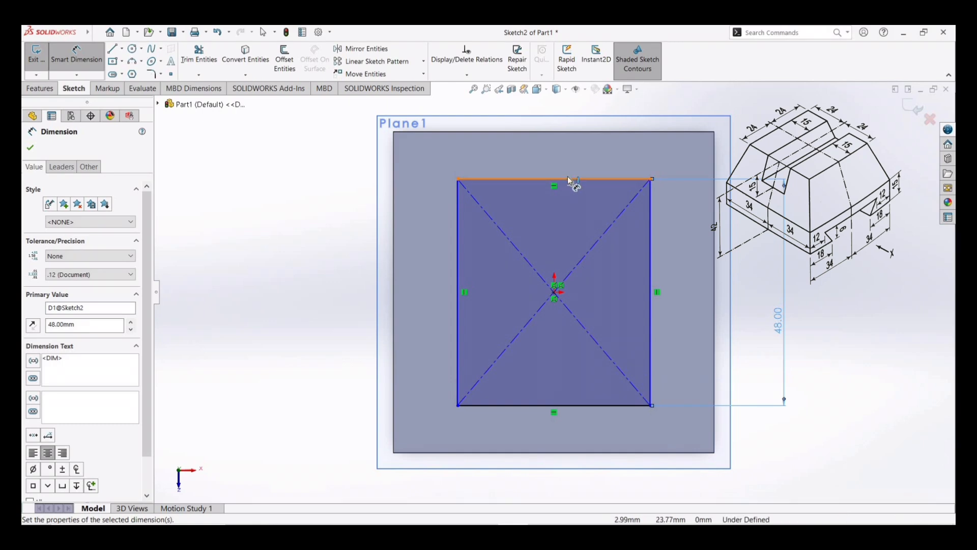
# Dimension the same rectangle's upper horizontal side to 48 mm and finish dimensioning.
pyautogui.click(569, 179)
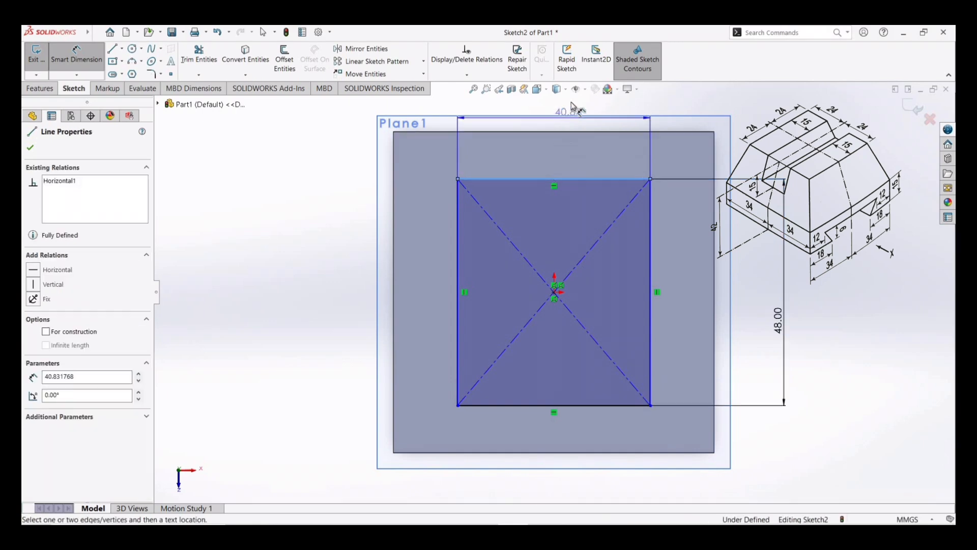
pyautogui.click(571, 105)
pyautogui.write('48')
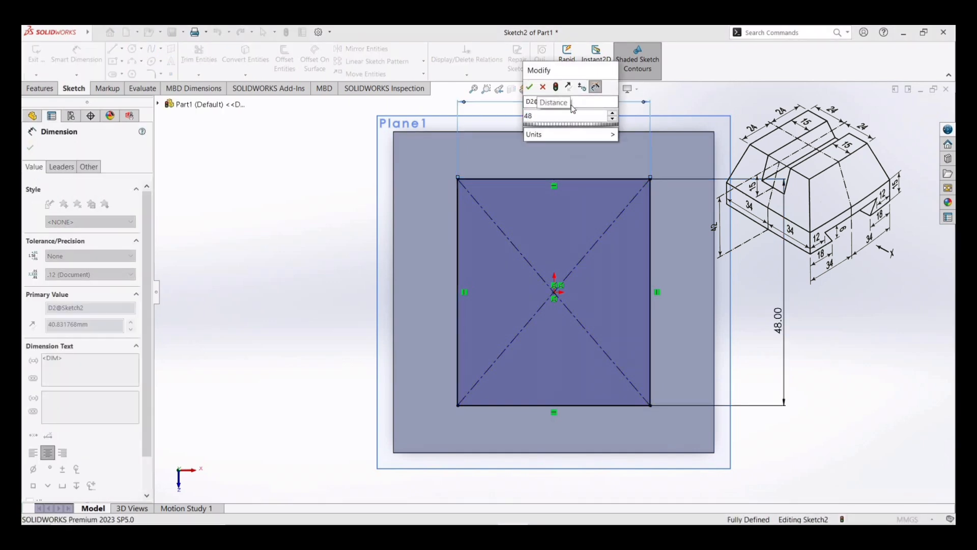
pyautogui.press('Return')
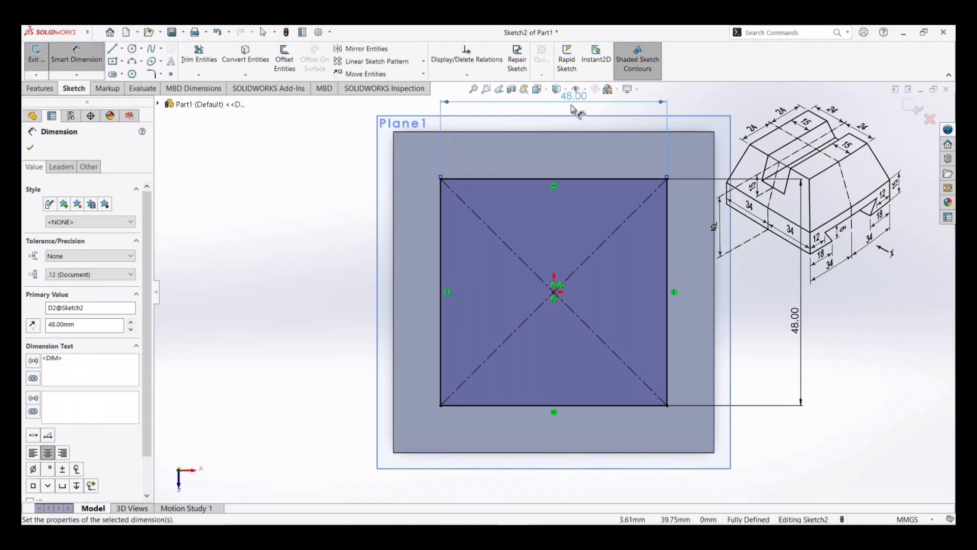
pyautogui.click(31, 148)
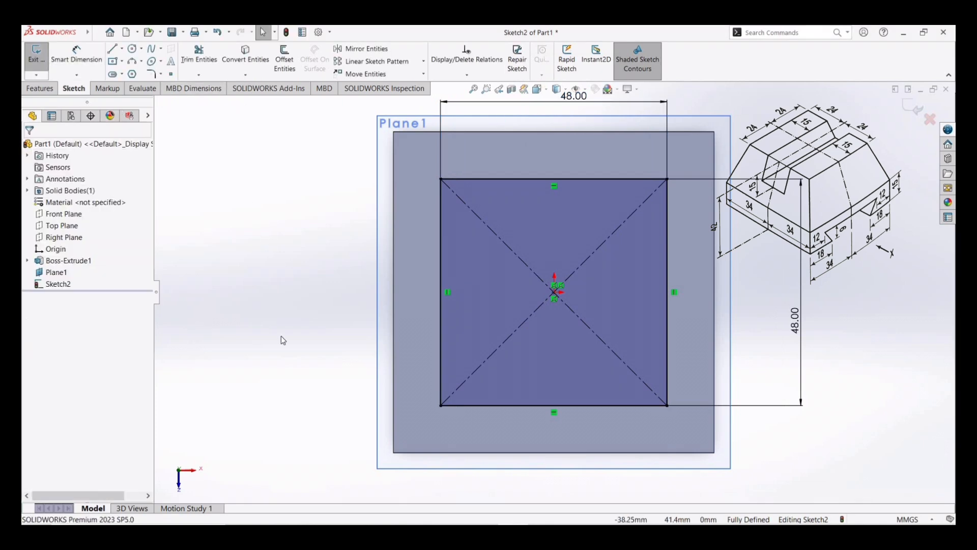
# Extrude the 48 mm square as a 2 mm blind boss with the direction reversed toward the base block, keeping Merge result on.
pyautogui.moveTo(280, 316)
pyautogui.mouseDown(button='middle')
pyautogui.moveTo(283, 227)
pyautogui.moveTo(286, 236)
pyautogui.mouseUp(button='middle')
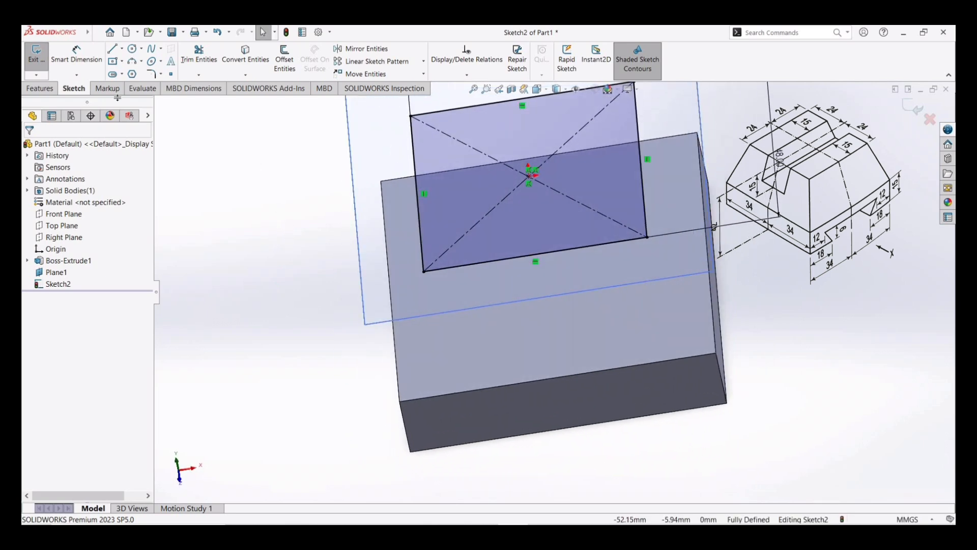
pyautogui.click(48, 92)
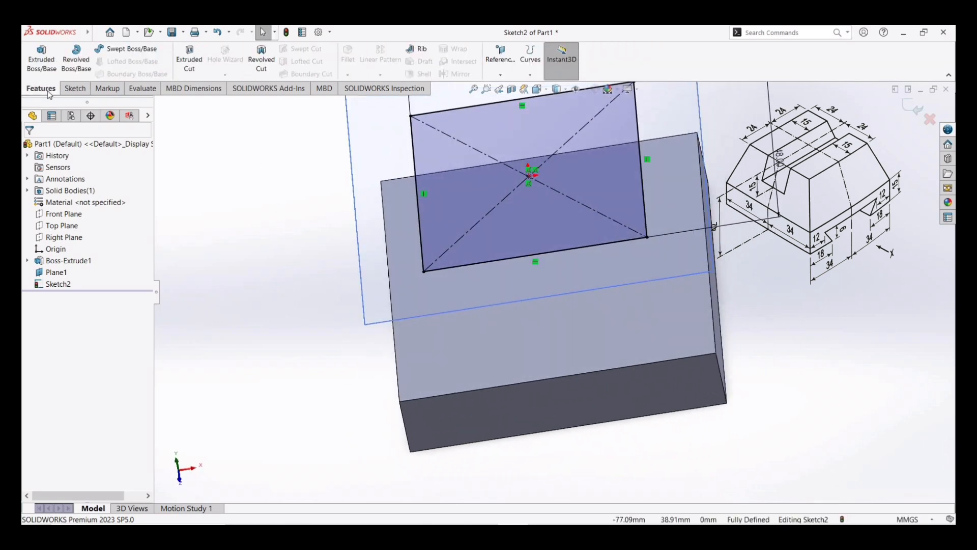
pyautogui.click(599, 355)
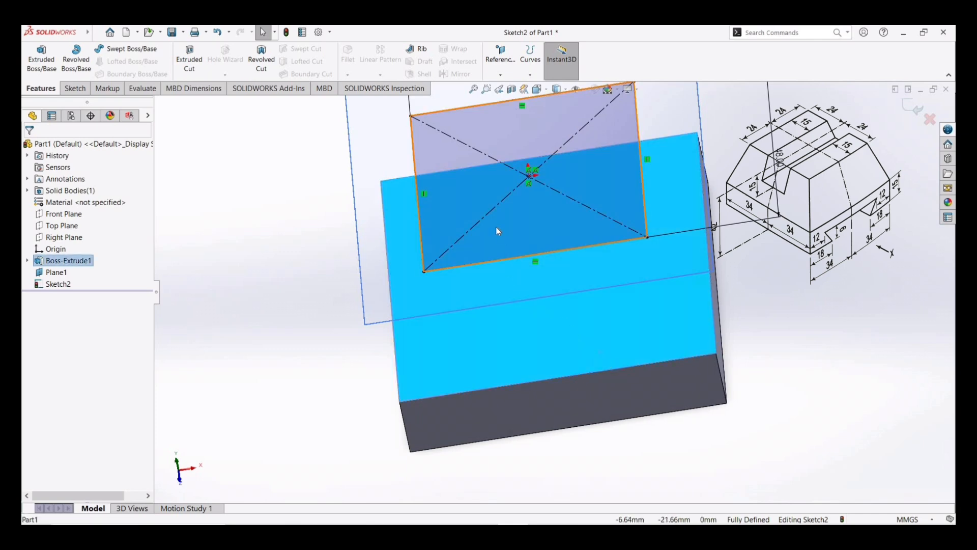
pyautogui.click(455, 194)
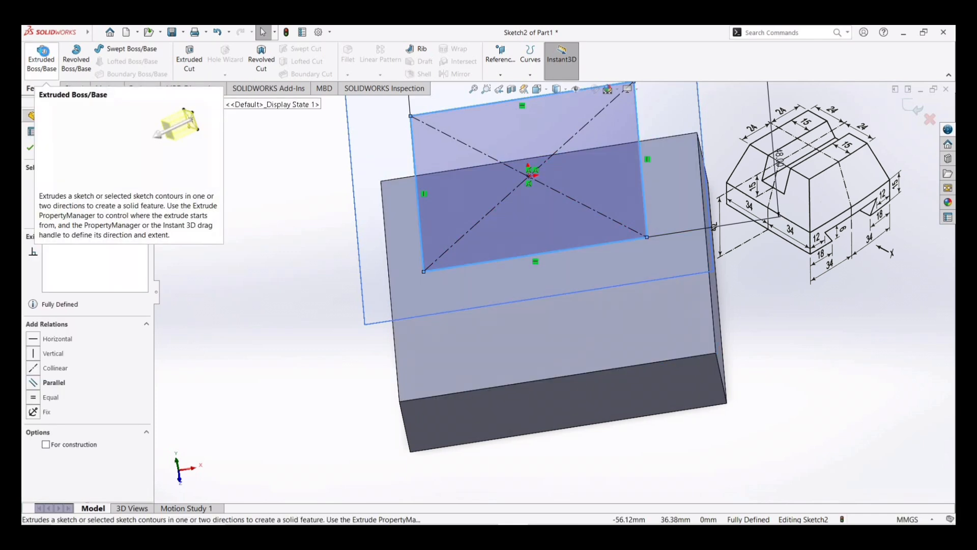
pyautogui.click(46, 55)
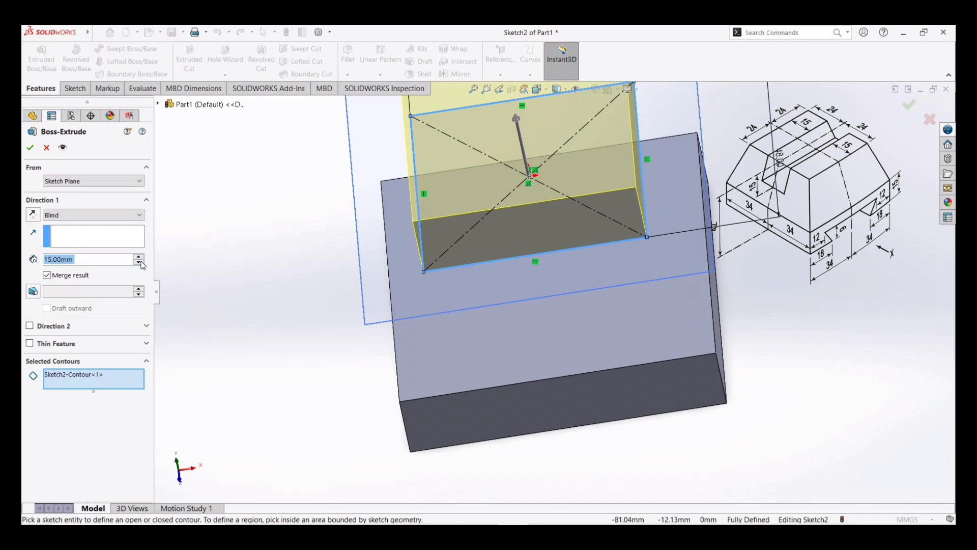
pyautogui.write('2')
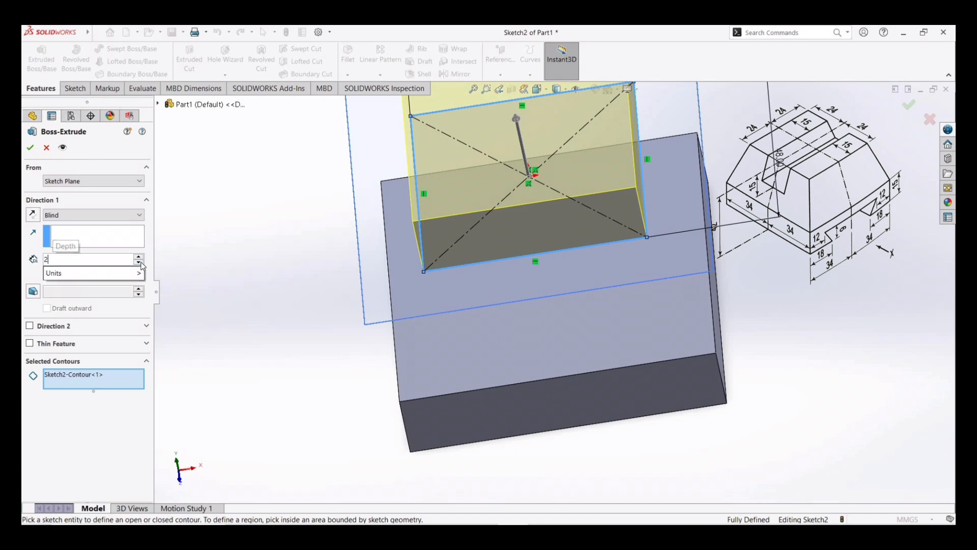
pyautogui.click(31, 151)
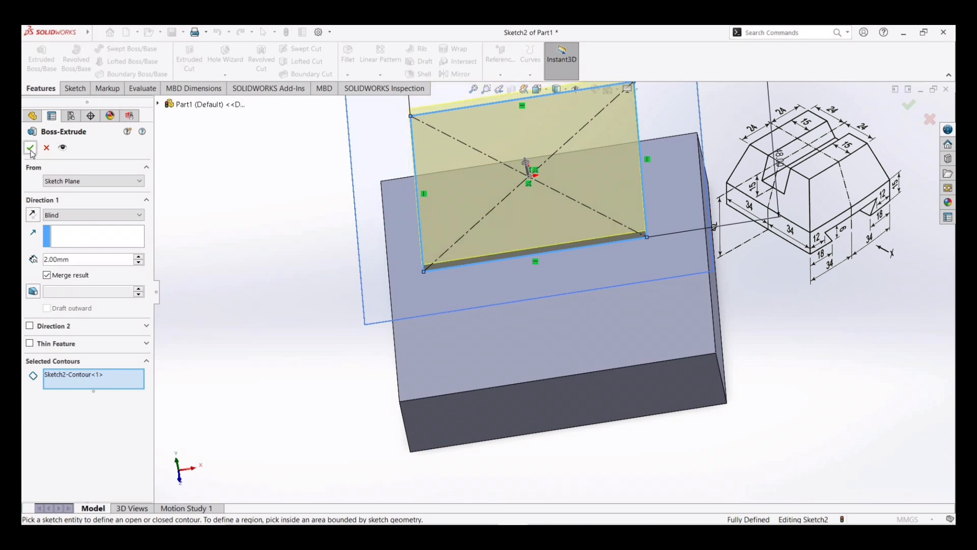
pyautogui.click(31, 215)
pyautogui.click(30, 148)
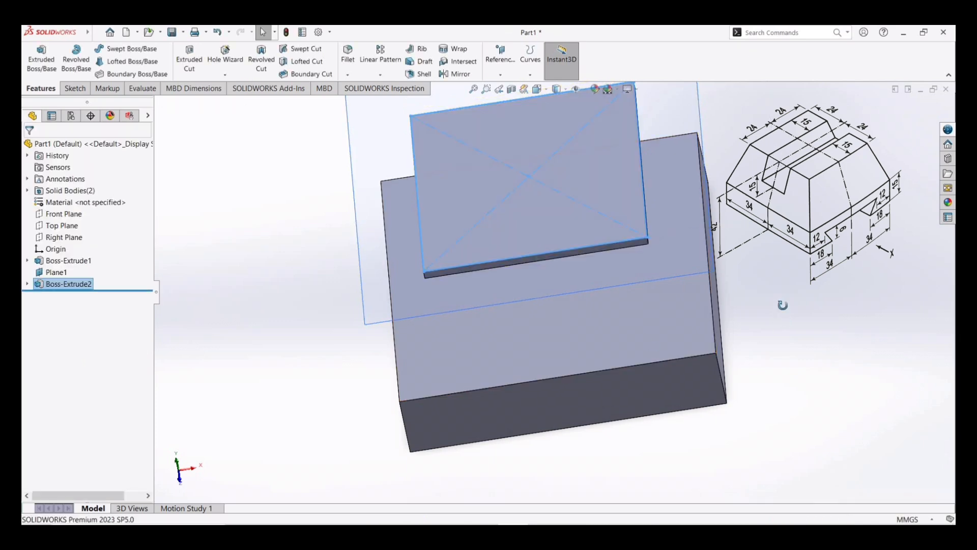
# Loft between the top face of the thin plate and the top face of the base block to form the tapered body.
pyautogui.moveTo(780, 303); pyautogui.dragTo(790, 259, button='middle')
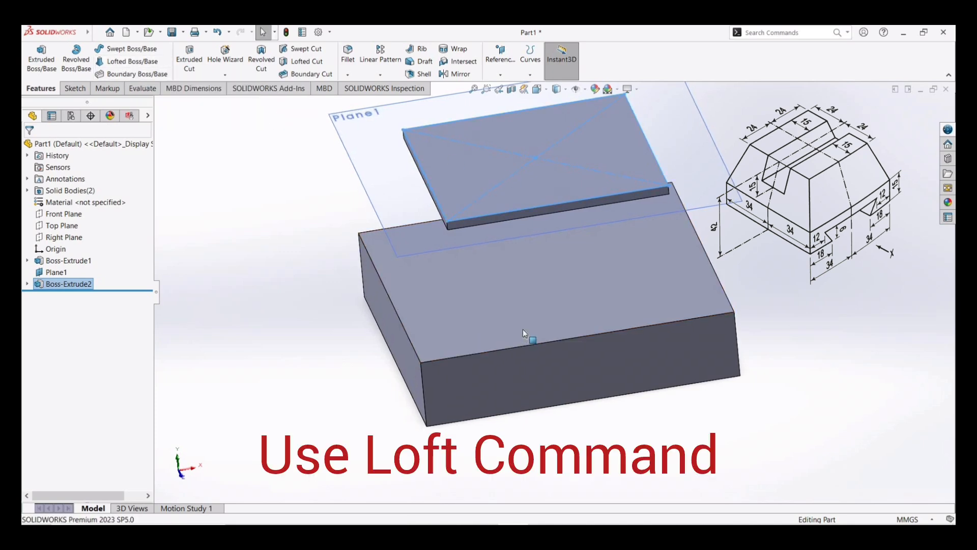
pyautogui.click(131, 61)
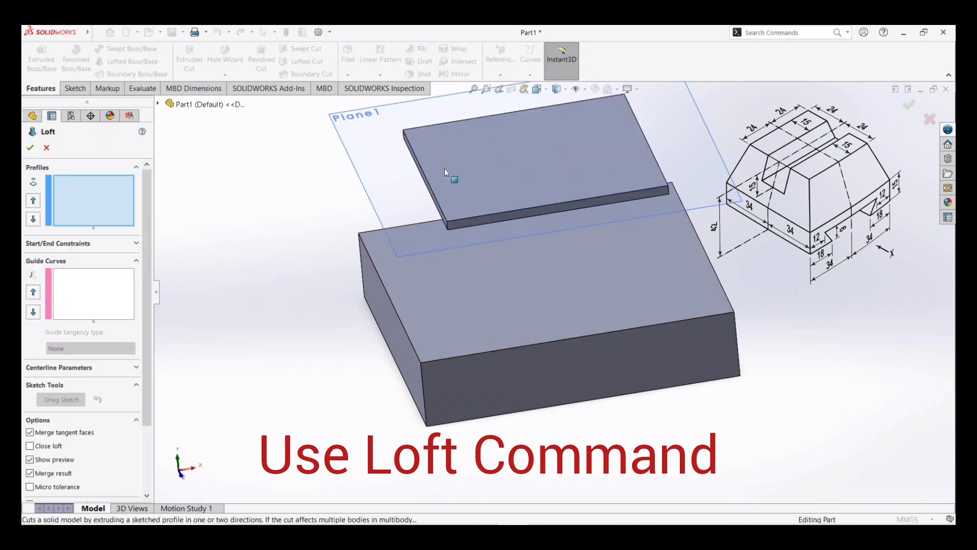
pyautogui.click(474, 182)
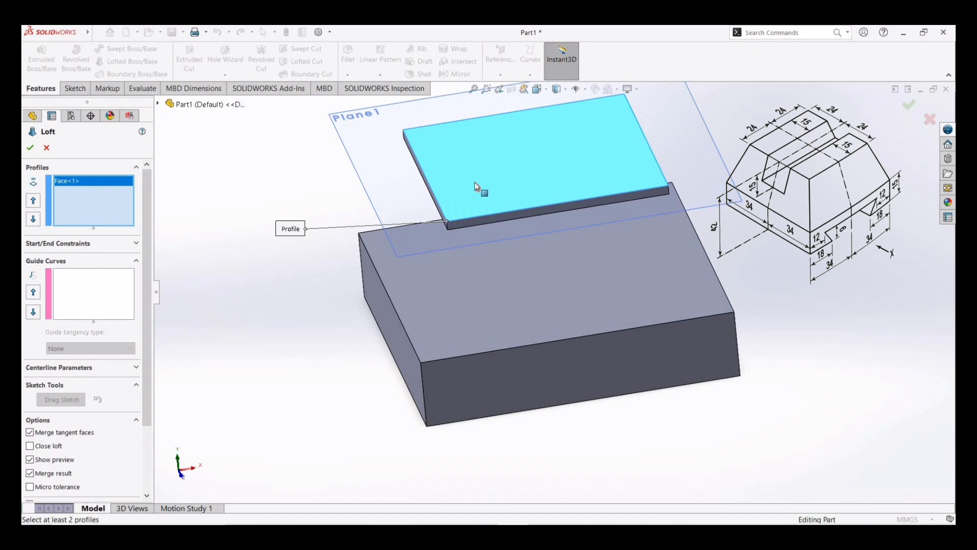
pyautogui.click(428, 309)
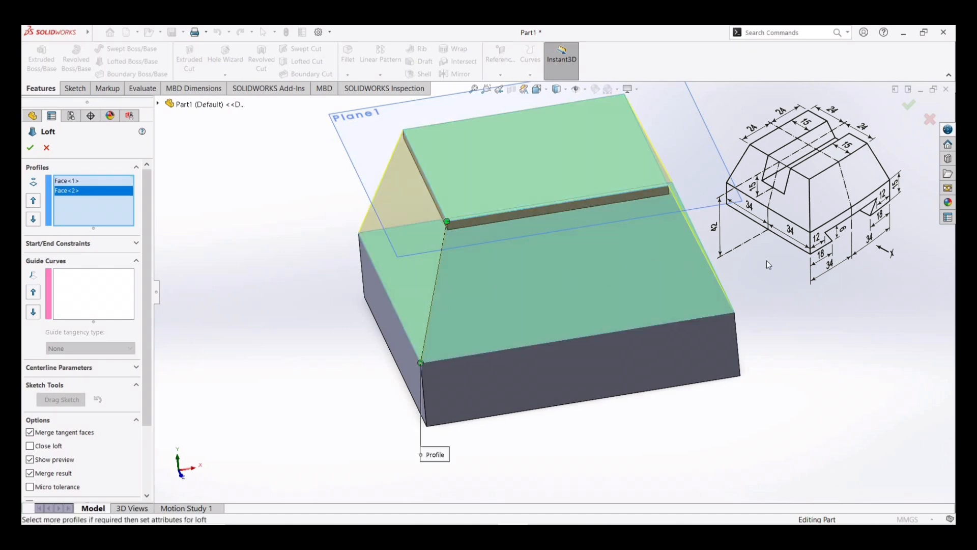
pyautogui.moveTo(816, 291)
pyautogui.mouseDown(button='middle')
pyautogui.moveTo(783, 329)
pyautogui.moveTo(728, 361)
pyautogui.moveTo(772, 312)
pyautogui.moveTo(821, 313)
pyautogui.moveTo(818, 349)
pyautogui.moveTo(801, 314)
pyautogui.moveTo(809, 305)
pyautogui.mouseUp(button='middle')
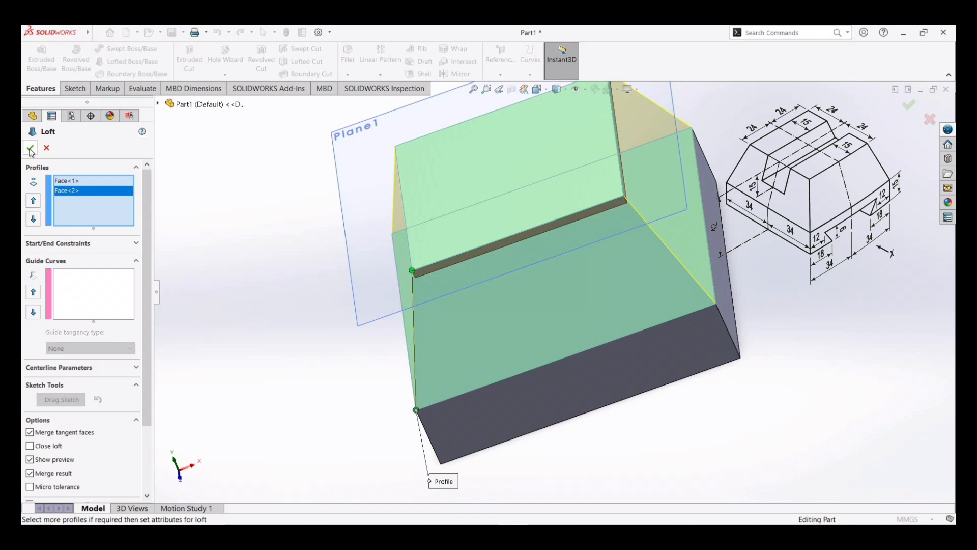
pyautogui.click(30, 147)
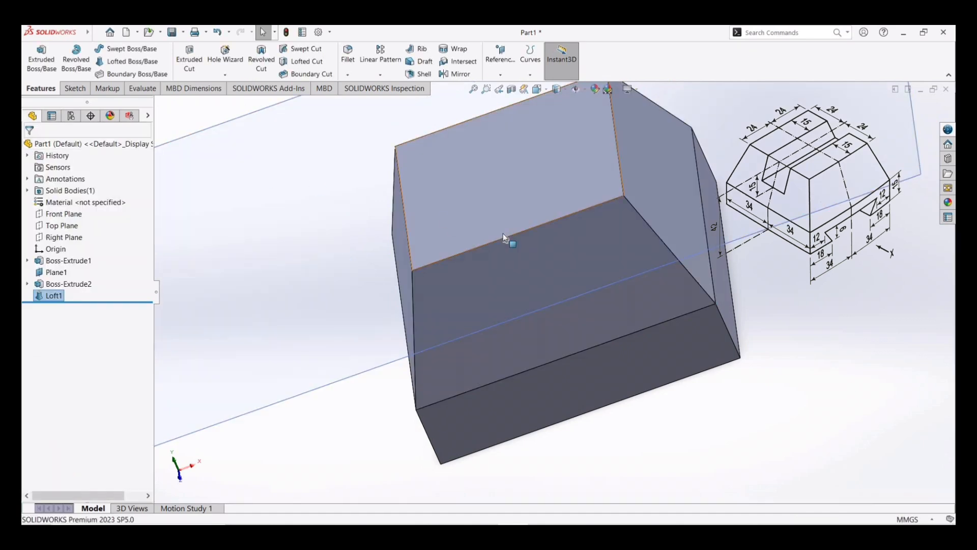
# On the loft's top face, sketch a horizontal centerpoint straight slot at the origin, about 101 mm between arc centres and 17 mm wide.
pyautogui.scroll(3, 503, 233)
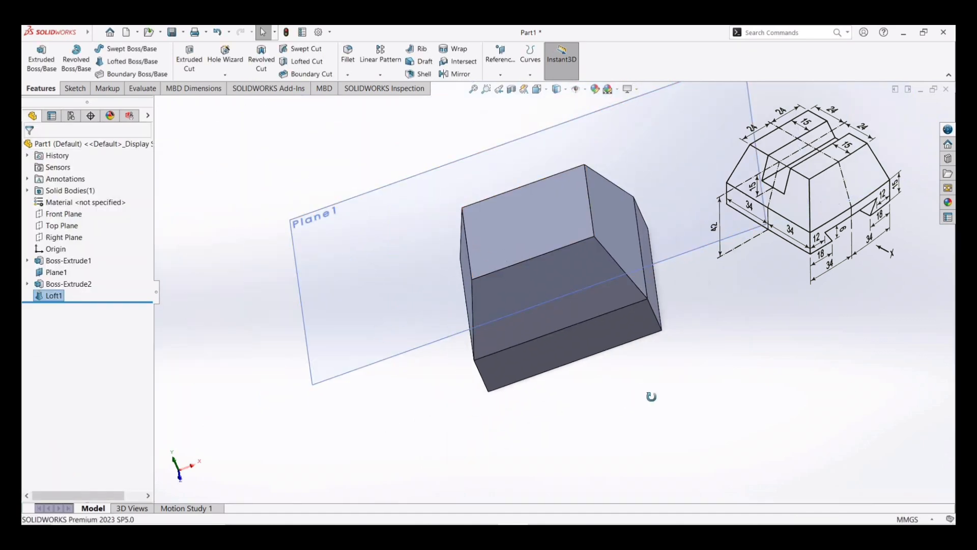
pyautogui.moveTo(650, 395); pyautogui.dragTo(639, 424, button='middle')
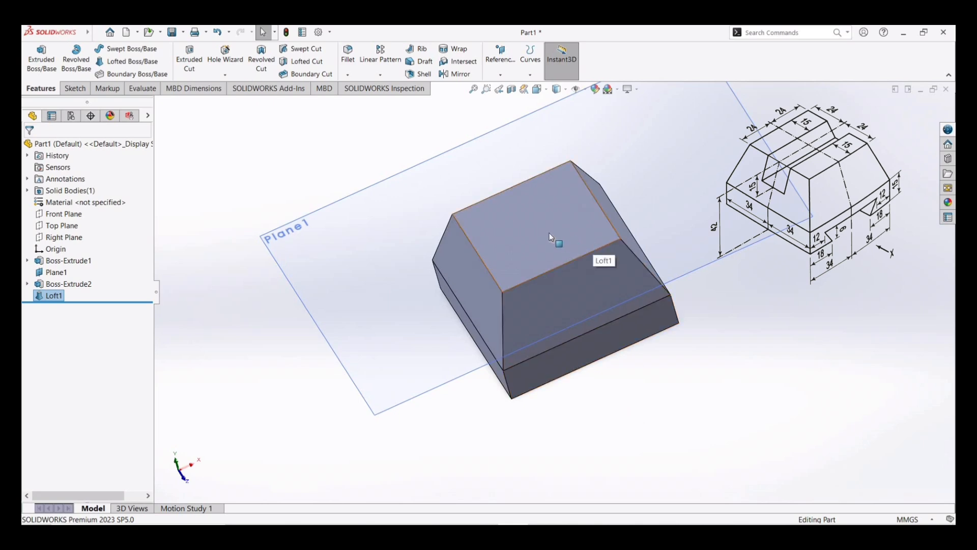
pyautogui.click(523, 236)
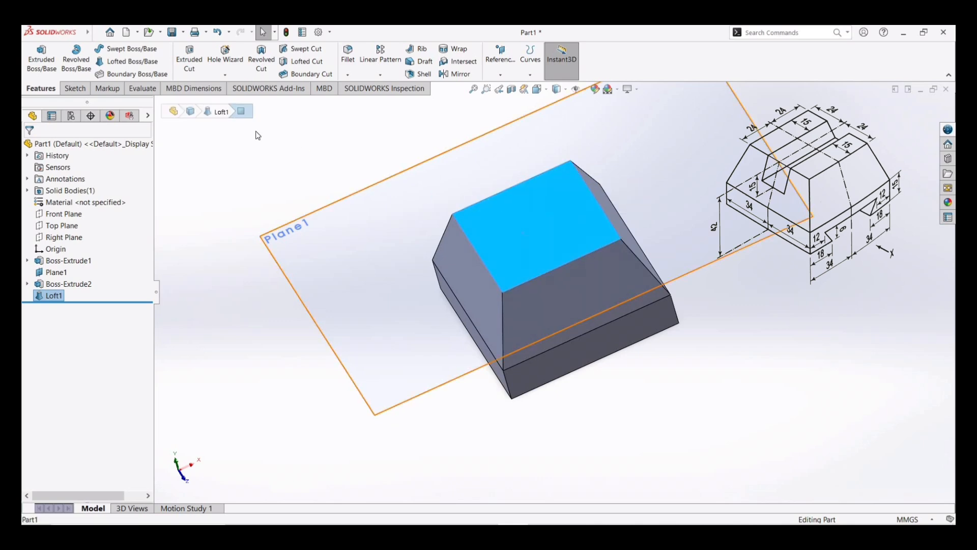
pyautogui.click(83, 92)
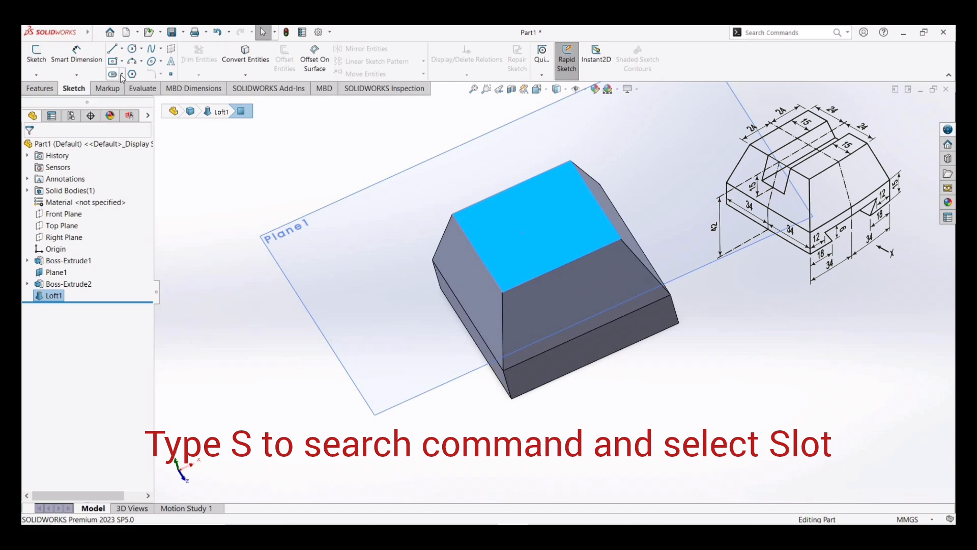
pyautogui.click(122, 75)
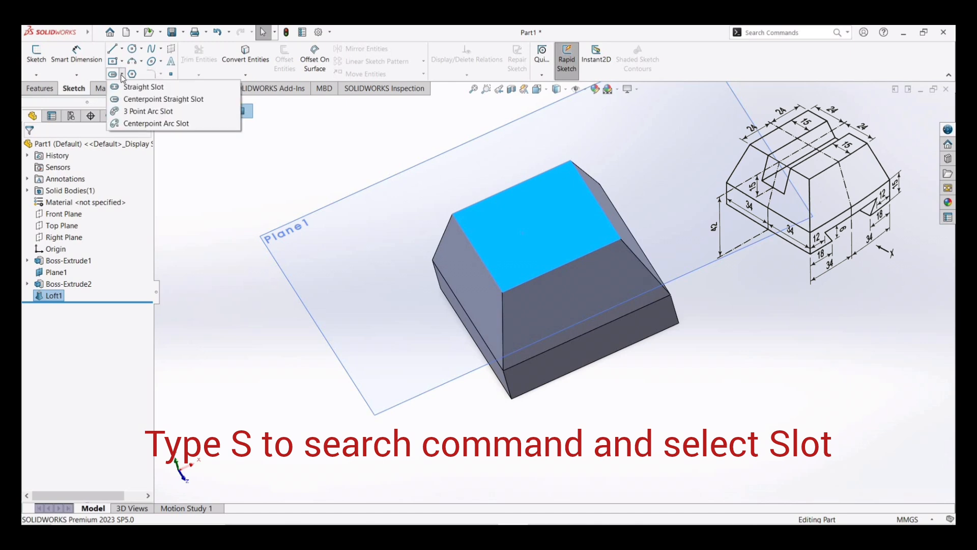
pyautogui.click(131, 99)
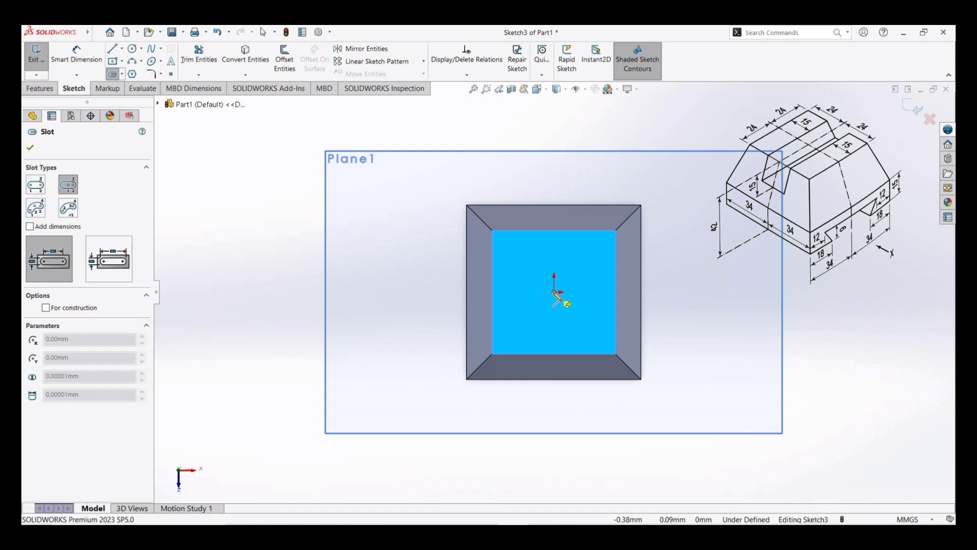
pyautogui.click(554, 293)
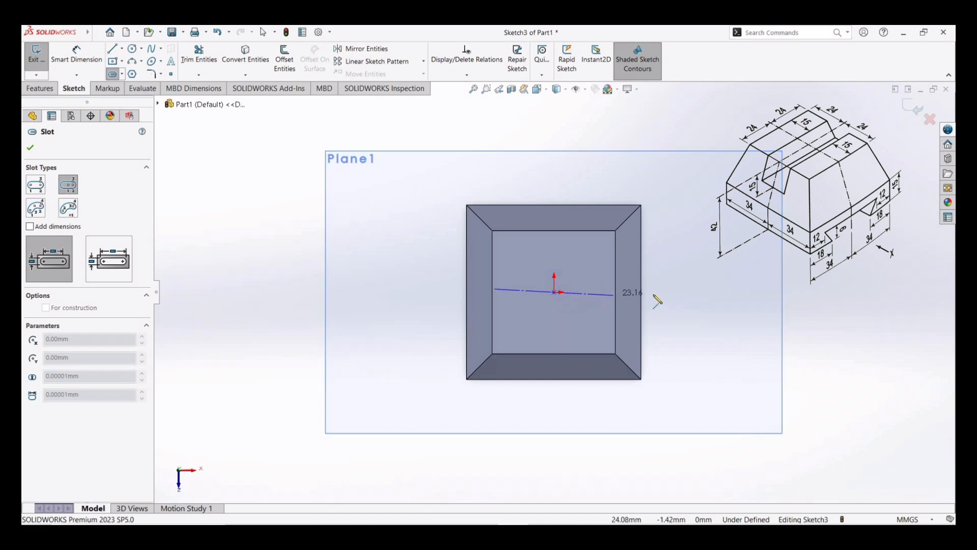
pyautogui.click(683, 292)
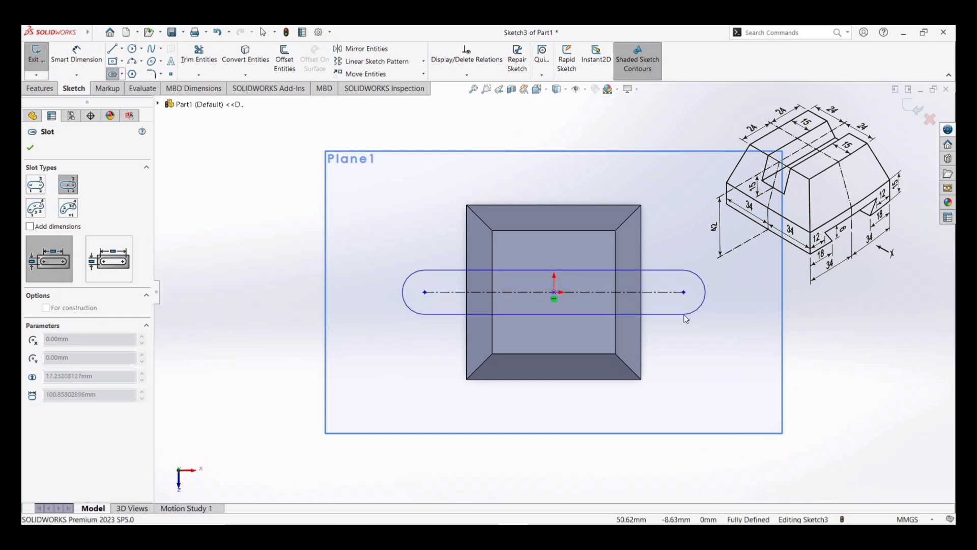
pyautogui.click(687, 319)
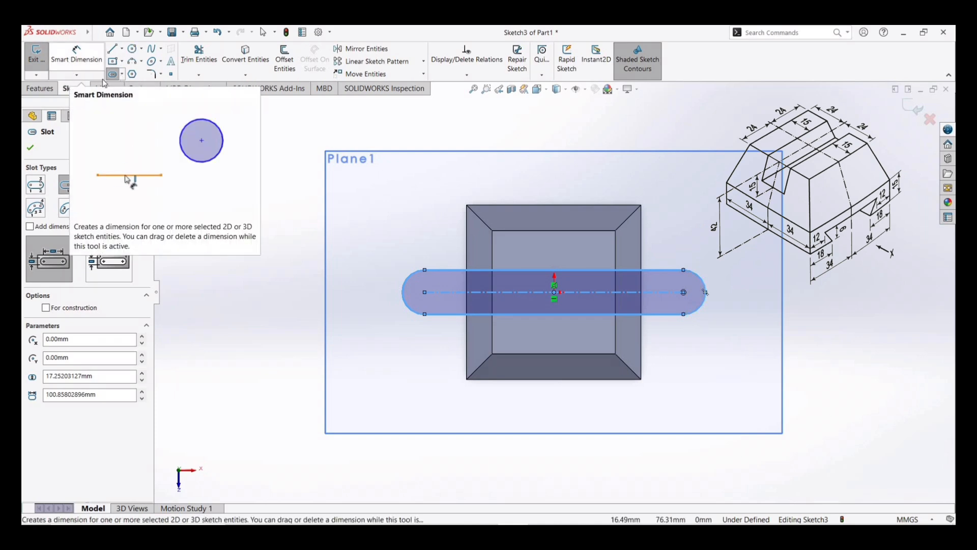
# Dimension the slot's end arc to a 9 mm radius and finish dimensioning.
pyautogui.click(77, 65)
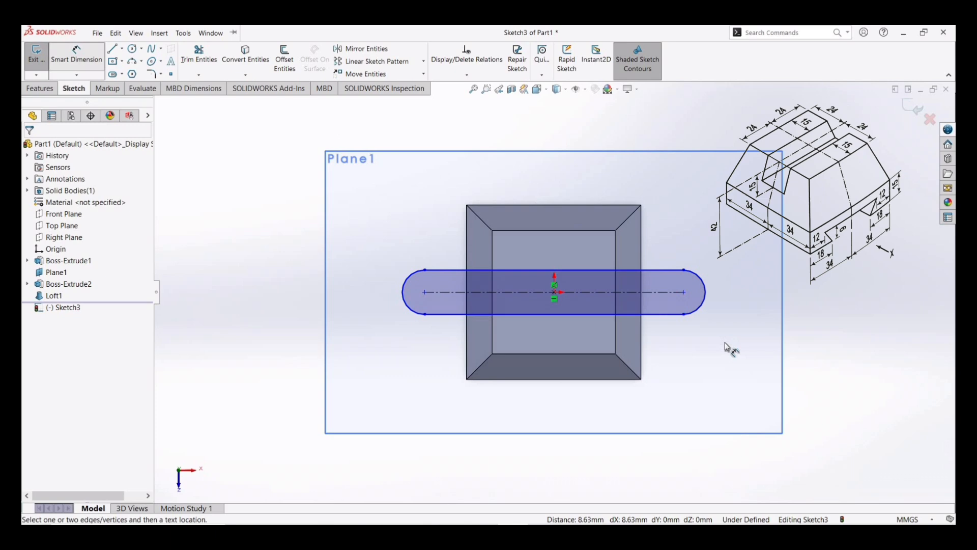
pyautogui.click(706, 288)
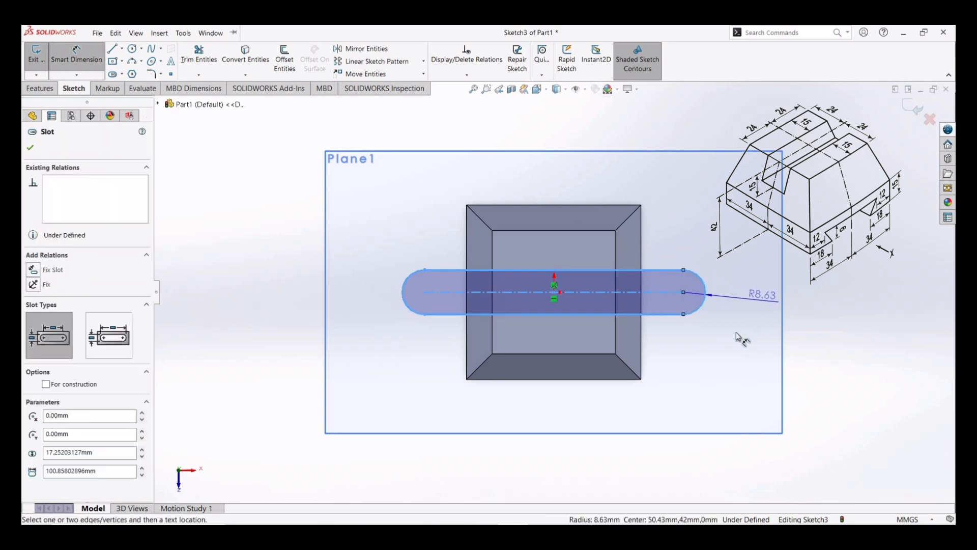
pyautogui.click(729, 353)
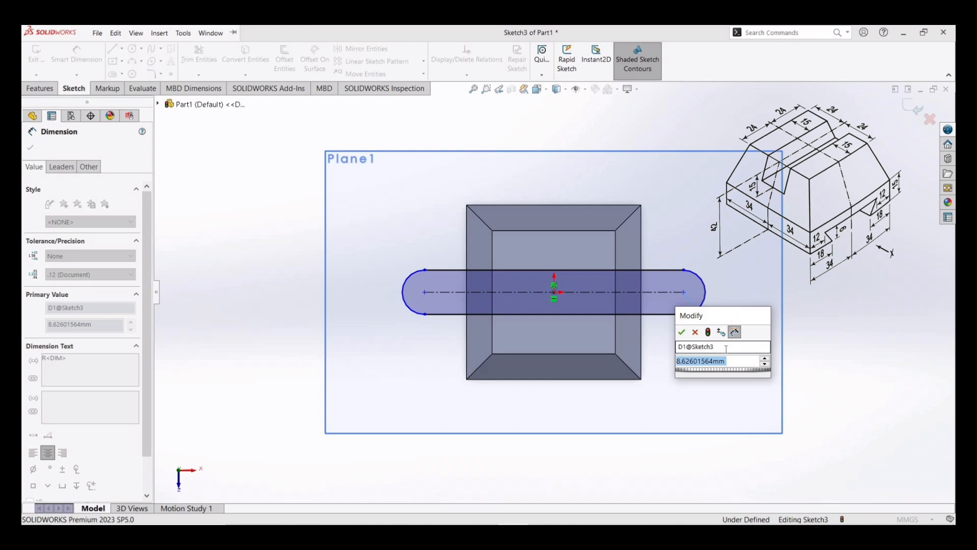
pyautogui.write('9')
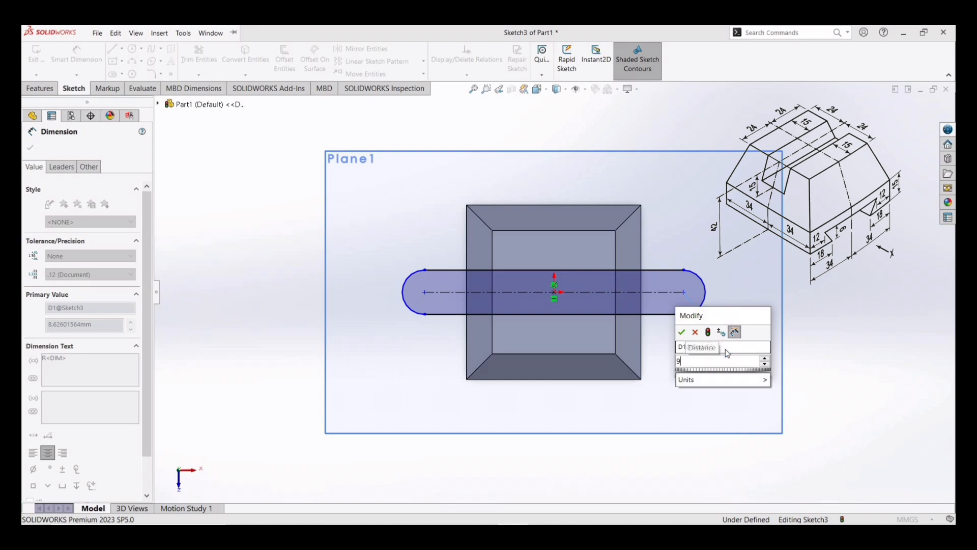
pyautogui.press('Return')
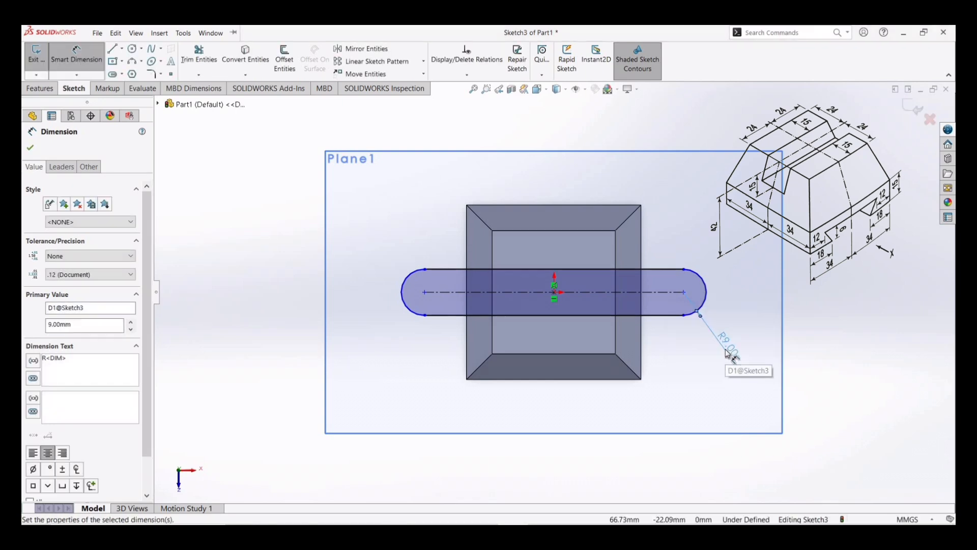
pyautogui.click(31, 149)
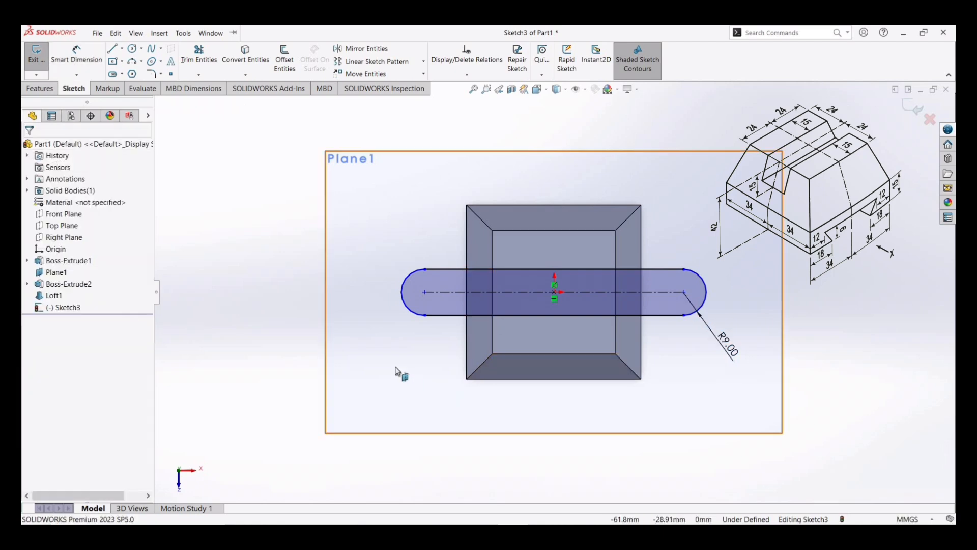
# Cut-extrude the slot sketch 15 mm blind down into the tapered body.
pyautogui.moveTo(407, 342)
pyautogui.mouseDown(button='middle')
pyautogui.moveTo(406, 240)
pyautogui.moveTo(395, 220)
pyautogui.moveTo(357, 242)
pyautogui.mouseUp(button='middle')
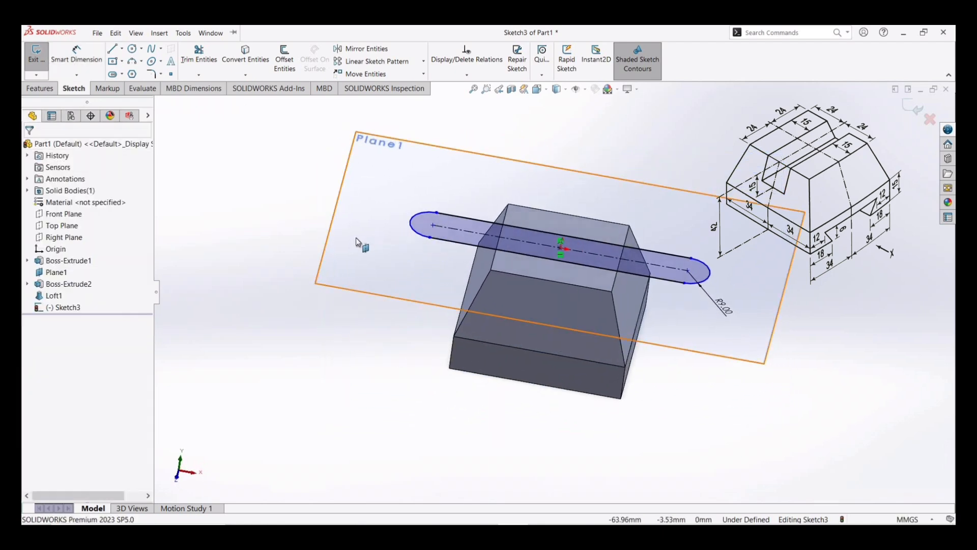
pyautogui.click(49, 90)
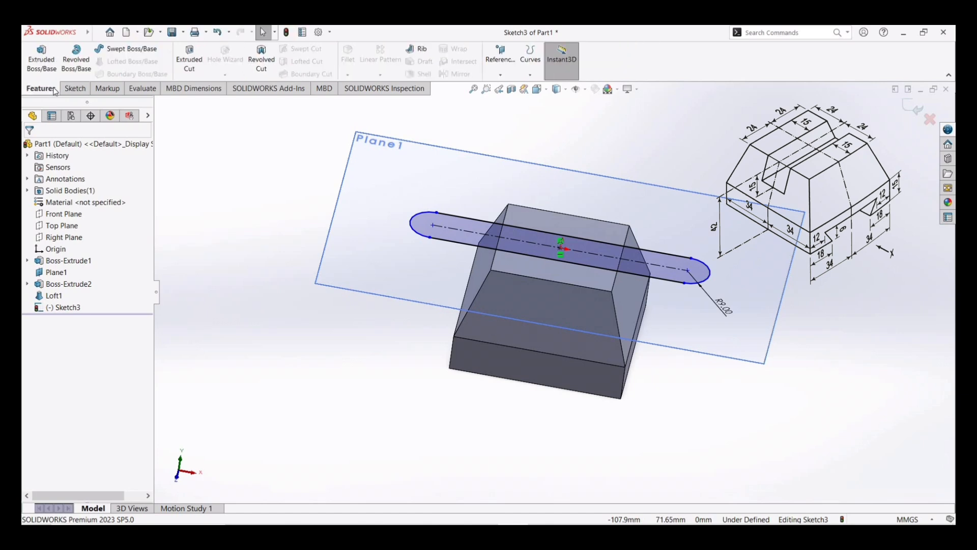
pyautogui.click(191, 58)
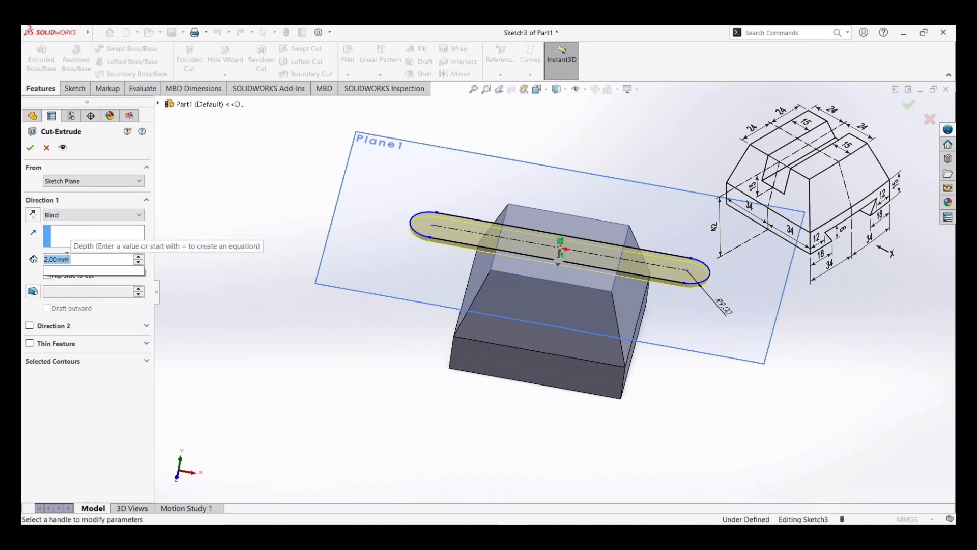
pyautogui.write('15')
pyautogui.press('Return')
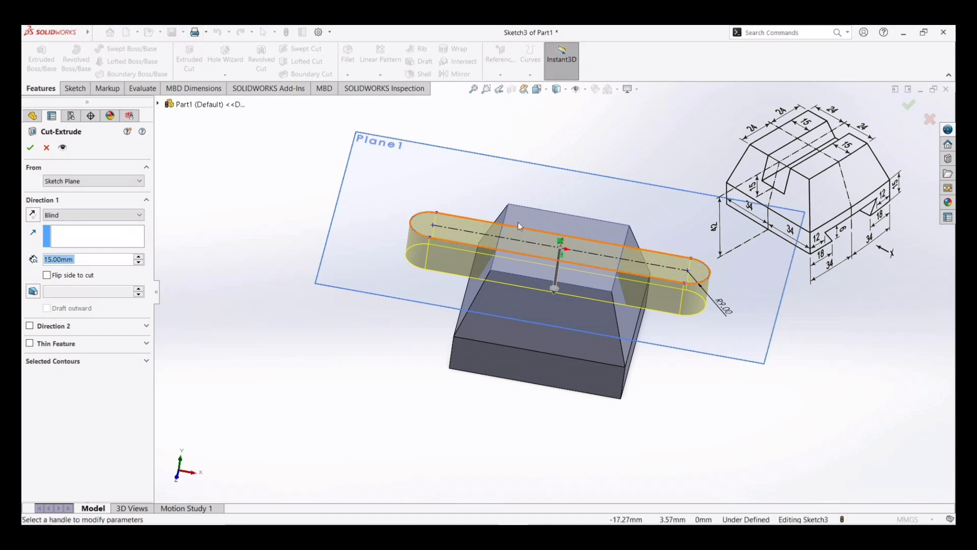
pyautogui.click(31, 149)
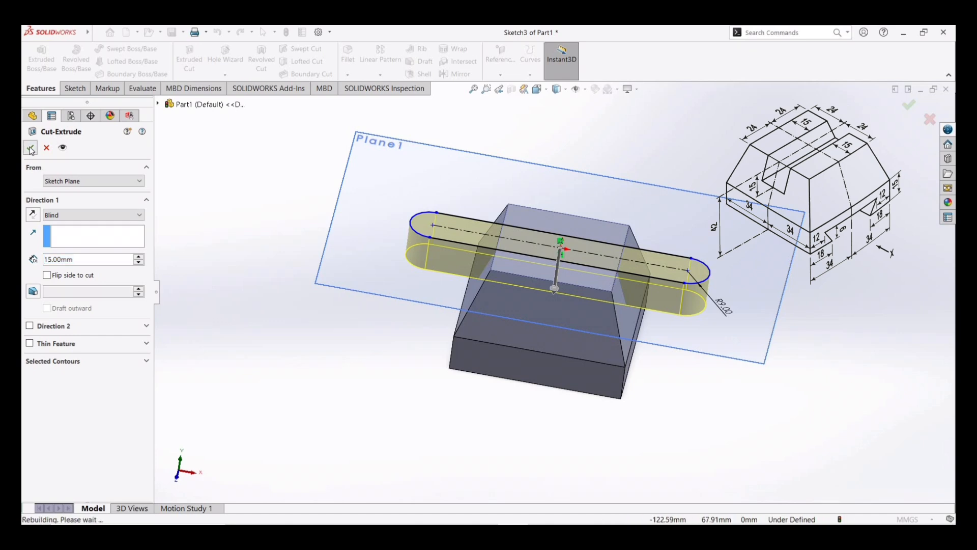
# On the base block's front face, sketch a horizontal midpoint line about 38 mm long along the bottom edge, centred on the origin.
pyautogui.moveTo(336, 343)
pyautogui.mouseDown(button='middle')
pyautogui.moveTo(336, 383)
pyautogui.moveTo(371, 353)
pyautogui.moveTo(359, 334)
pyautogui.moveTo(327, 333)
pyautogui.mouseUp(button='middle')
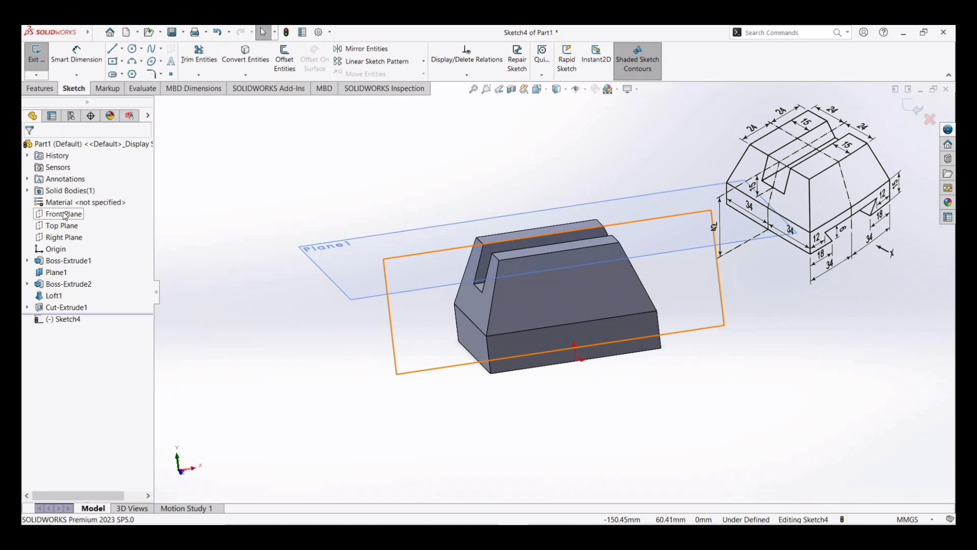
pyautogui.click(65, 216)
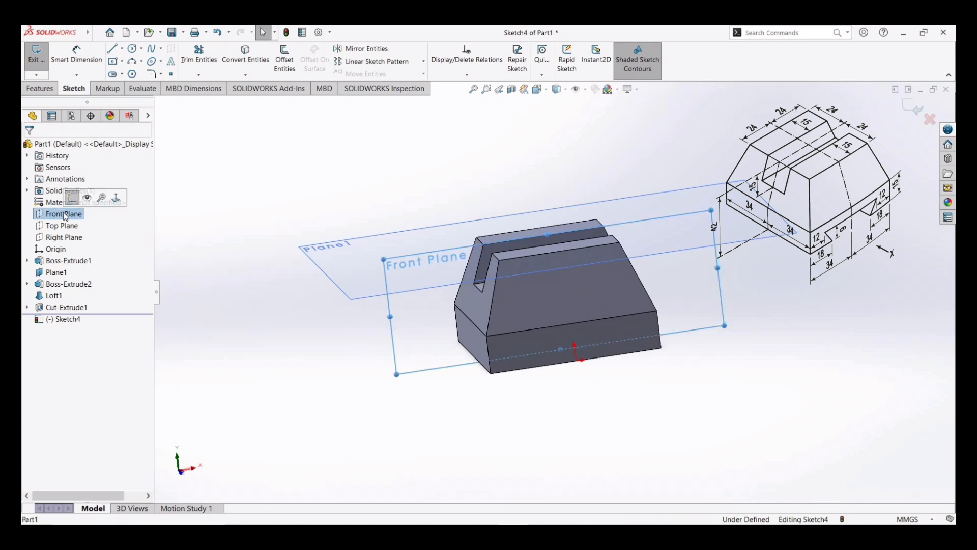
pyautogui.click(116, 197)
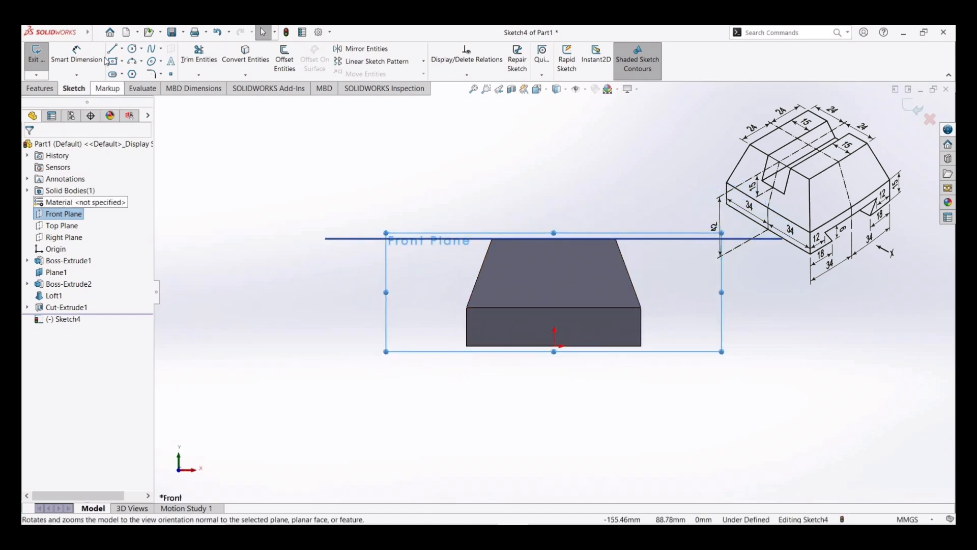
pyautogui.click(122, 50)
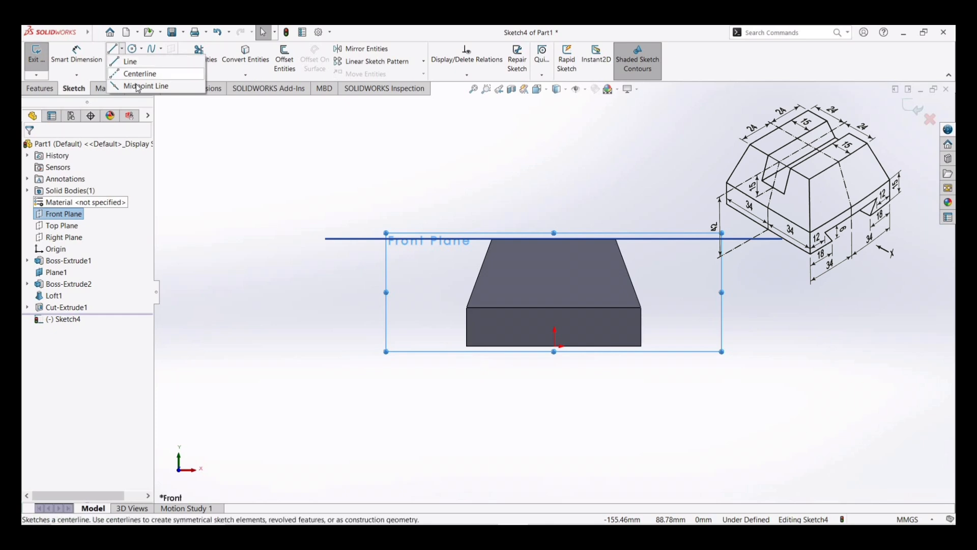
pyautogui.click(140, 86)
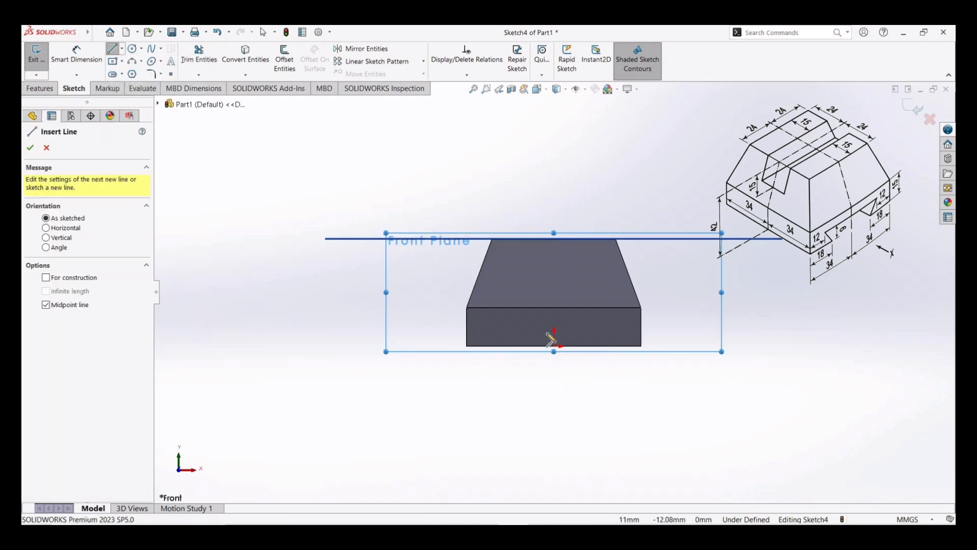
pyautogui.scroll(1, 552, 334)
pyautogui.scroll(-2, 549, 338)
pyautogui.scroll(-2, 550, 339)
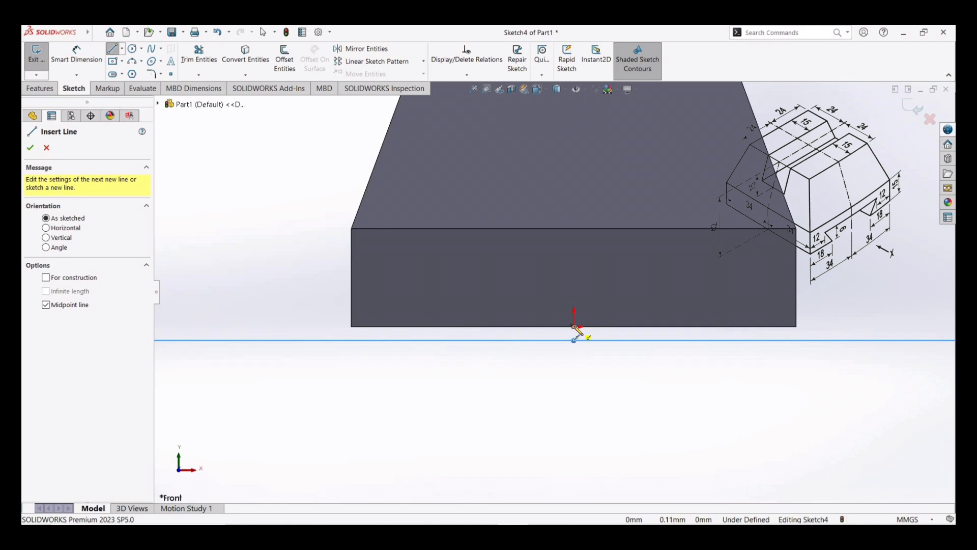
pyautogui.click(575, 327)
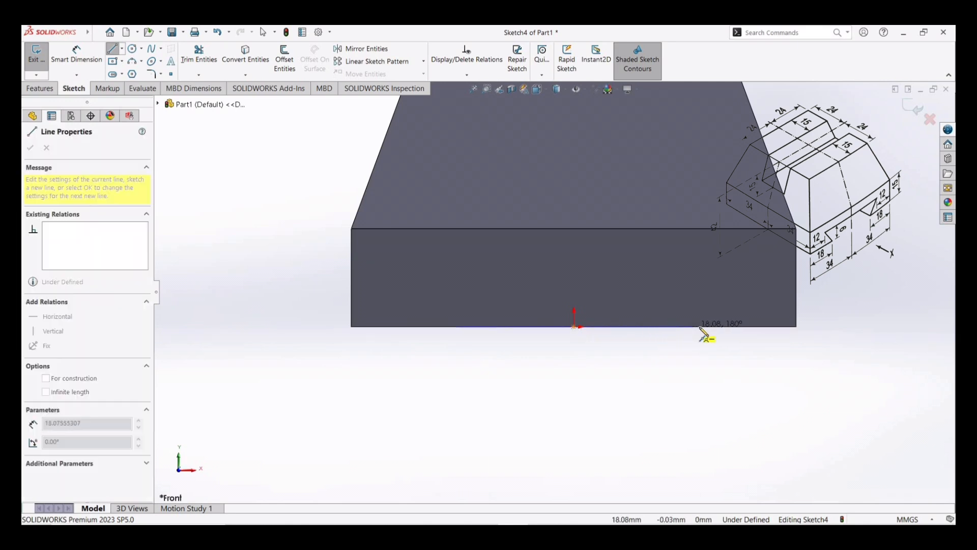
pyautogui.click(699, 327)
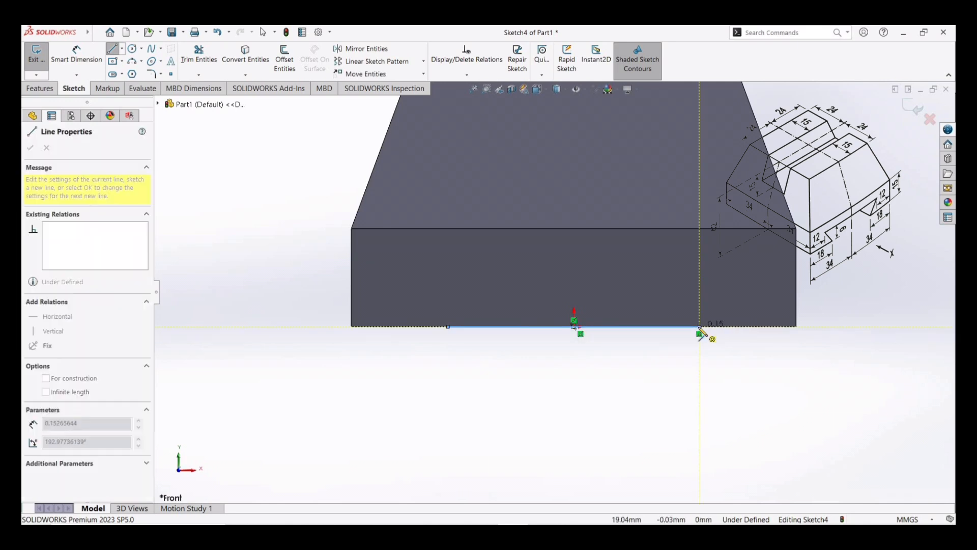
# Dimension the line along the bottom edge to 32 mm.
pyautogui.click(77, 52)
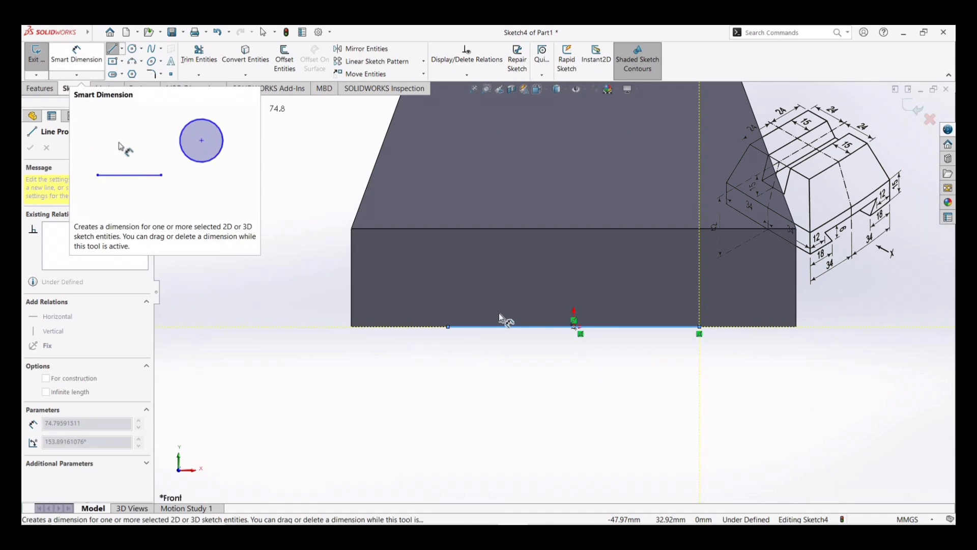
pyautogui.click(539, 327)
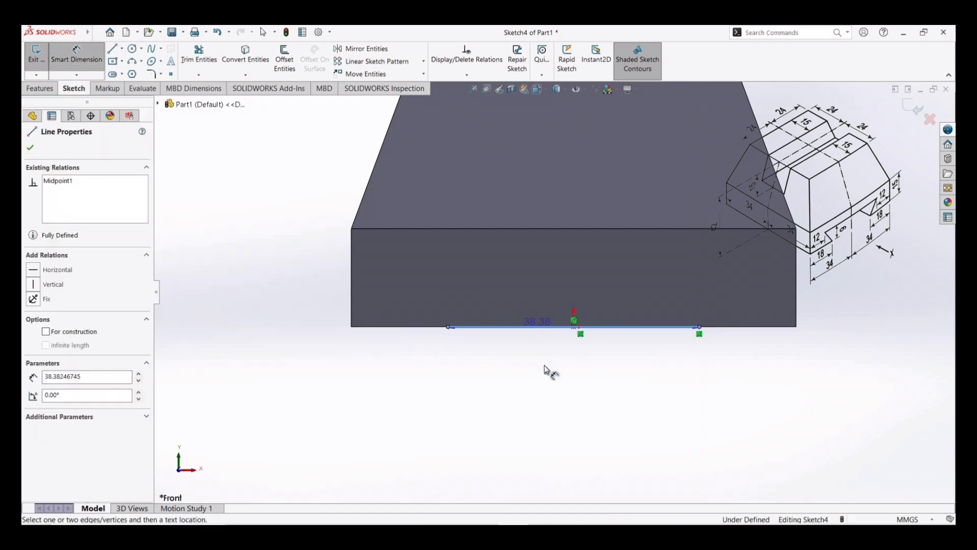
pyautogui.click(544, 424)
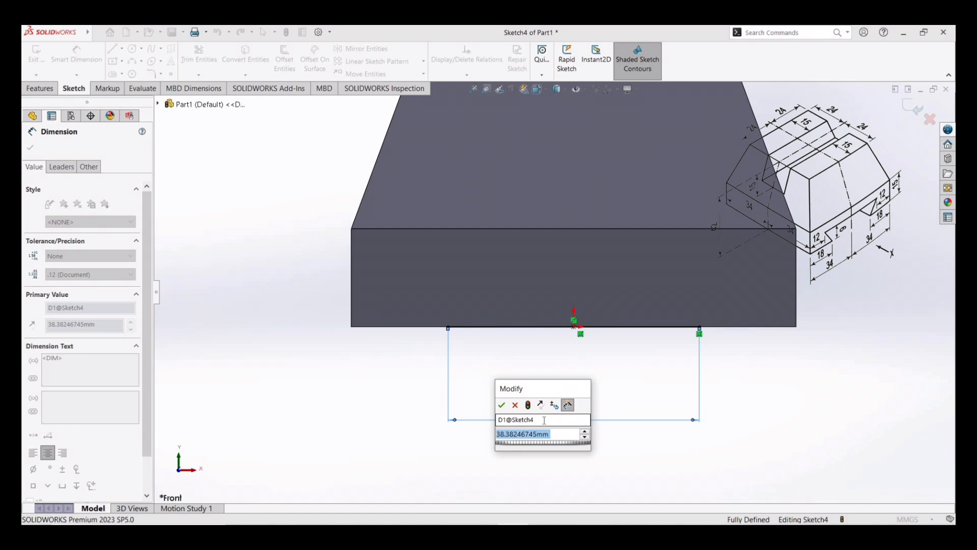
pyautogui.write('32')
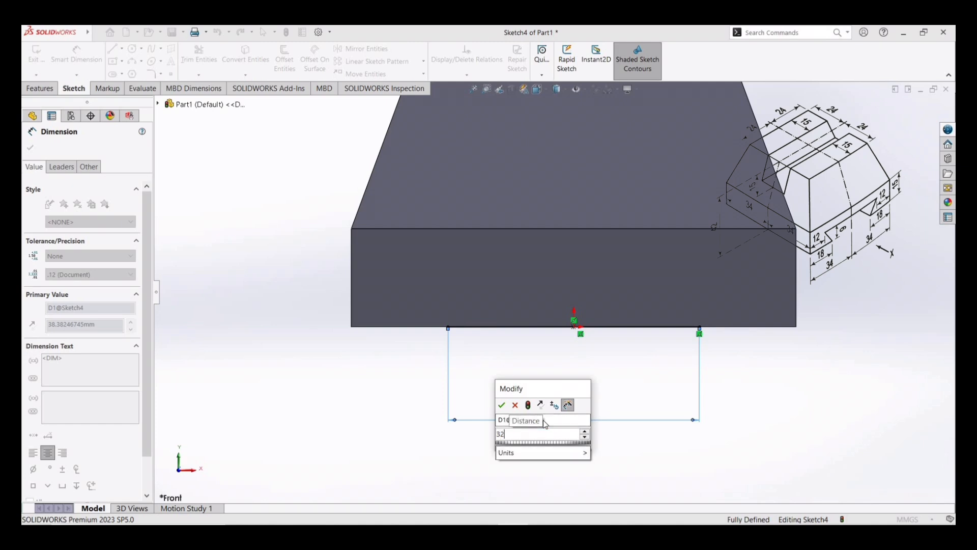
pyautogui.press('Return')
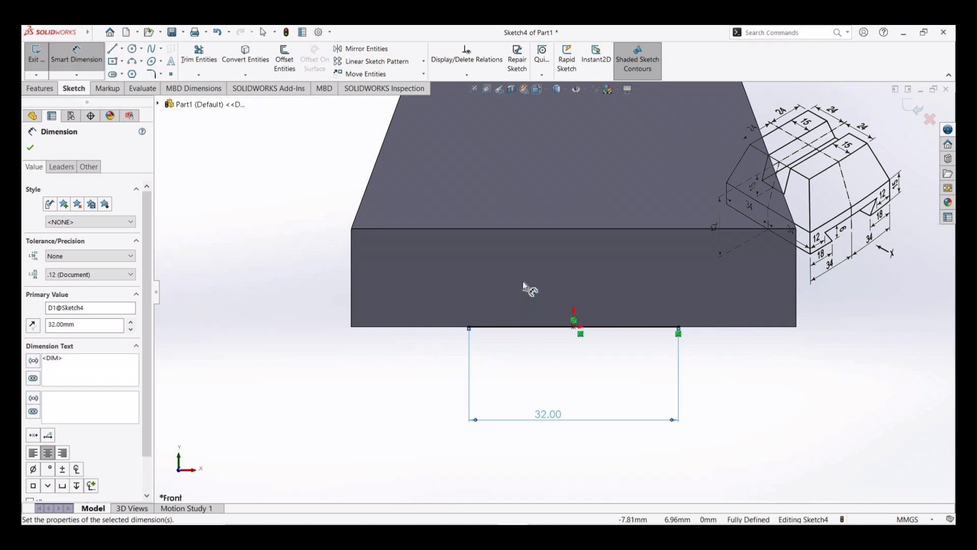
# Offset the 32 mm line by 9 mm with the direction reversed upward into the block, keeping Add dimensions on.
pyautogui.click(285, 56)
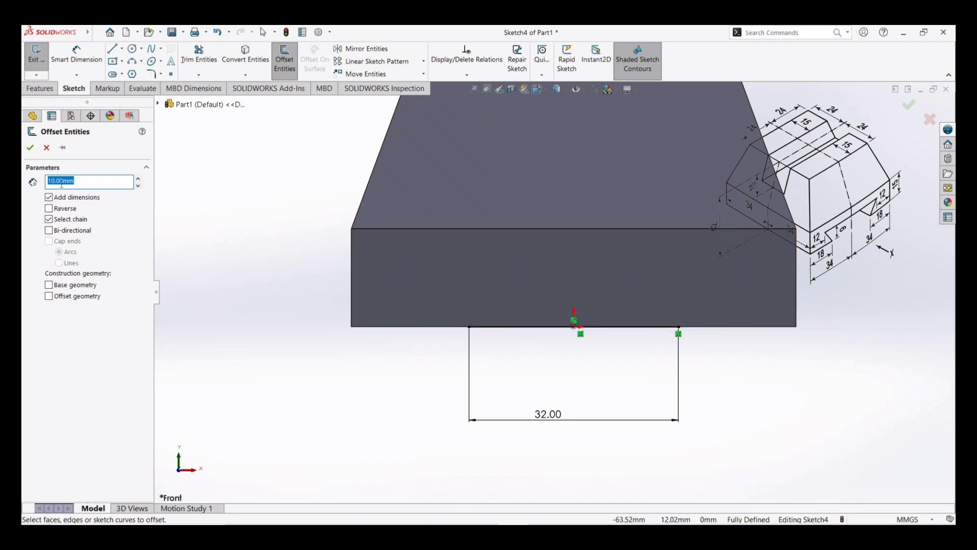
pyautogui.write('9')
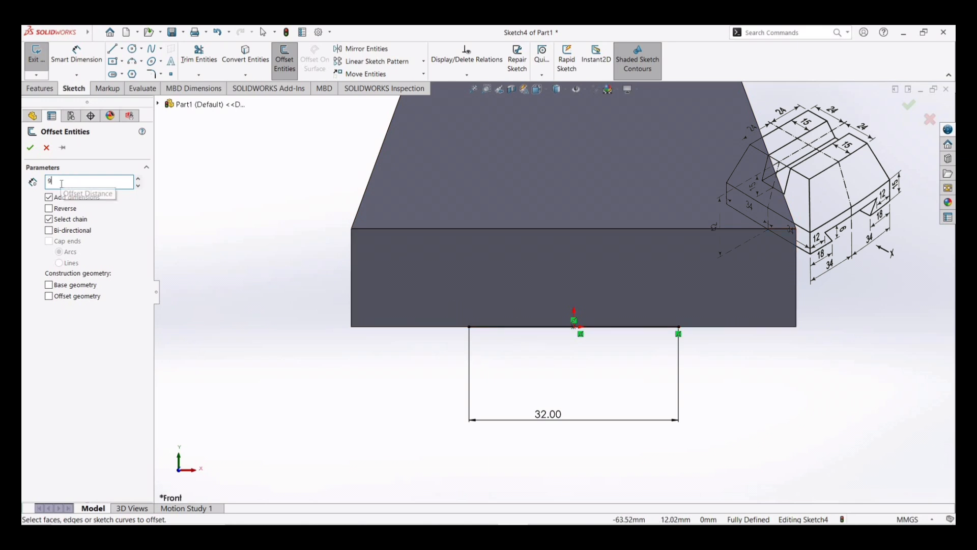
pyautogui.click(534, 331)
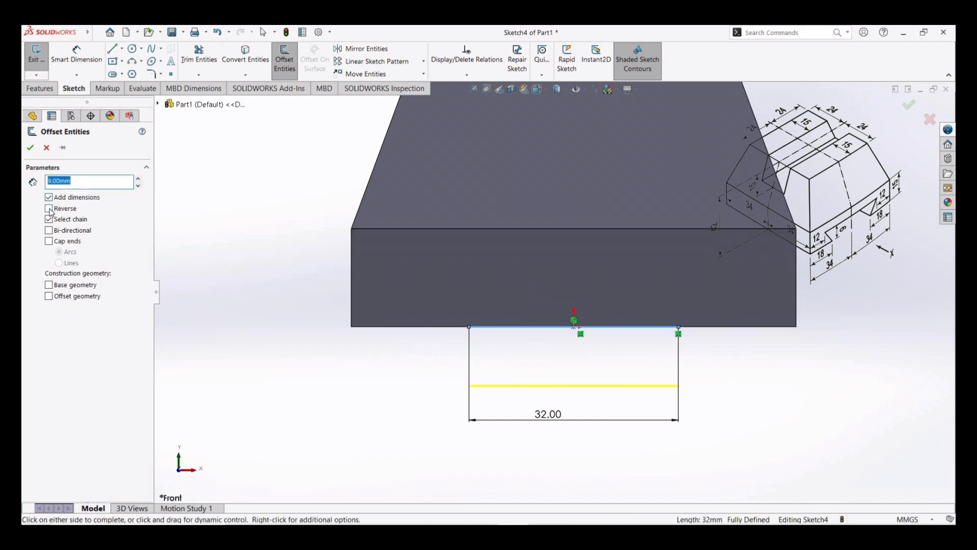
pyautogui.click(49, 209)
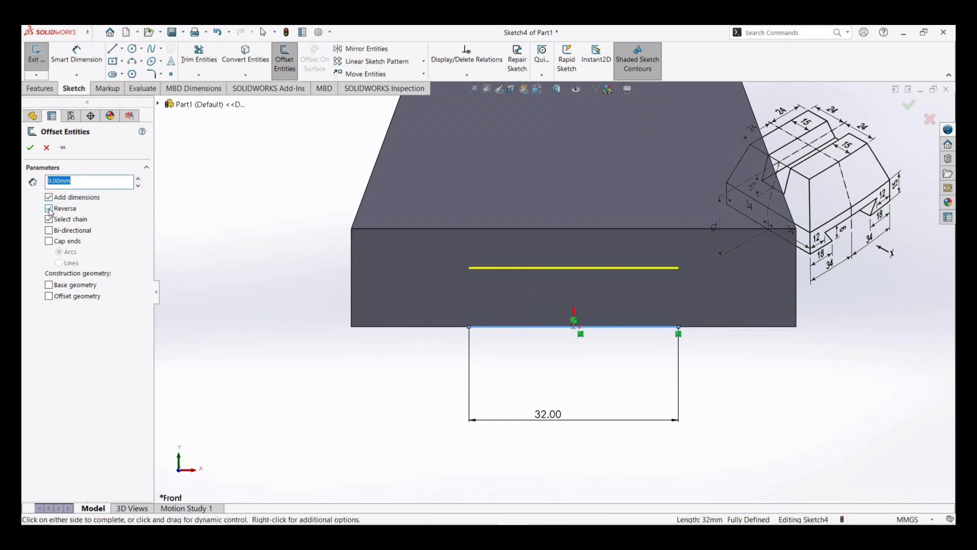
pyautogui.click(30, 147)
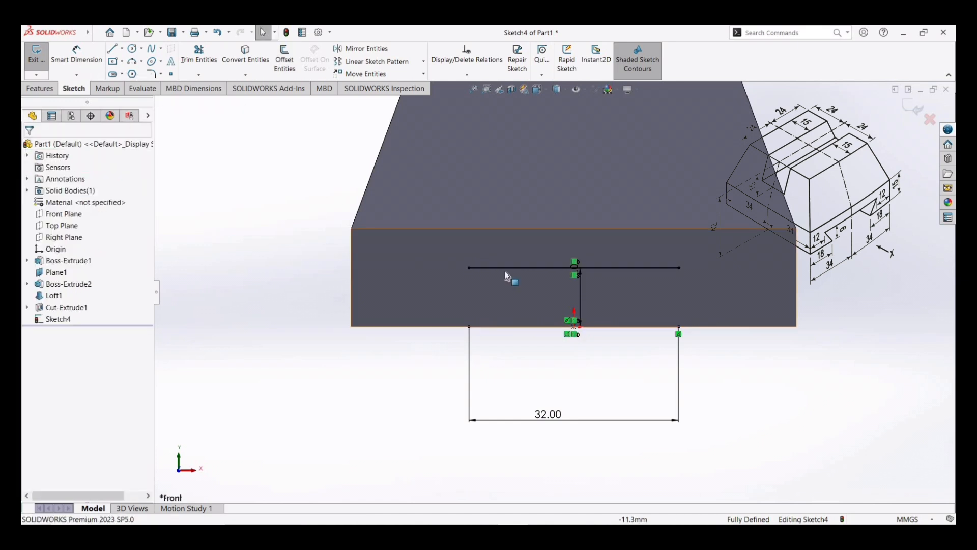
# Sketch a horizontal line about 5.6 mm long outward from the offset line's right end.
pyautogui.click(112, 48)
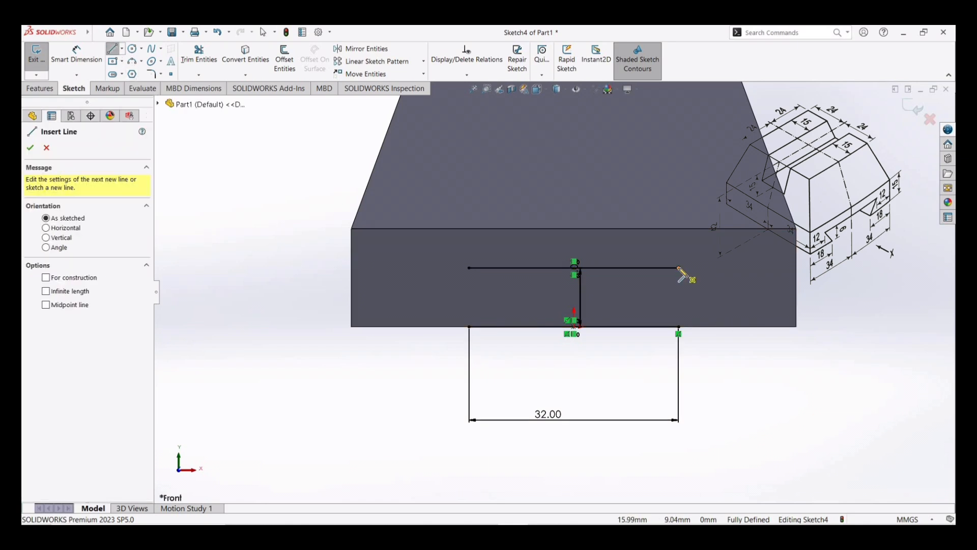
pyautogui.click(682, 267)
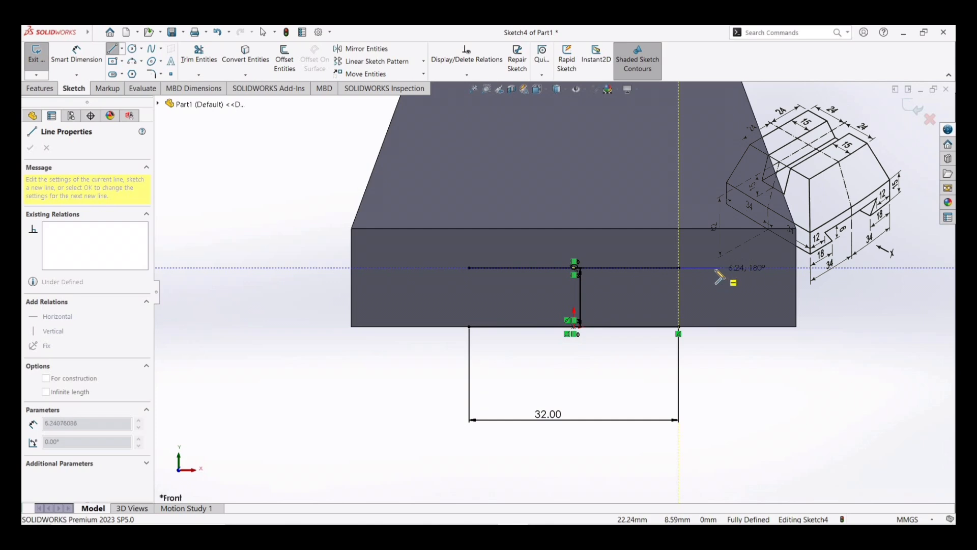
pyautogui.click(718, 273)
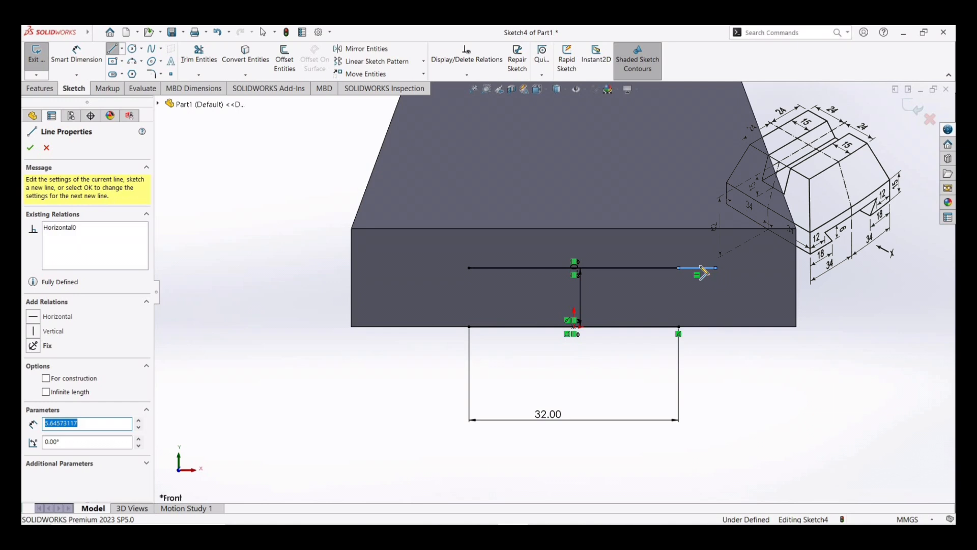
pyautogui.press('Escape')
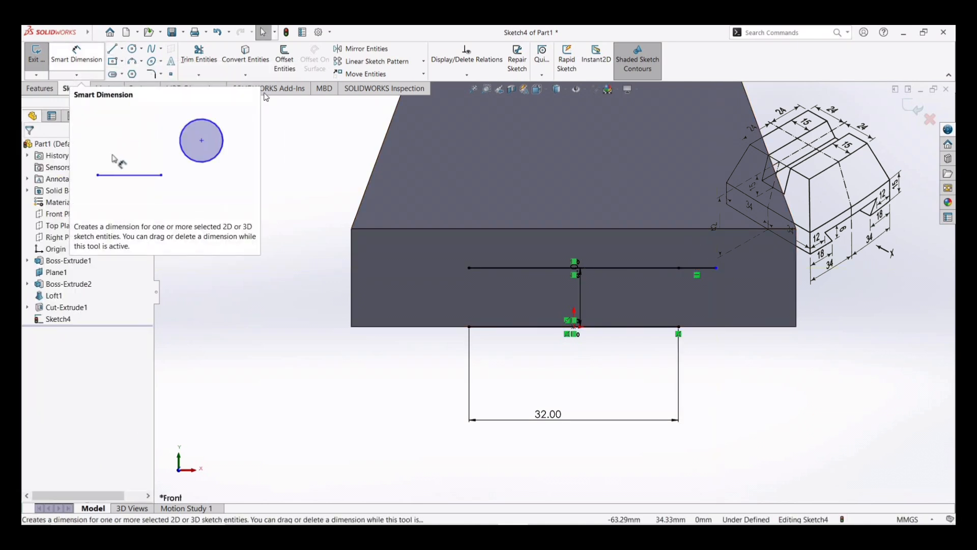
# Dimension the short horizontal line extending from the offset line's right end to 6 mm.
pyautogui.click(76, 55)
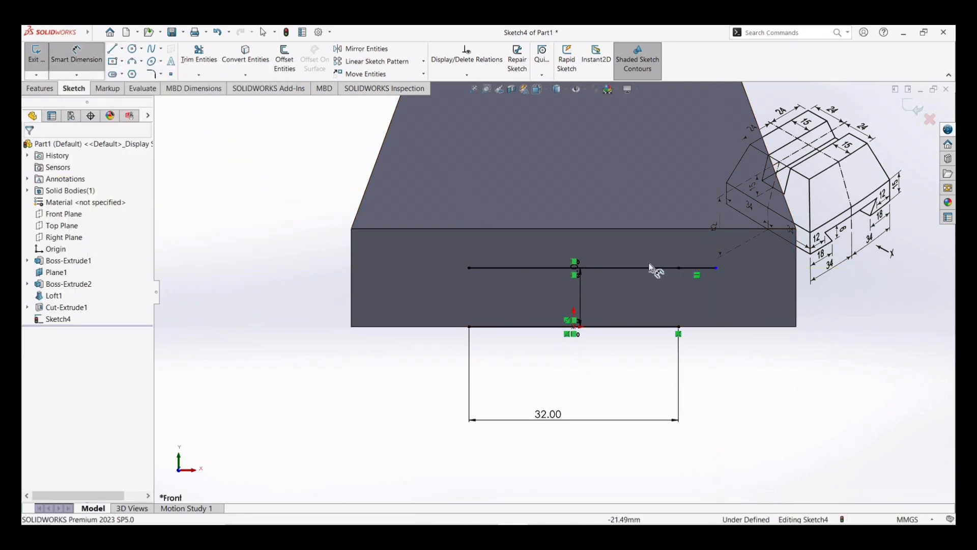
pyautogui.click(692, 268)
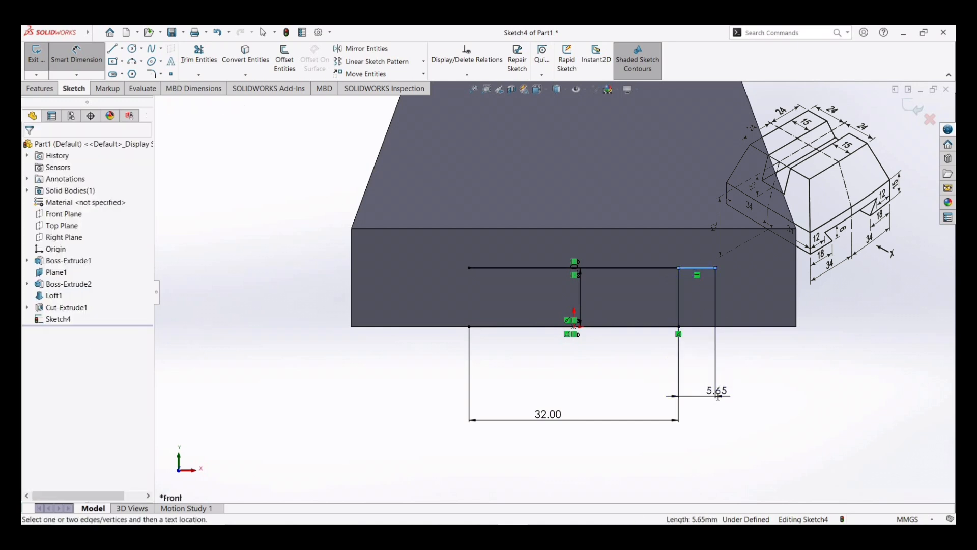
pyautogui.click(717, 395)
pyautogui.write('6')
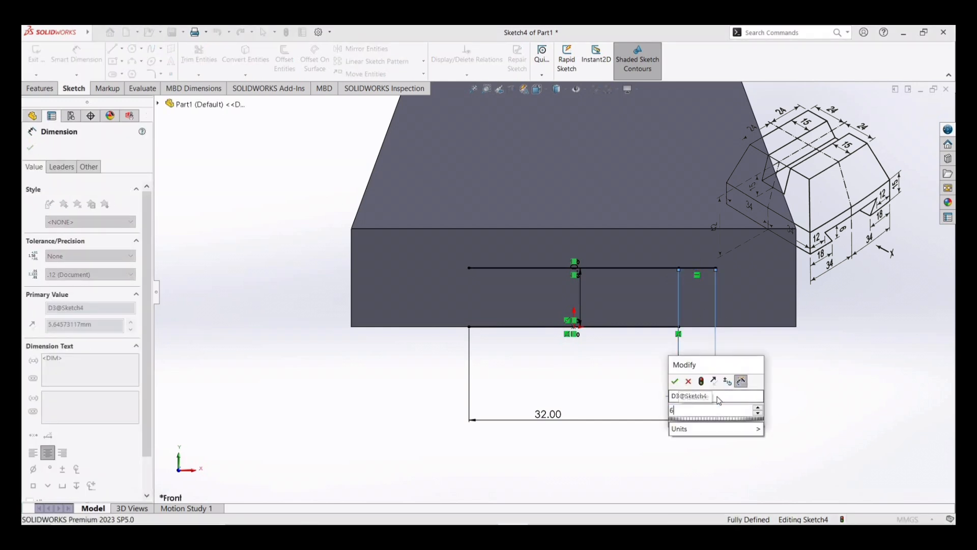
pyautogui.press('Return')
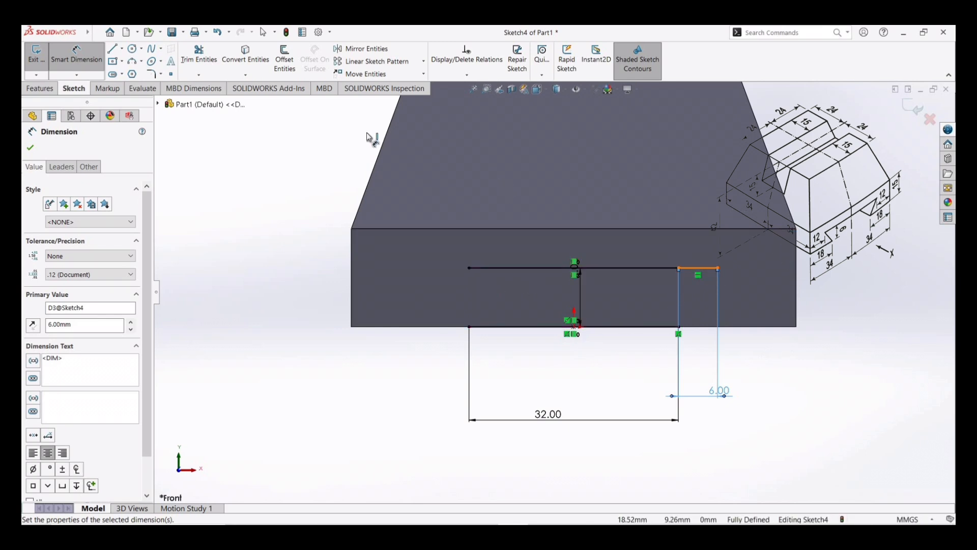
# Copy the 6 mm line from its outer endpoint to the offset line's left end, extending it outward on that side.
pyautogui.click(423, 74)
pyautogui.click(380, 99)
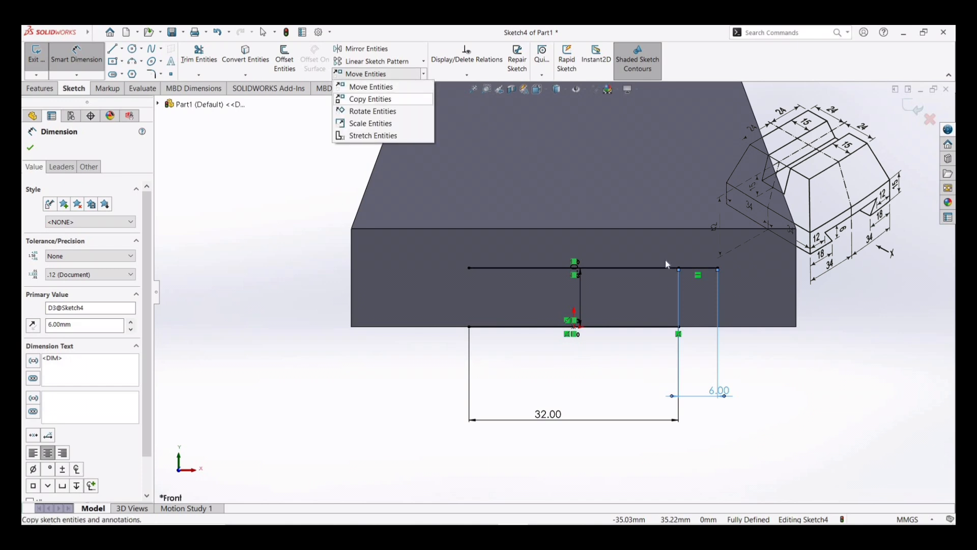
pyautogui.click(698, 267)
pyautogui.click(718, 268)
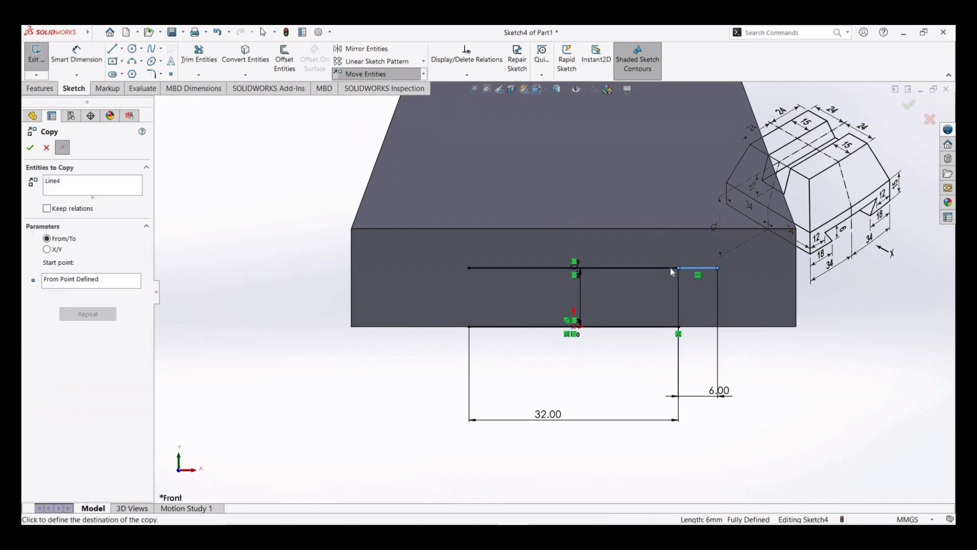
pyautogui.click(469, 268)
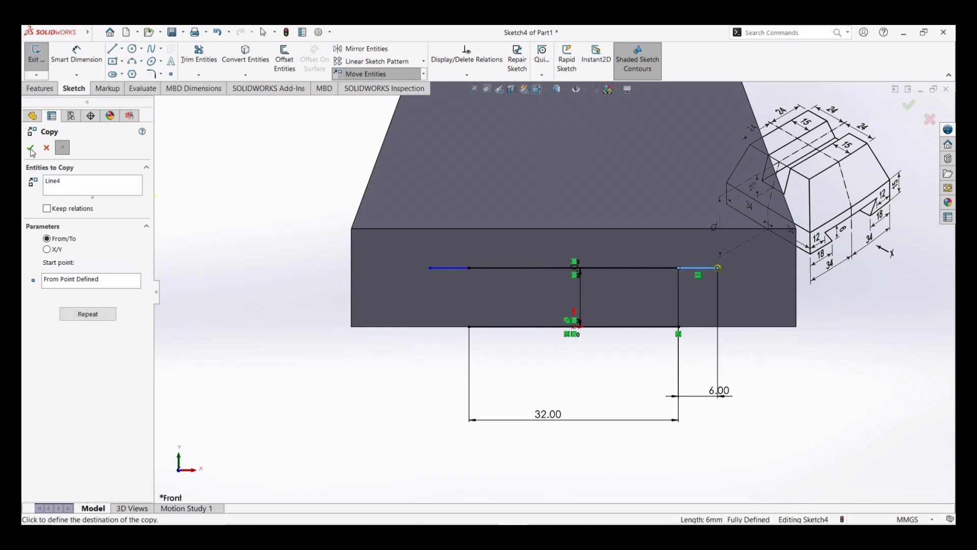
pyautogui.click(30, 147)
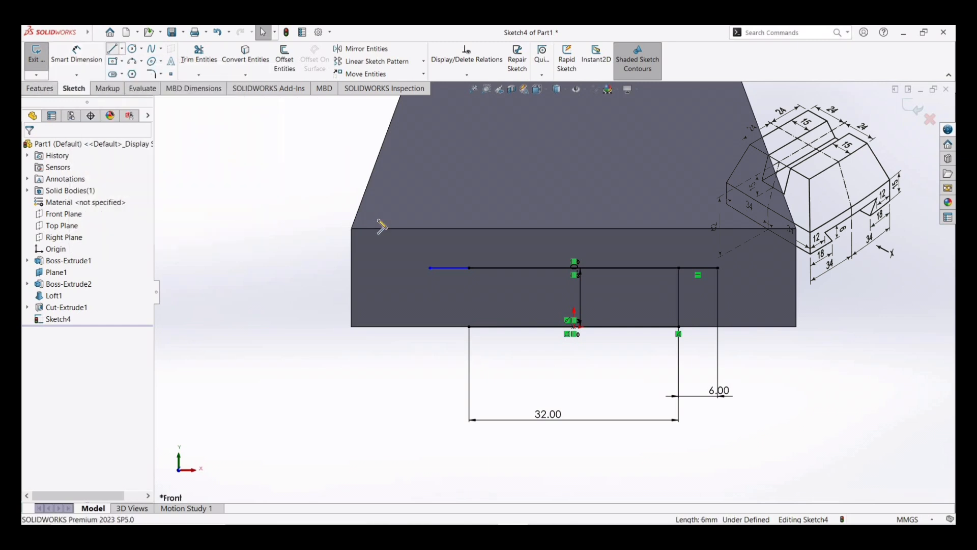
# Sketch two slanted lines joining the upper line's outer ends to the ends of the 32 mm bottom line, closing the groove profile.
pyautogui.press('l')
pyautogui.click(430, 268)
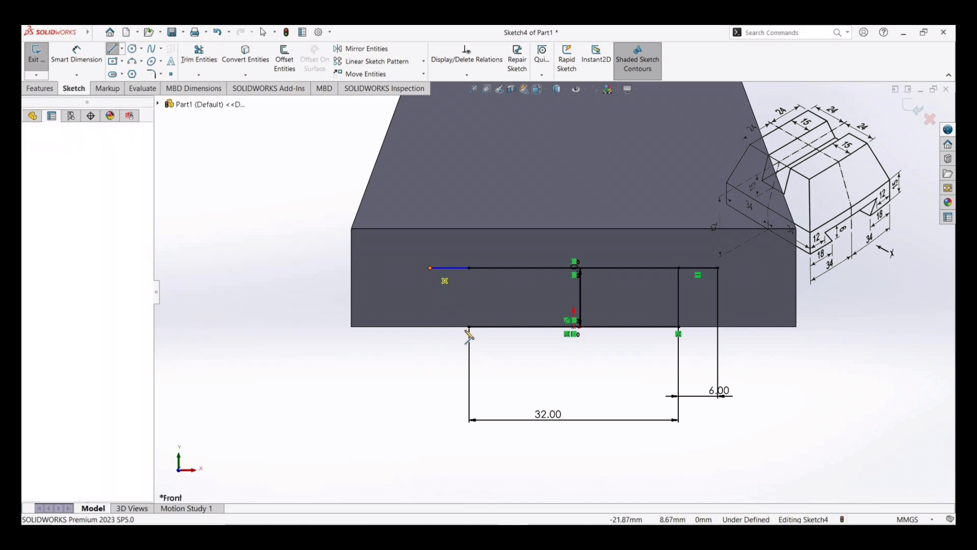
pyautogui.click(468, 327)
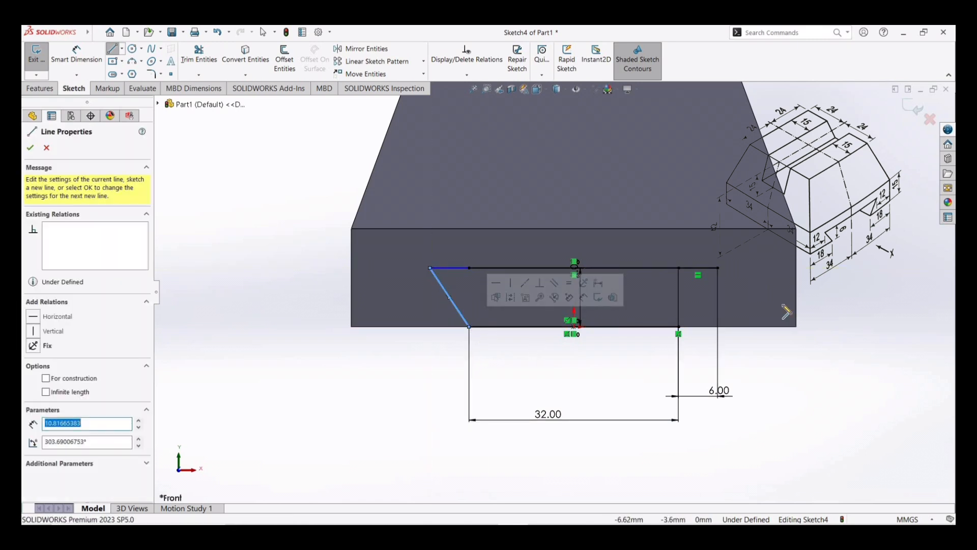
pyautogui.click(679, 329)
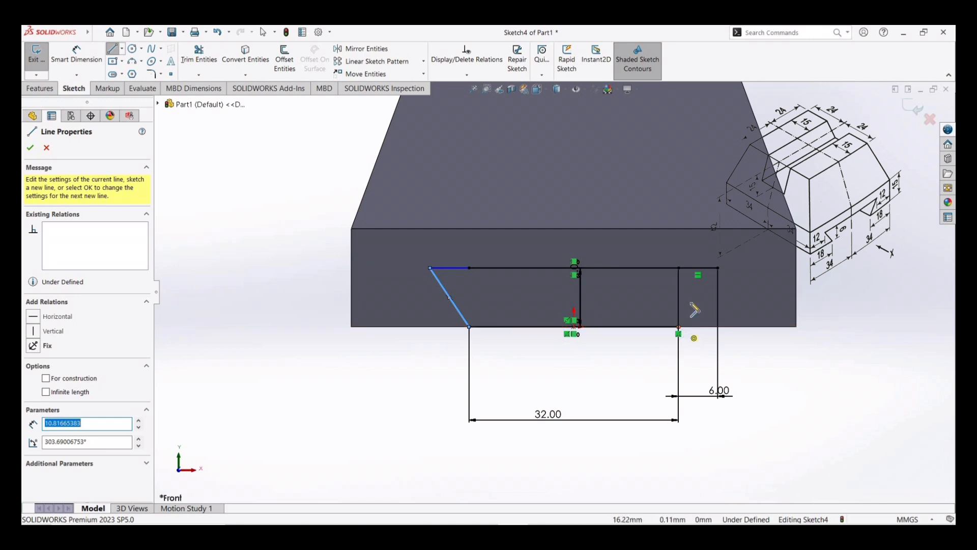
pyautogui.click(717, 269)
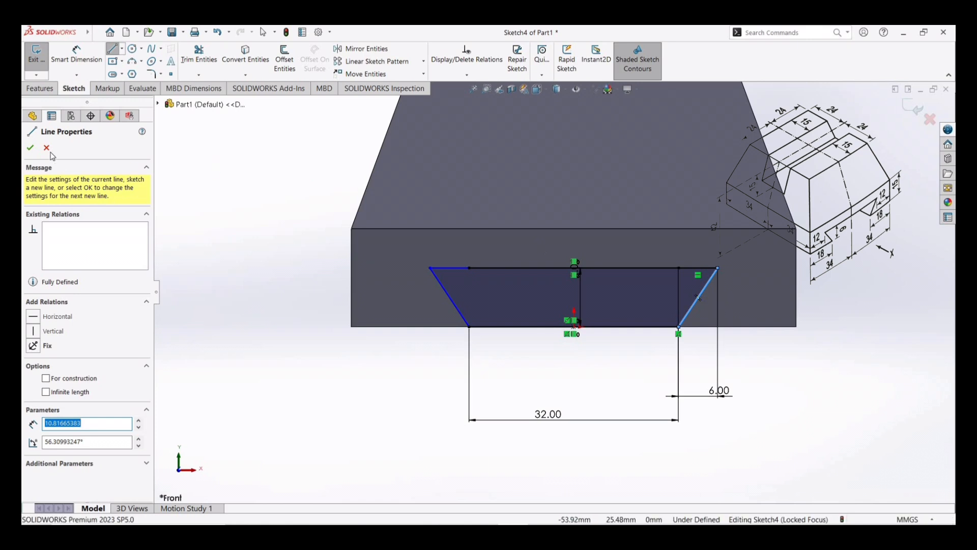
pyautogui.click(31, 148)
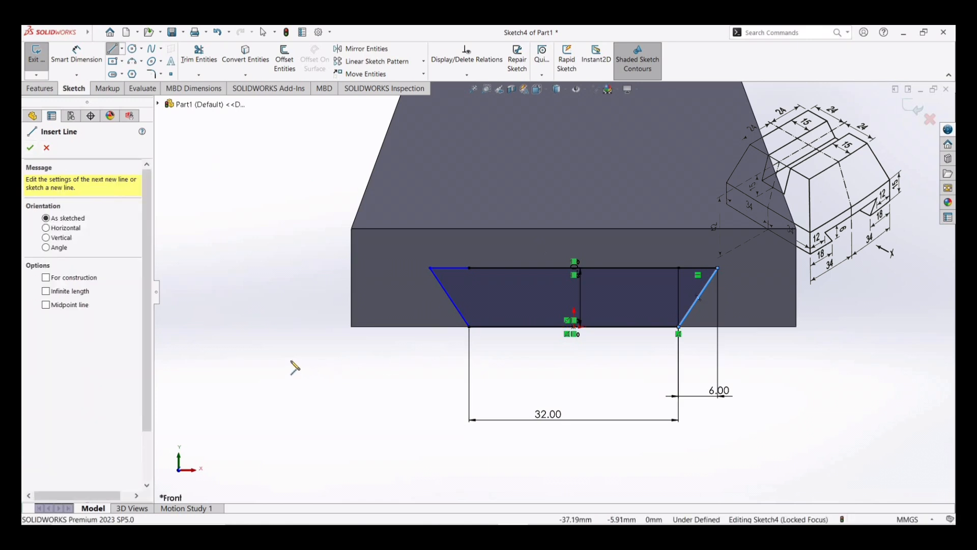
pyautogui.click(30, 147)
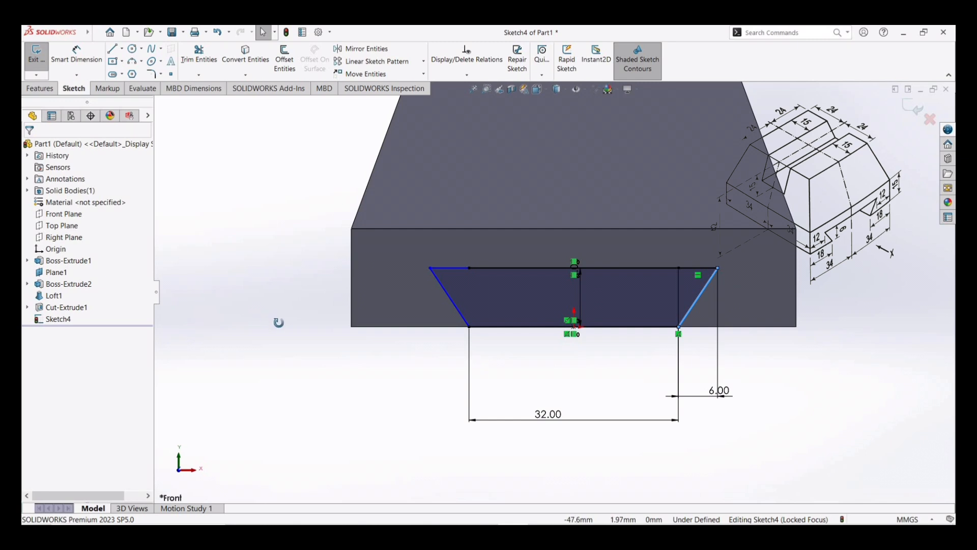
# Cut the trapezoidal groove region through the base with a Blind Extruded Cut 68 mm deep.
pyautogui.moveTo(278, 322); pyautogui.dragTo(308, 356, button='middle')
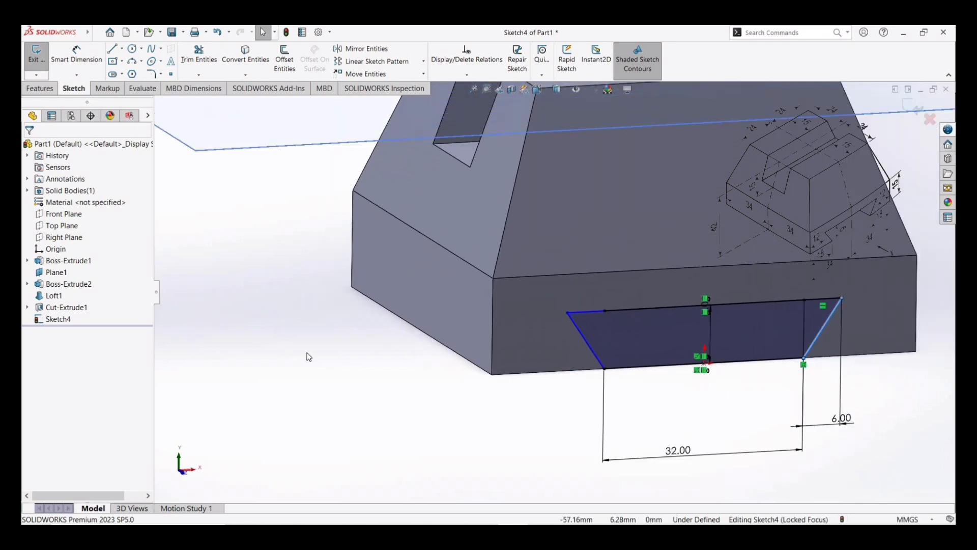
pyautogui.press('f')
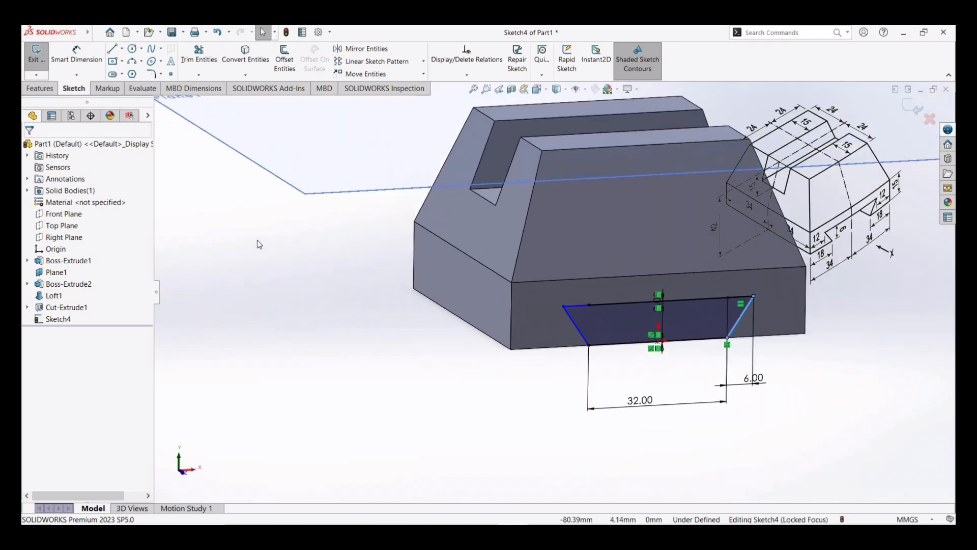
pyautogui.click(47, 91)
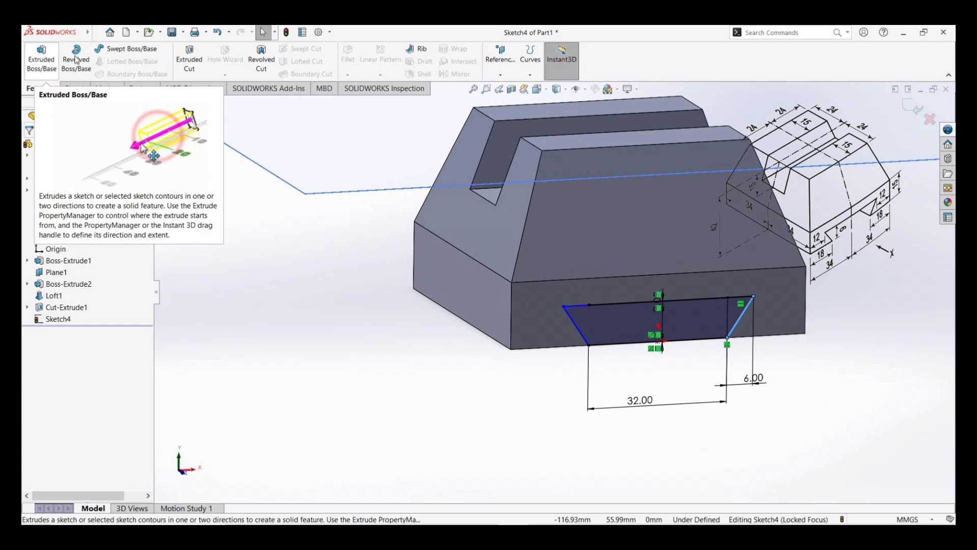
pyautogui.click(191, 60)
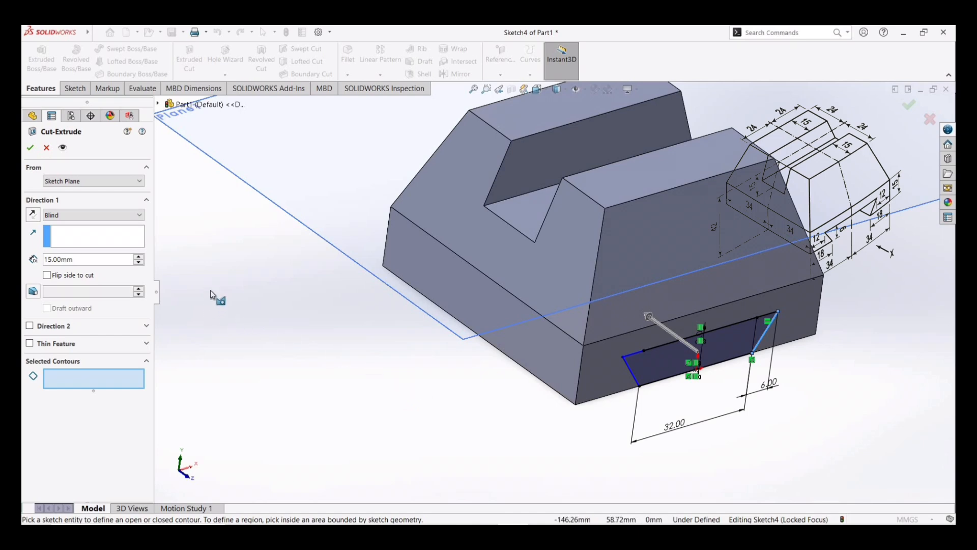
pyautogui.click(666, 364)
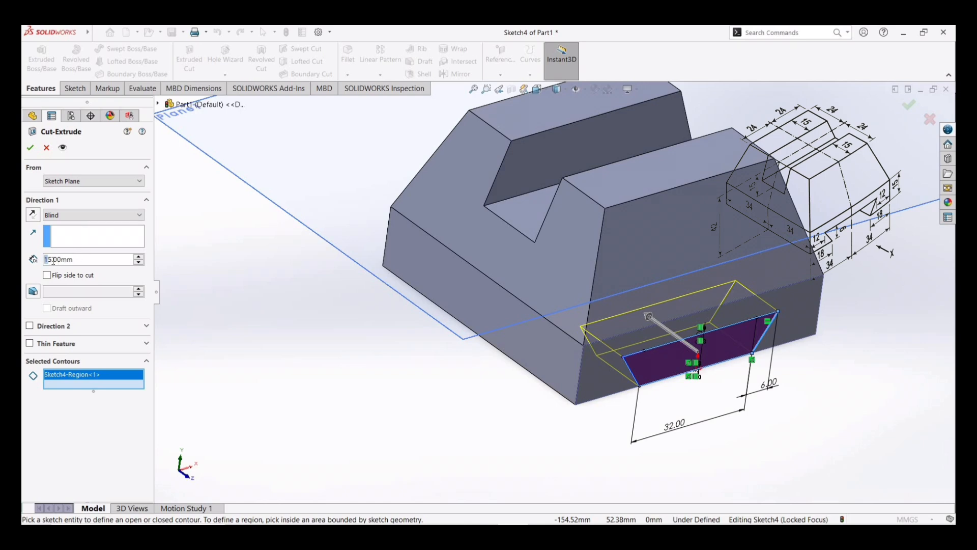
pyautogui.click(52, 260)
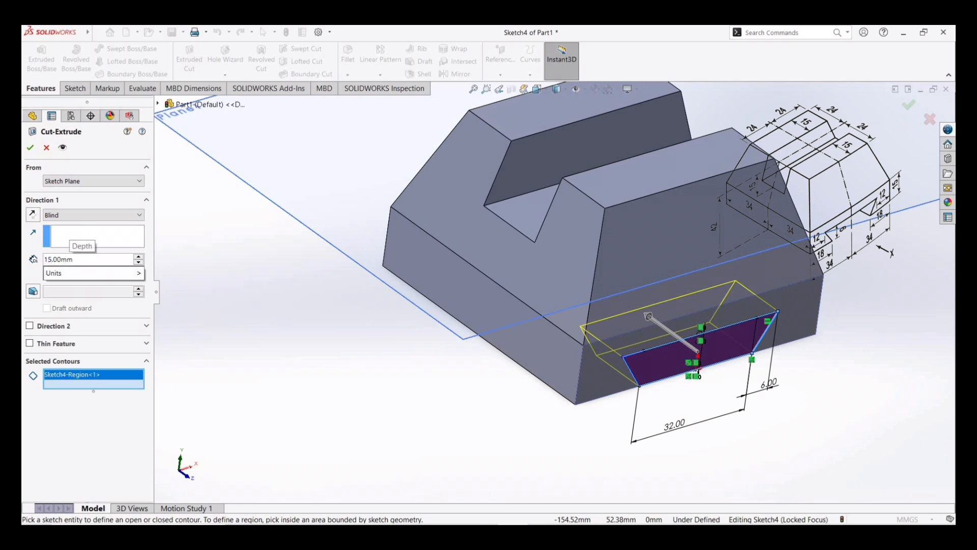
pyautogui.press('BackSpace')
pyautogui.press('BackSpace')
pyautogui.write('68')
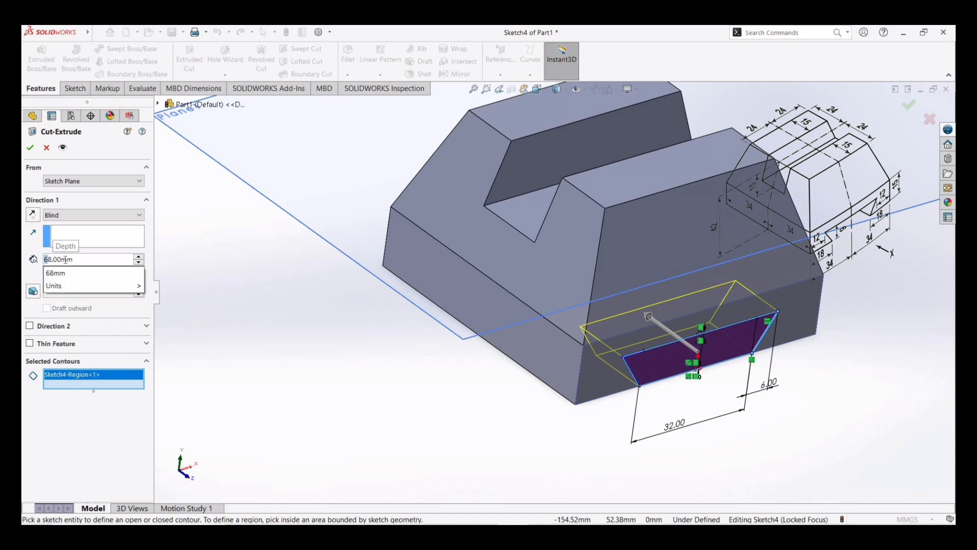
pyautogui.press('Return')
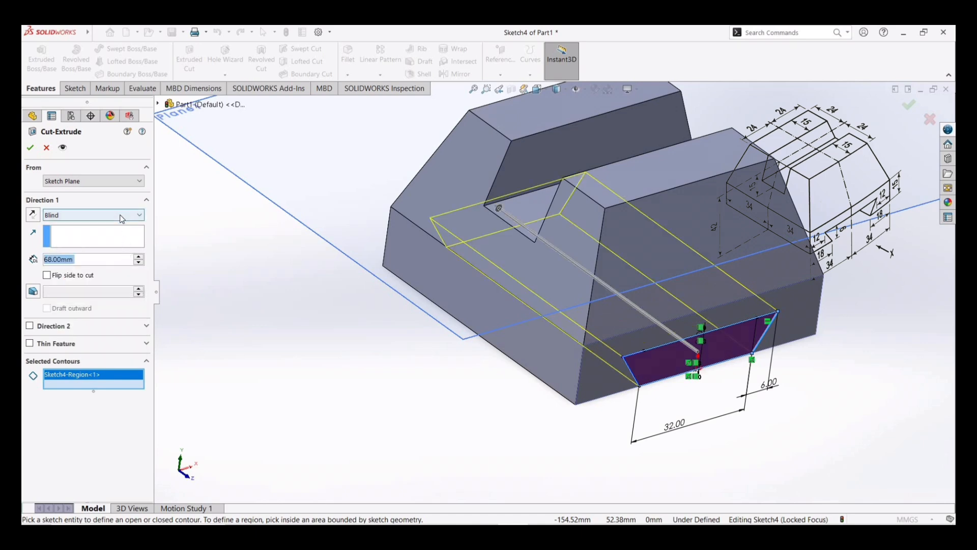
pyautogui.click(137, 218)
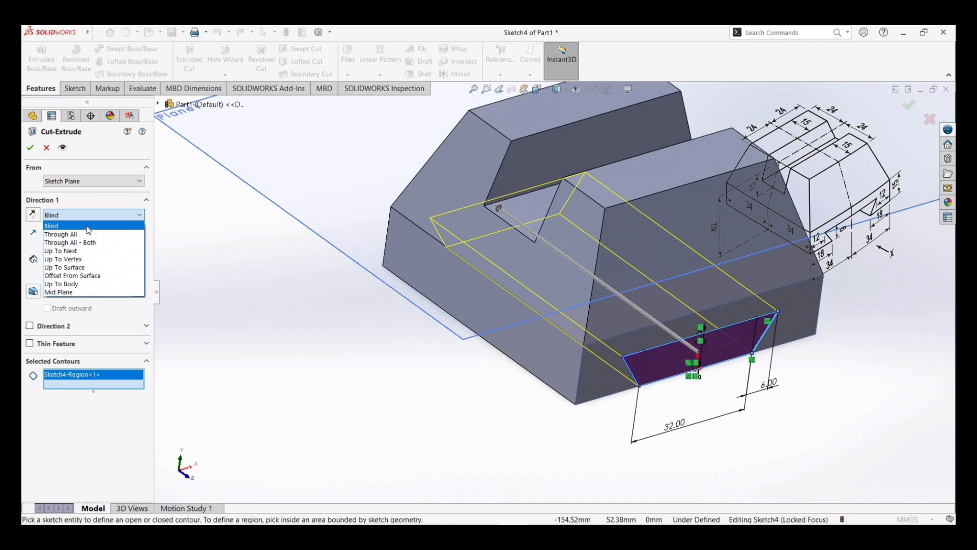
pyautogui.click(88, 230)
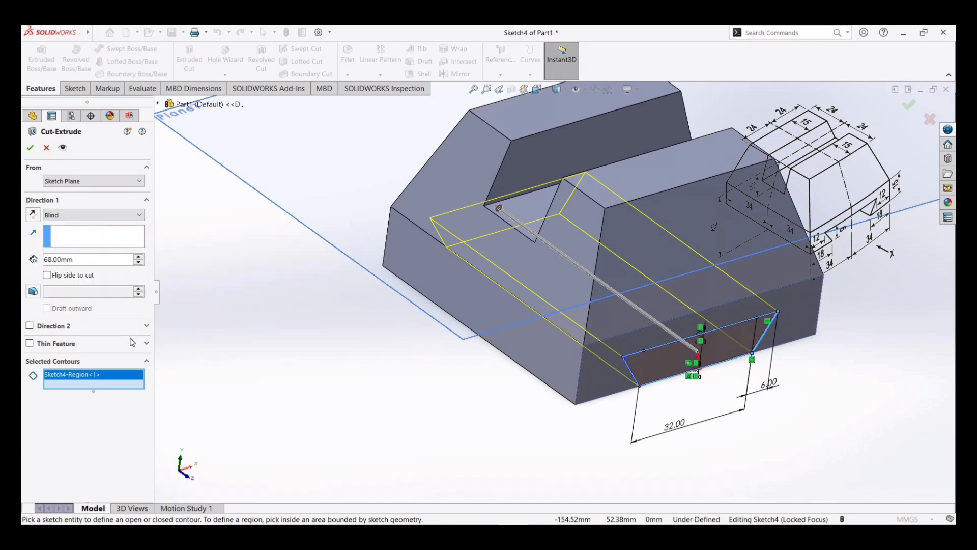
pyautogui.click(31, 149)
# Inspect the finished block and its bottom groove in isometric view and from other angles.
pyautogui.moveTo(284, 292); pyautogui.dragTo(309, 325, button='middle')
pyautogui.scroll(3, 411, 341)
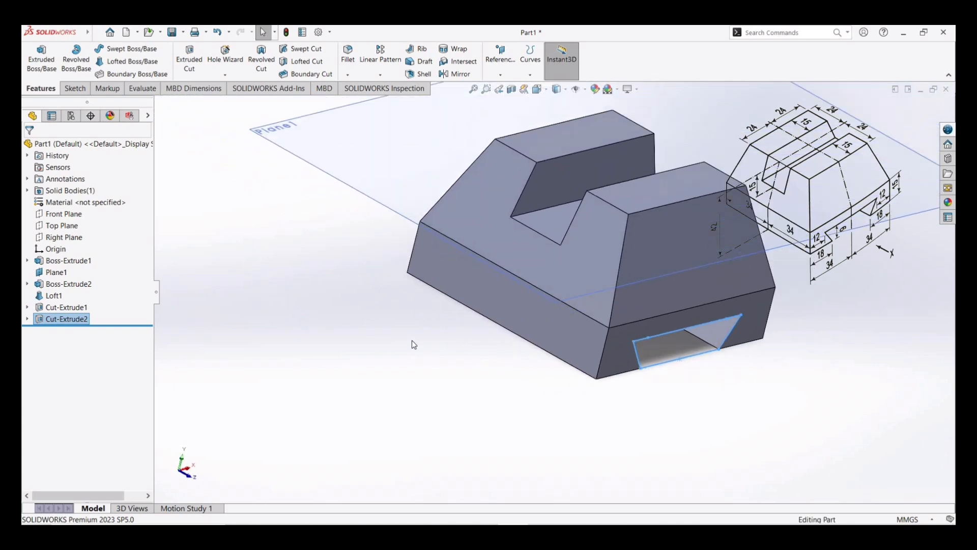
pyautogui.click(537, 90)
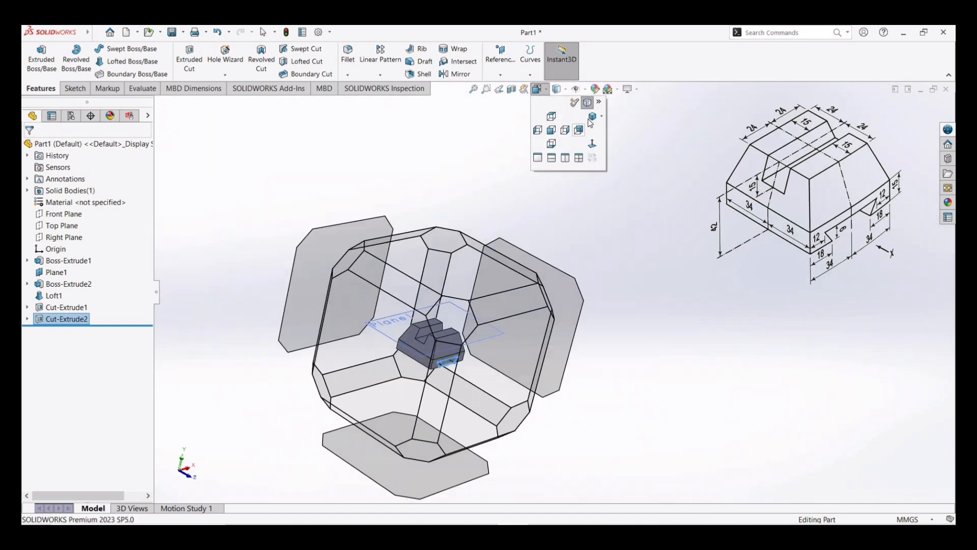
pyautogui.click(591, 116)
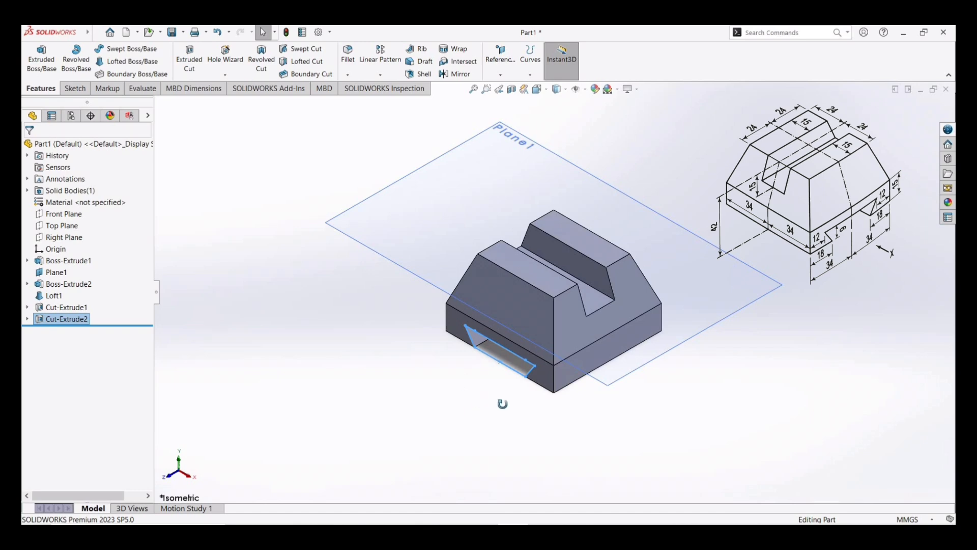
pyautogui.moveTo(499, 402); pyautogui.dragTo(557, 436, button='middle')
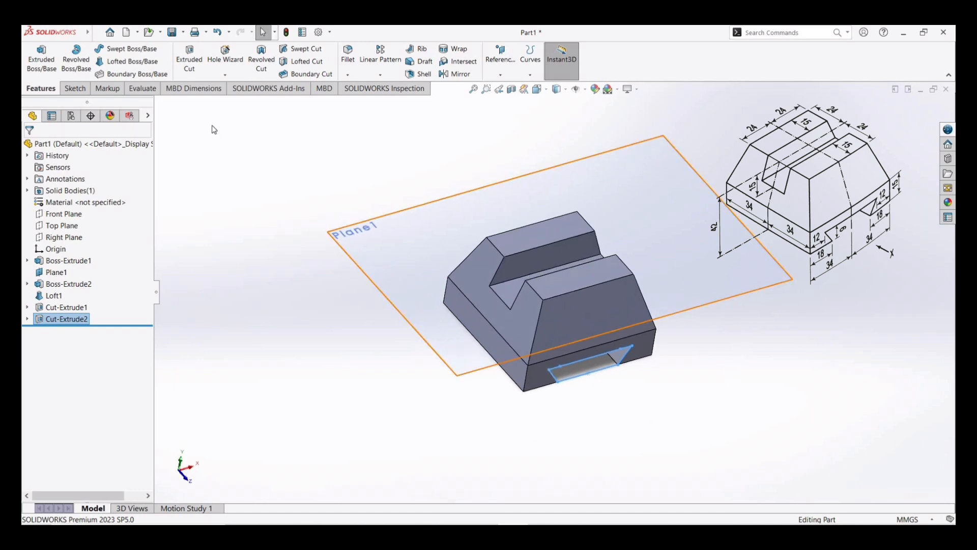
# Make a drawing from the part, saving the part file as Machine Part 3 for insertion.
pyautogui.click(137, 32)
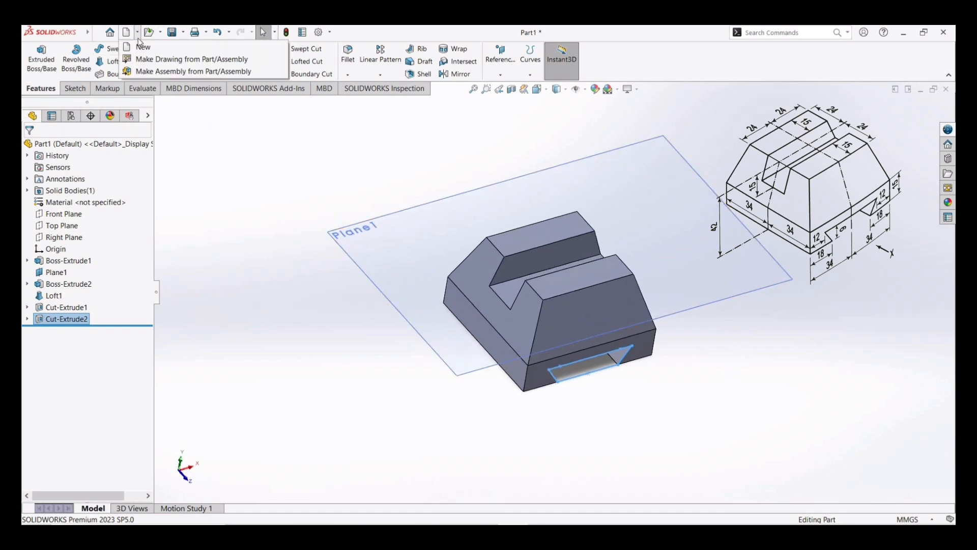
pyautogui.click(163, 64)
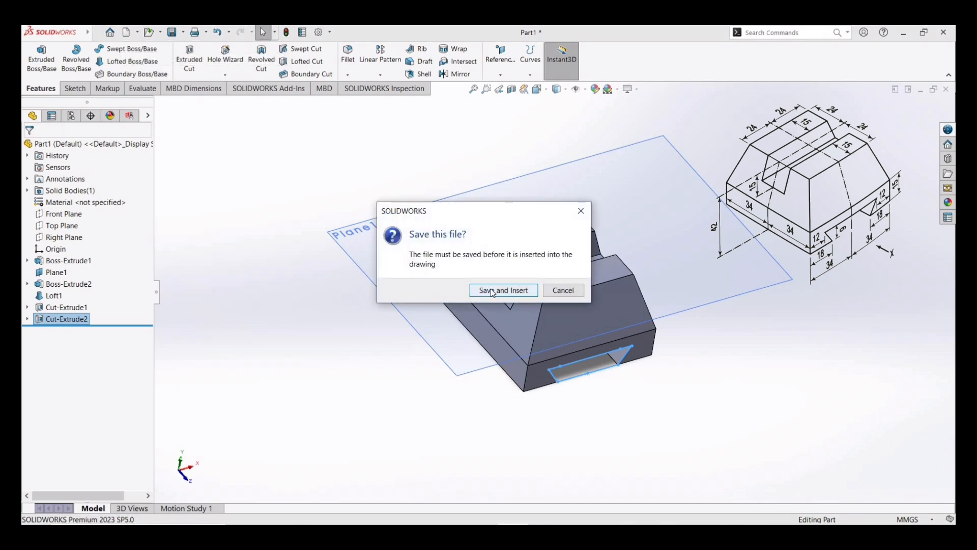
pyautogui.click(491, 291)
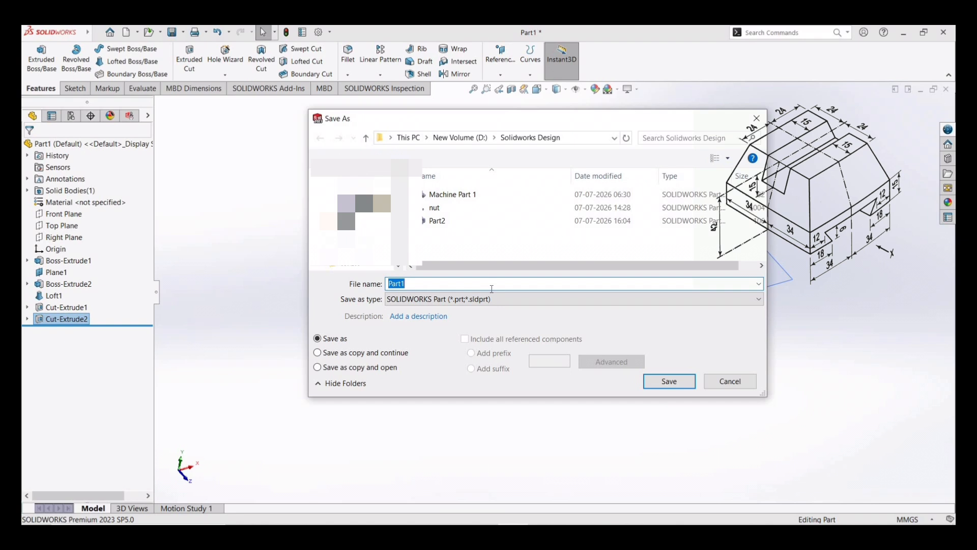
pyautogui.write('Machine')
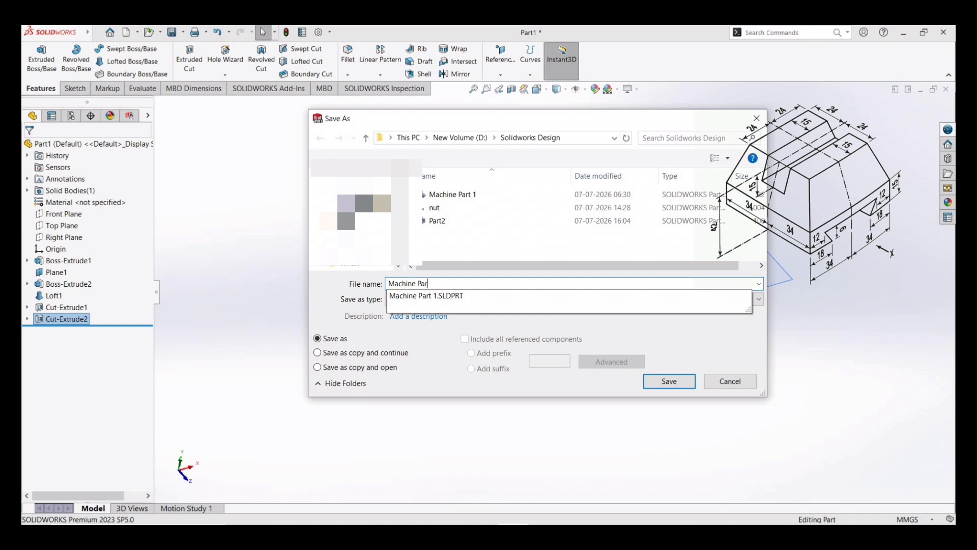
pyautogui.write('Part 3')
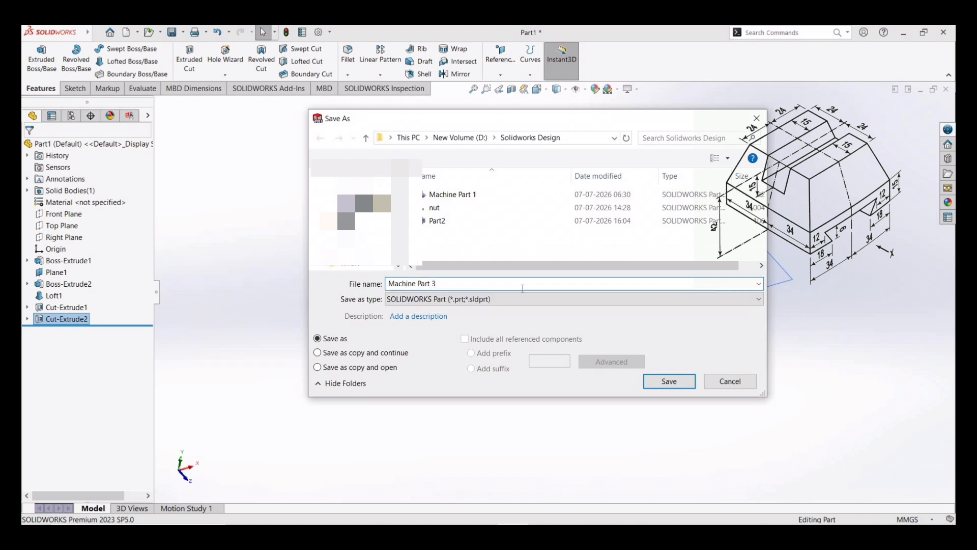
pyautogui.click(677, 387)
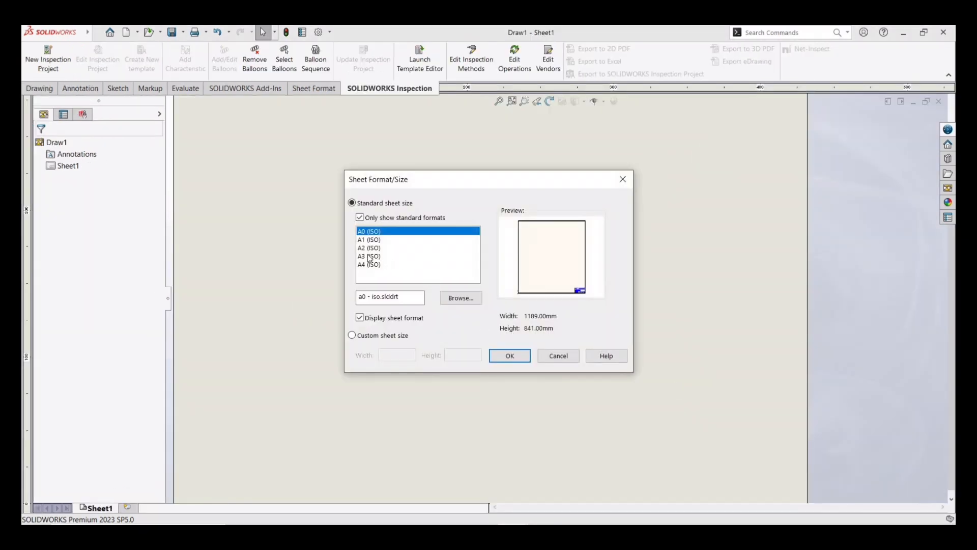
# Create the drawing on an A3 (ISO) sheet and set its projection type to First angle in the sheet properties.
pyautogui.click(369, 257)
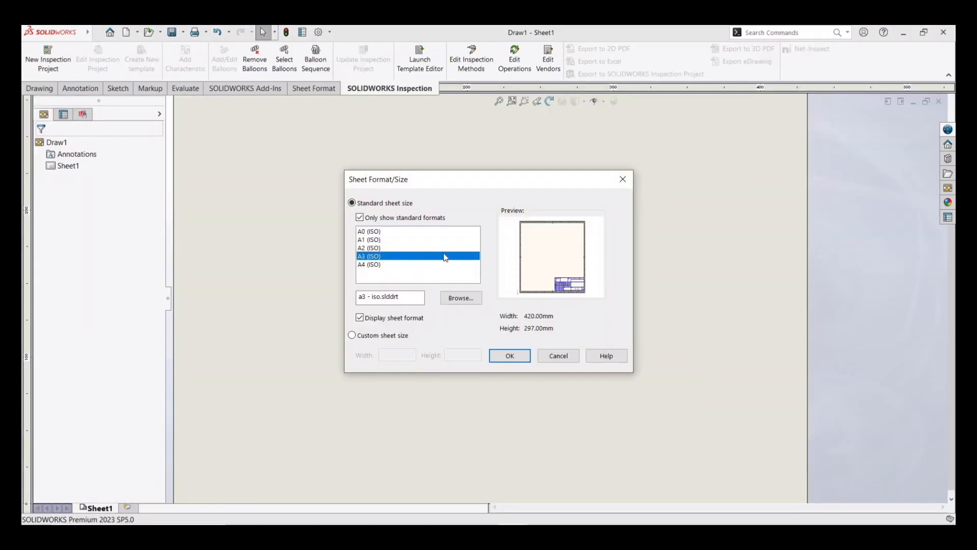
pyautogui.click(520, 354)
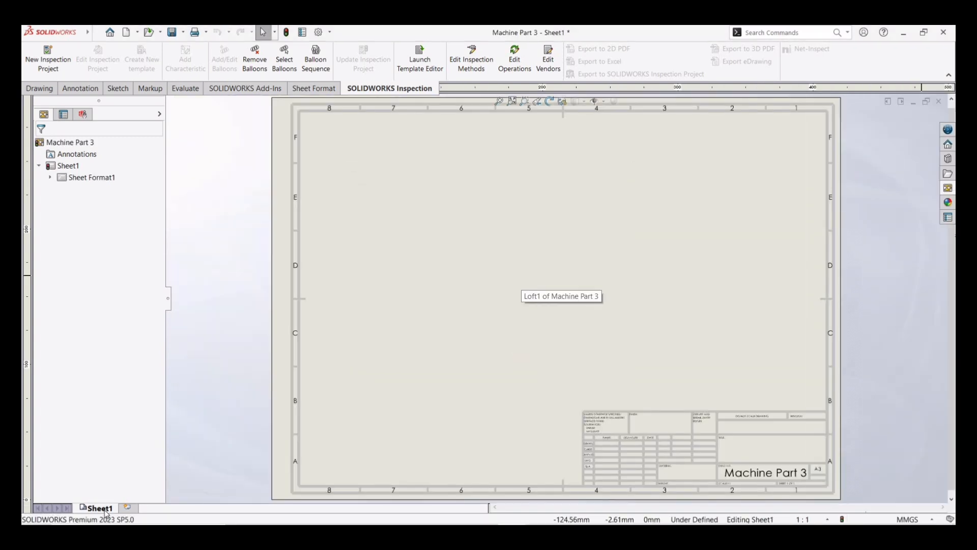
pyautogui.rightClick(107, 509)
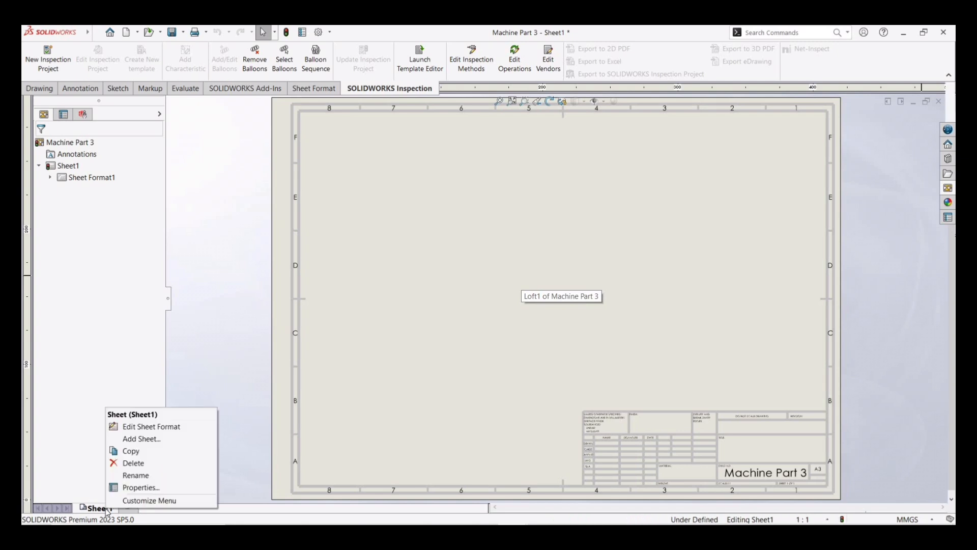
pyautogui.click(145, 488)
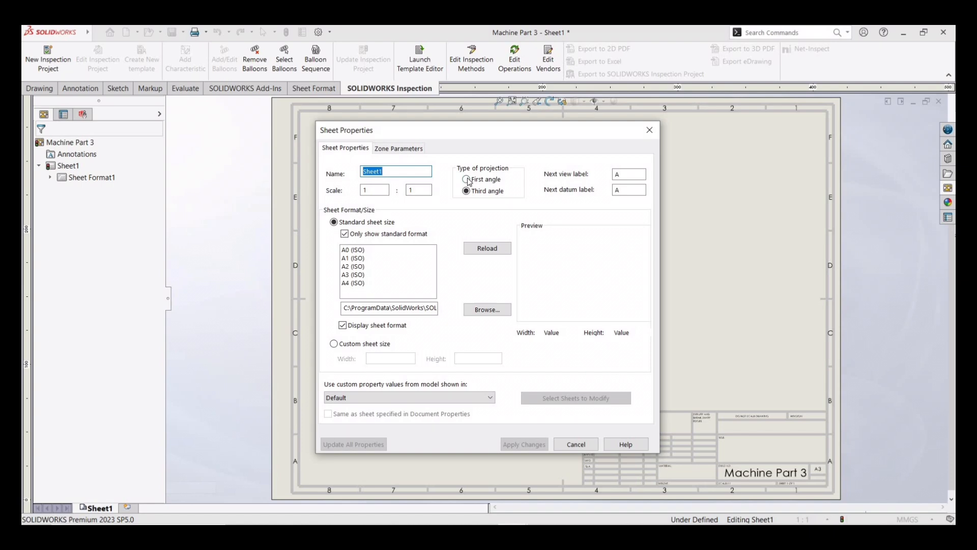
pyautogui.click(467, 180)
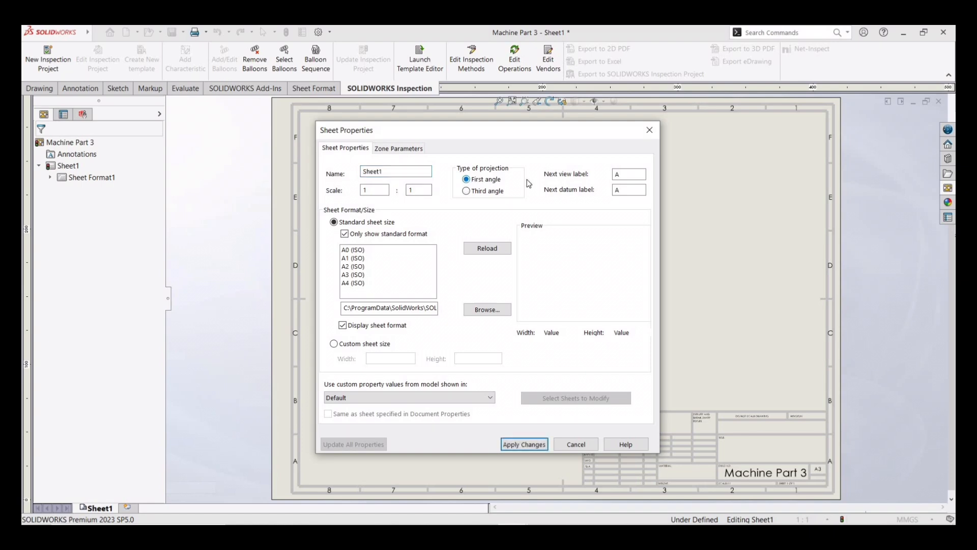
pyautogui.click(524, 444)
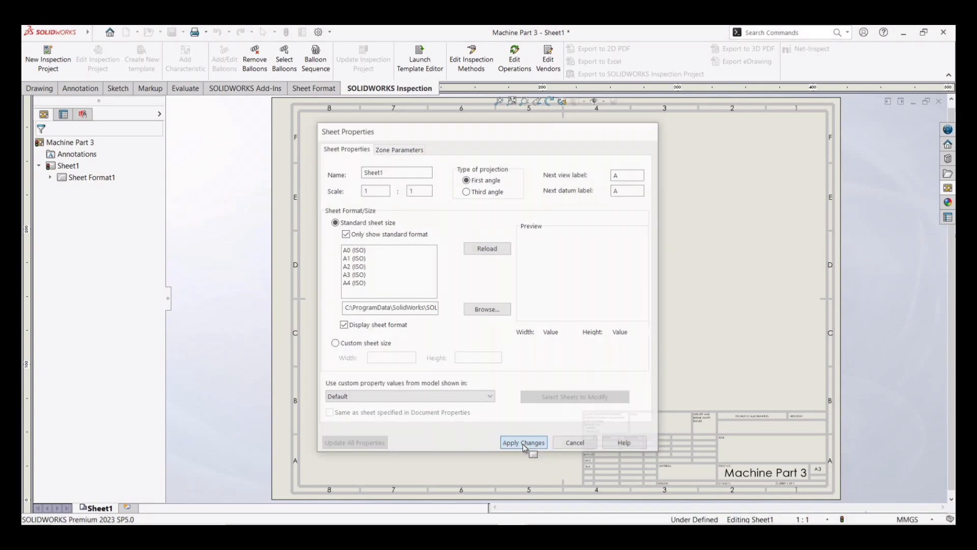
# Place the front view on the sheet, with projected top view below, side view beside it and isometric view diagonally above.
pyautogui.click(947, 189)
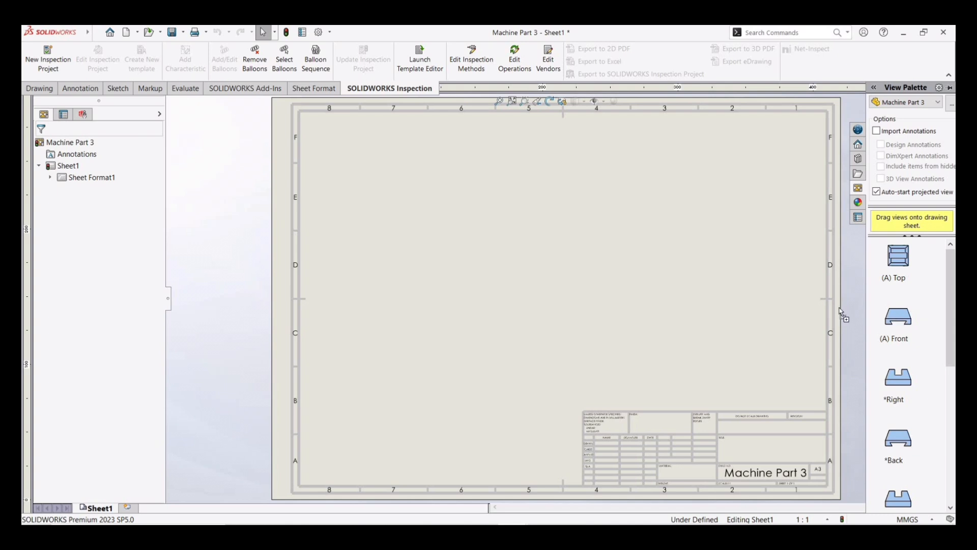
pyautogui.moveTo(840, 311)
pyautogui.mouseDown()
pyautogui.moveTo(489, 259)
pyautogui.moveTo(478, 271)
pyautogui.mouseUp()
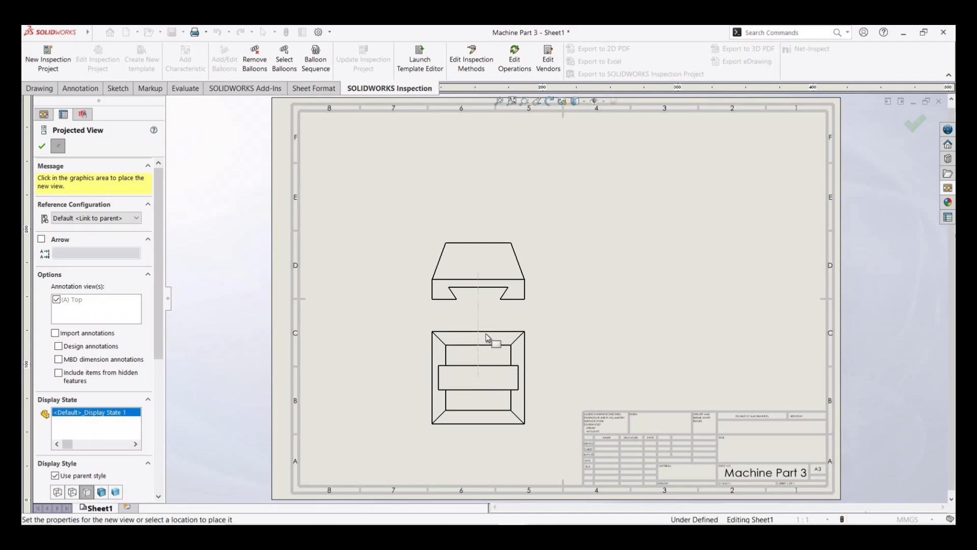
pyautogui.click(486, 337)
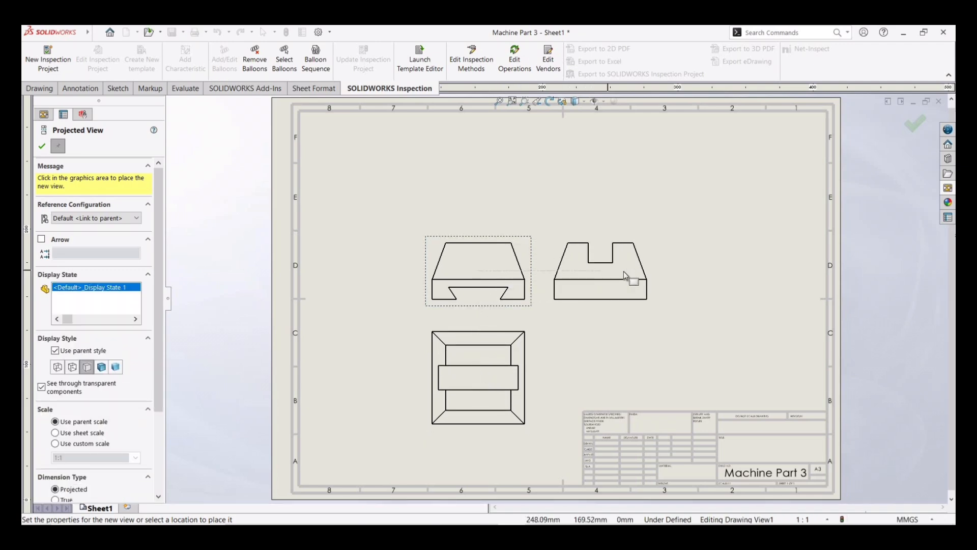
pyautogui.click(625, 274)
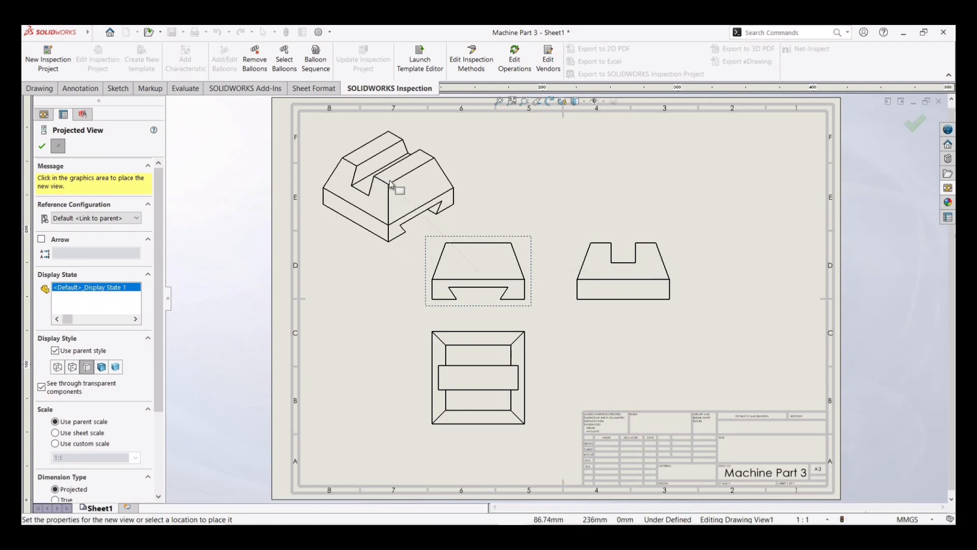
pyautogui.click(390, 181)
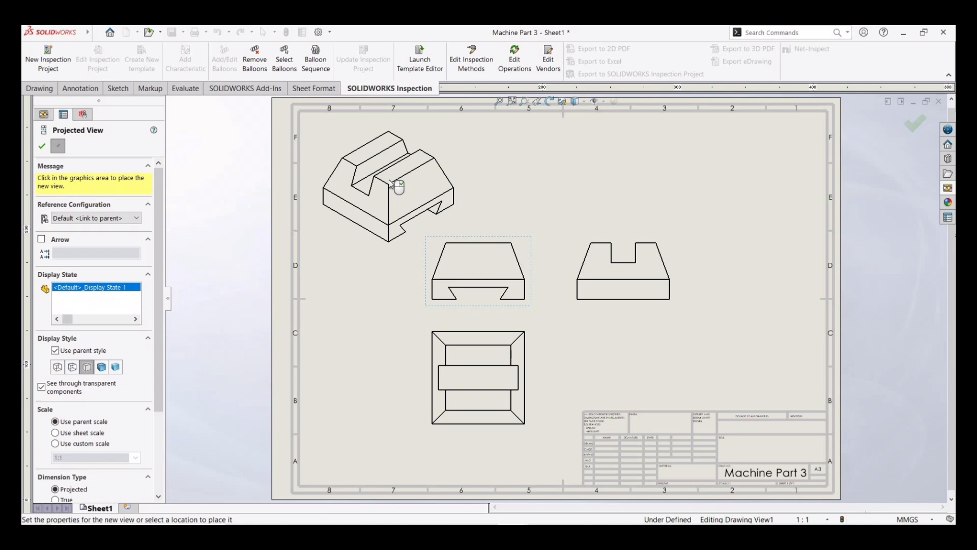
pyautogui.click(42, 146)
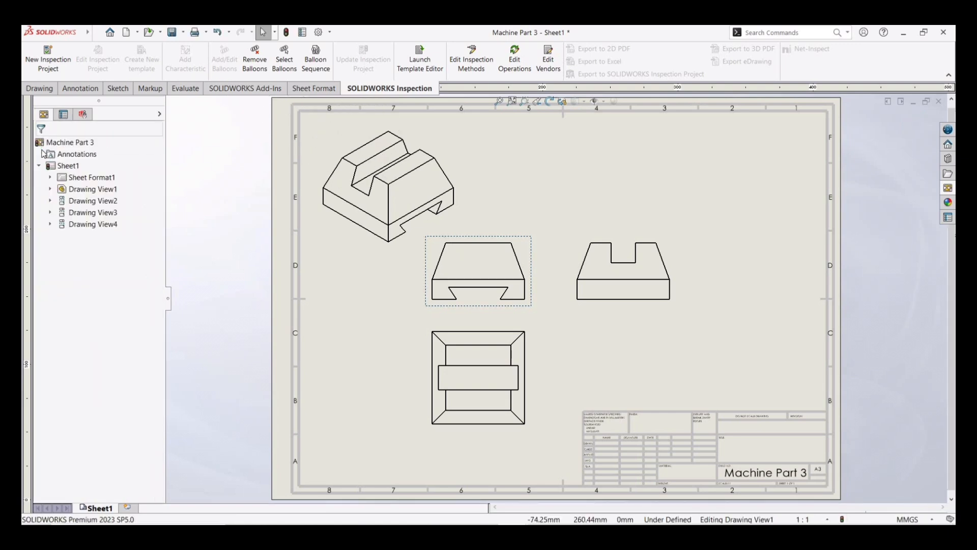
# Set the display style of the front view to Hidden Lines Visible.
pyautogui.click(90, 190)
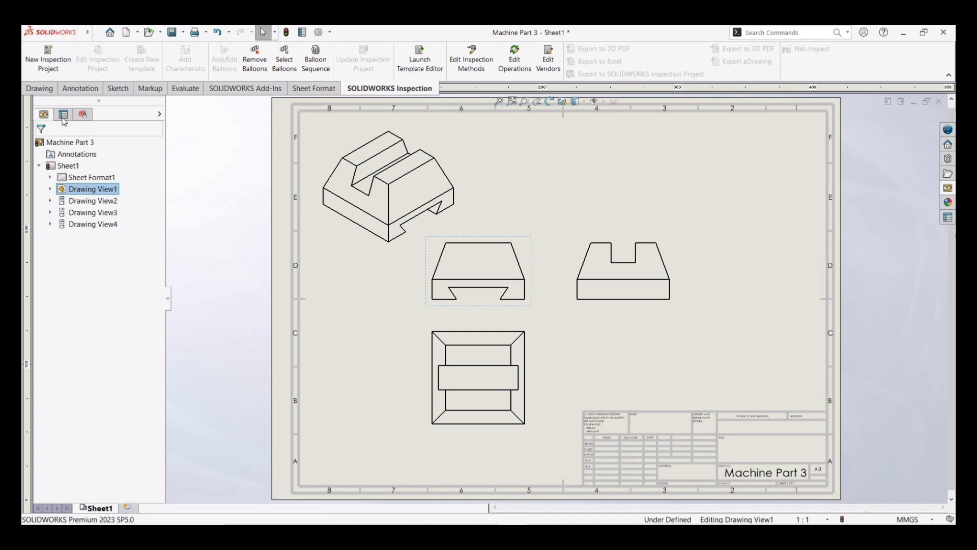
pyautogui.click(64, 117)
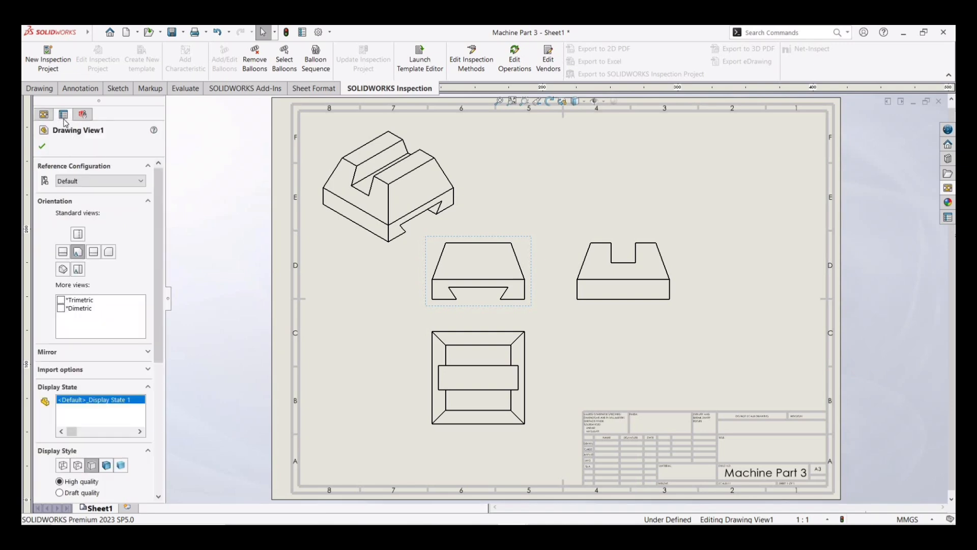
pyautogui.click(79, 466)
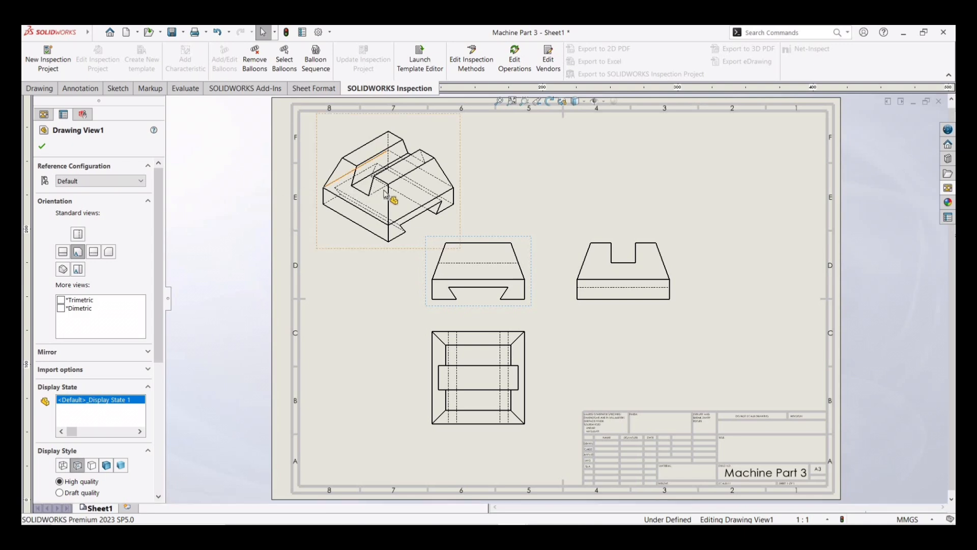
# Set the display style of the isometric view to Shaded With Edges.
pyautogui.click(435, 186)
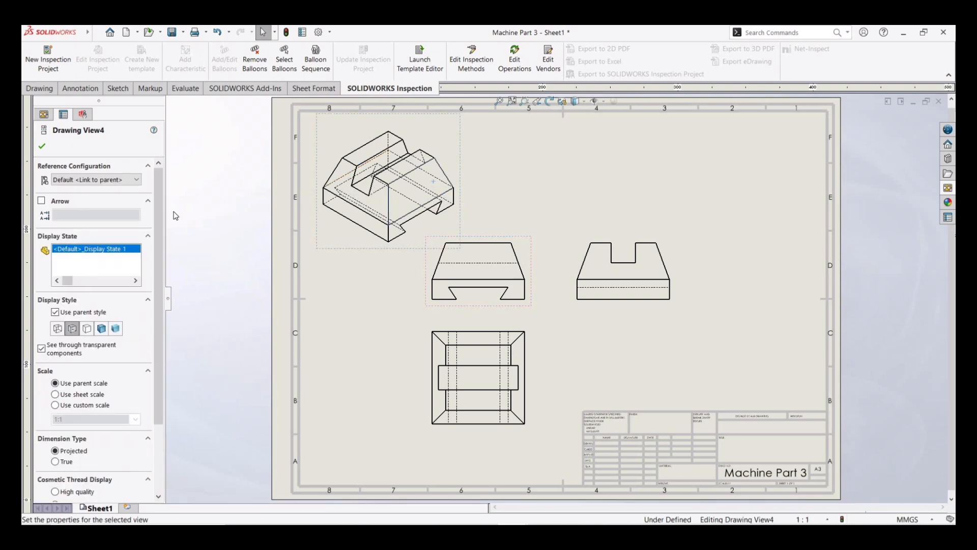
pyautogui.click(102, 329)
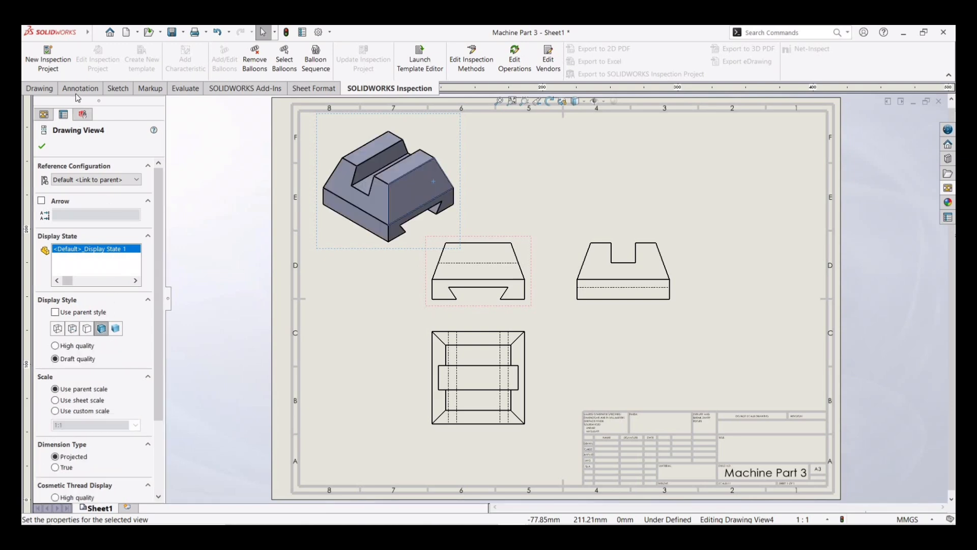
pyautogui.click(41, 149)
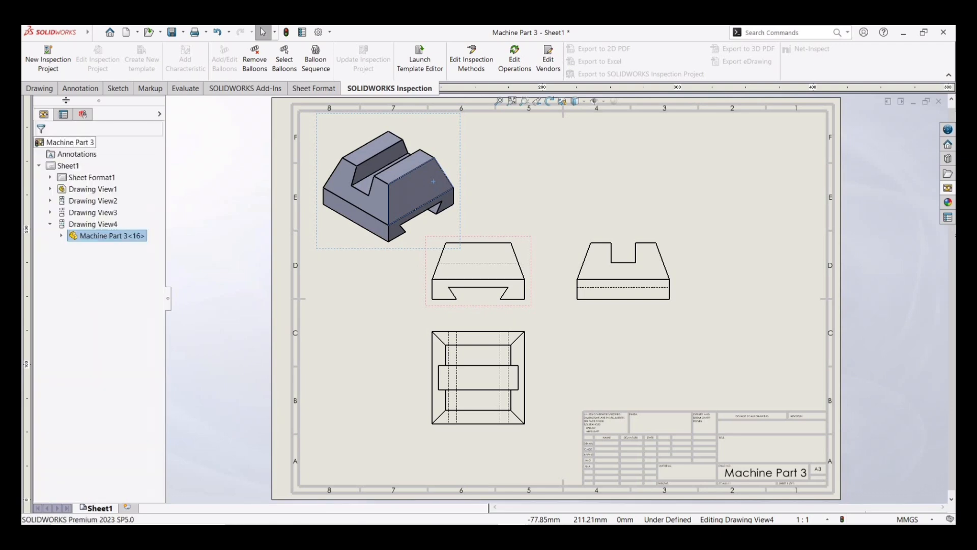
# Insert the base's width and height dimensions into the front view with Model Items and place them outside the outline.
pyautogui.click(76, 91)
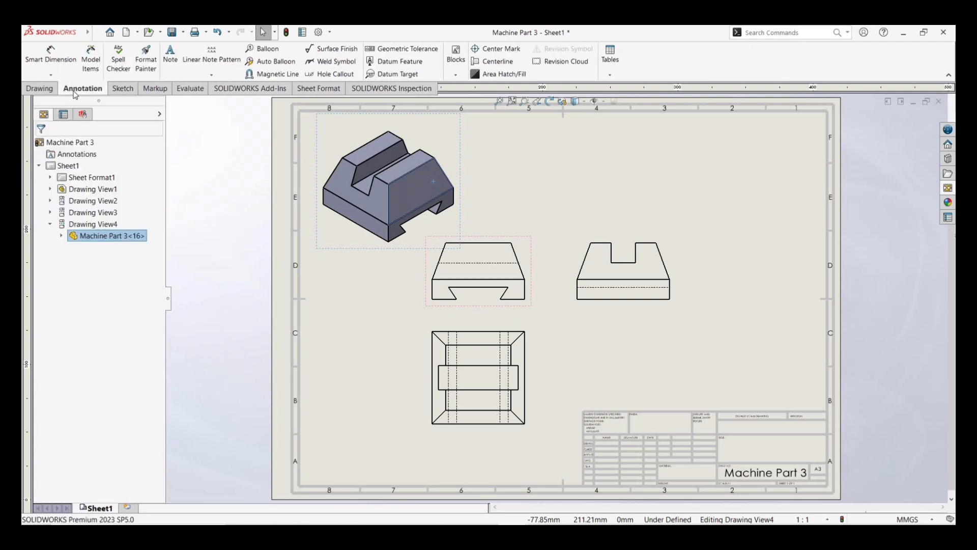
pyautogui.click(92, 57)
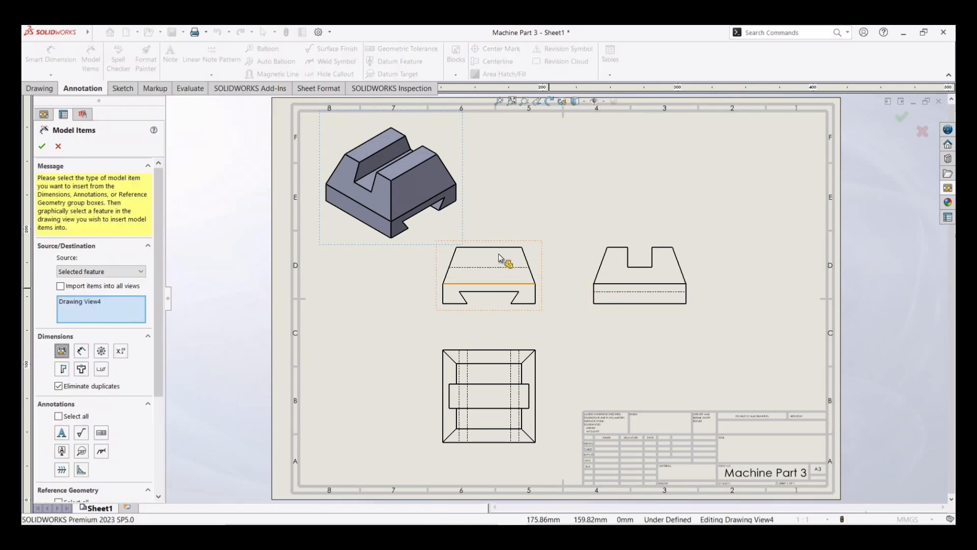
pyautogui.click(516, 279)
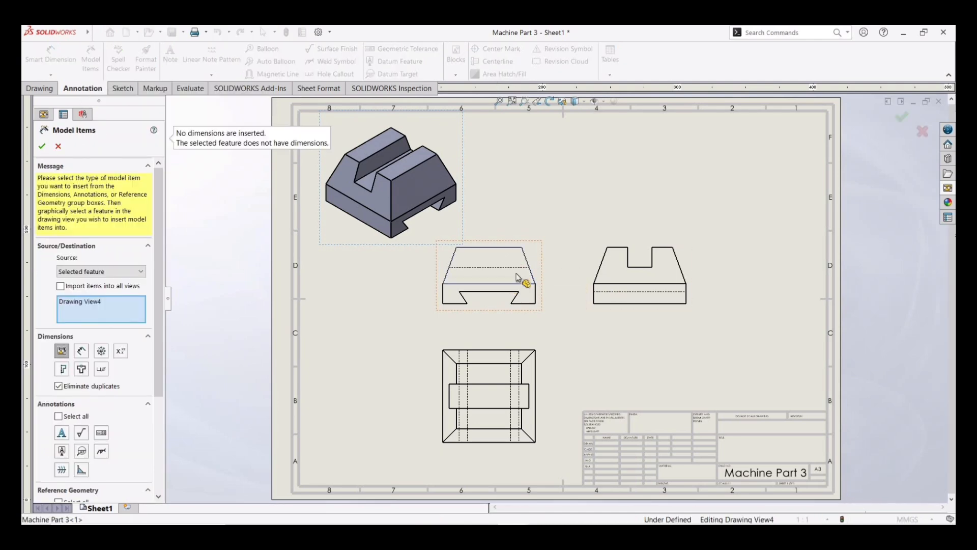
pyautogui.click(533, 300)
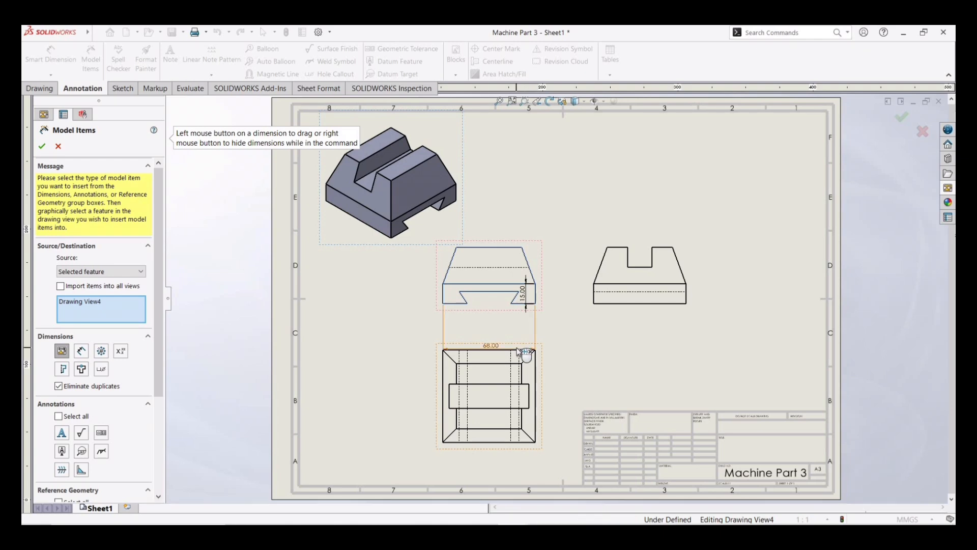
pyautogui.moveTo(517, 336); pyautogui.dragTo(549, 294)
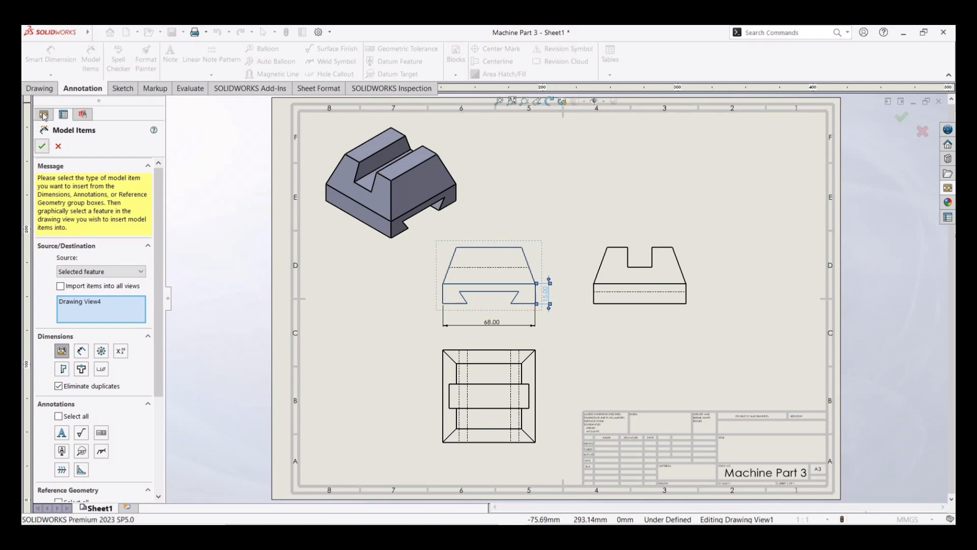
pyautogui.click(41, 146)
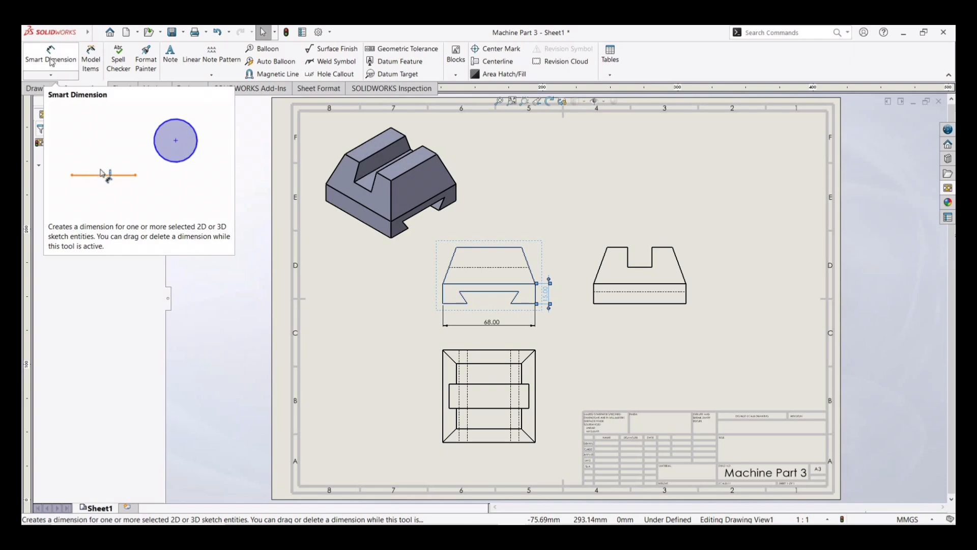
# Add a Smart Dimension for the top edge of the front view, placing it above the view.
pyautogui.click(51, 75)
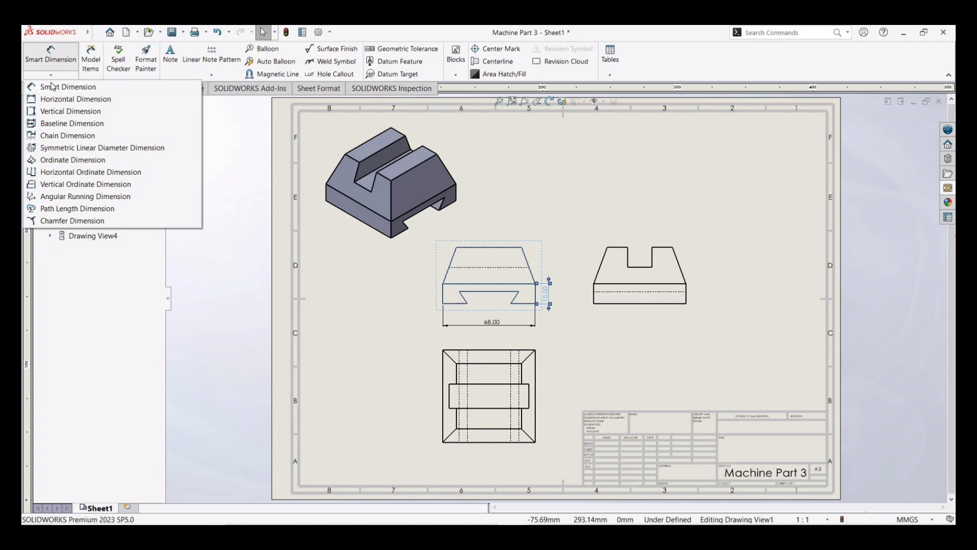
pyautogui.click(53, 87)
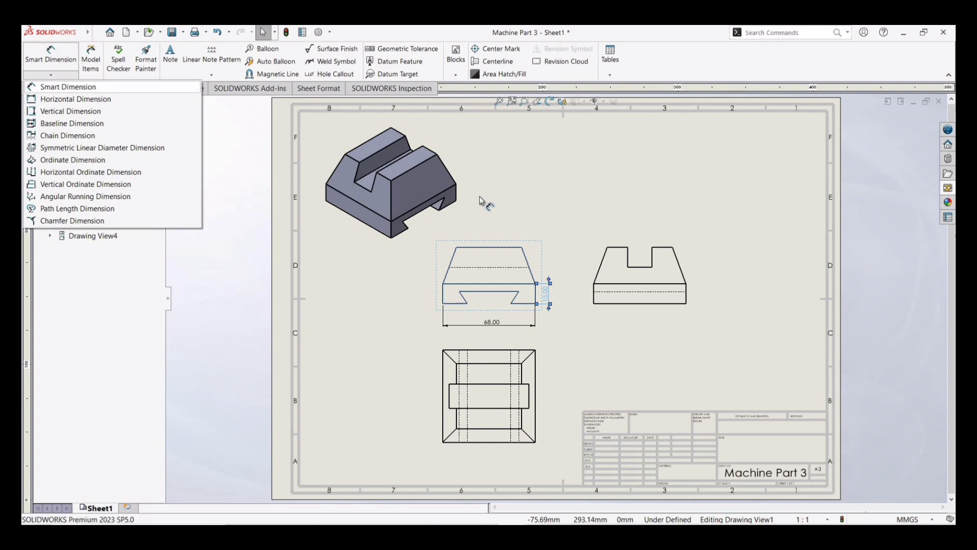
pyautogui.click(498, 248)
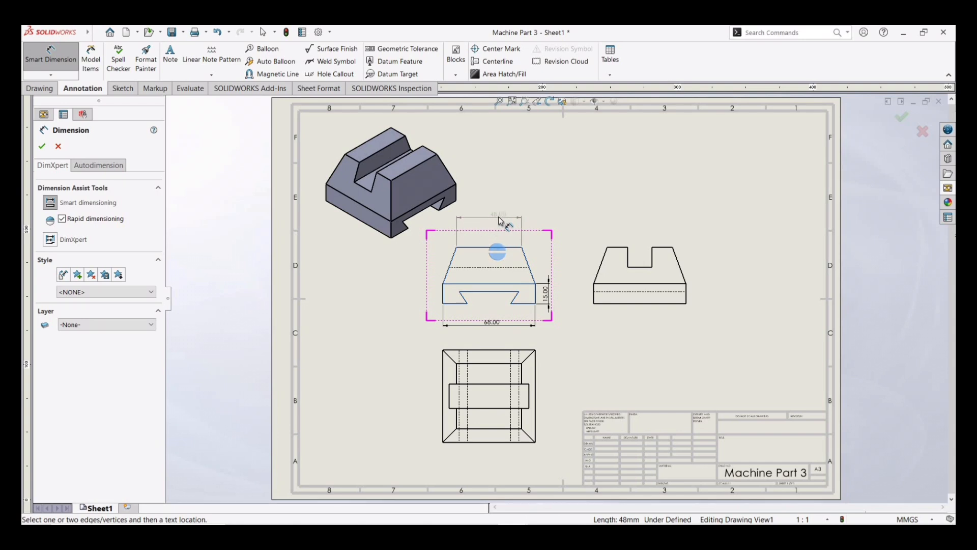
pyautogui.click(499, 221)
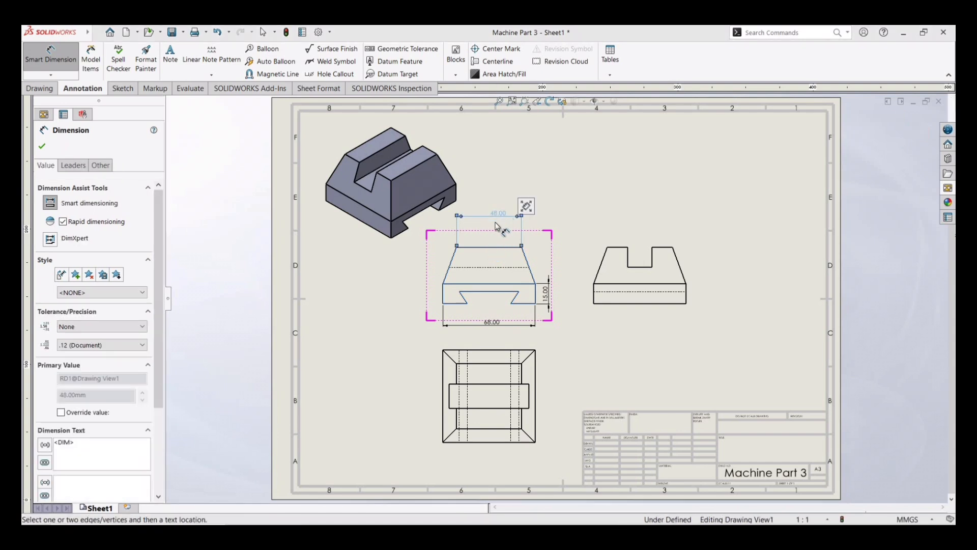
# Dimension the side view's slot width, the two top edges flanking the slot, and the base height.
pyautogui.click(640, 267)
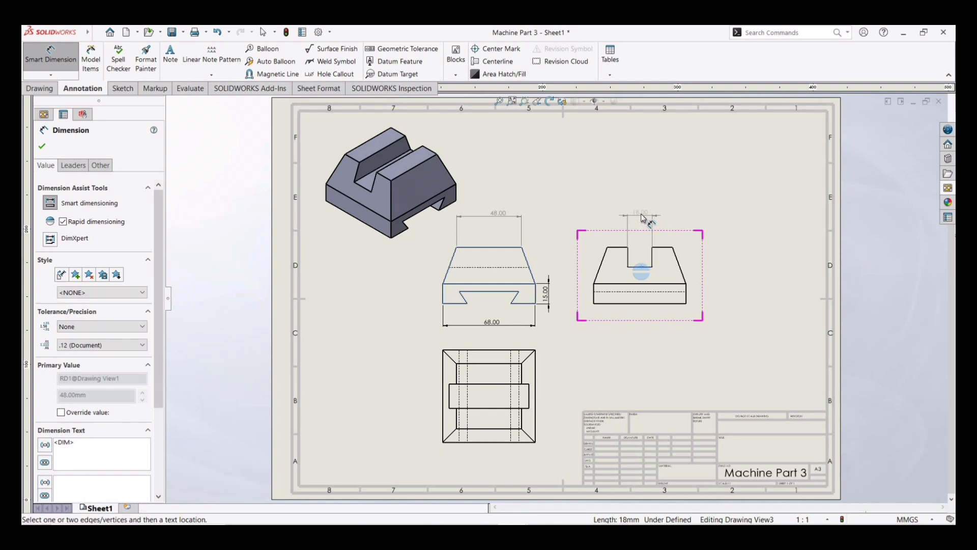
pyautogui.click(647, 219)
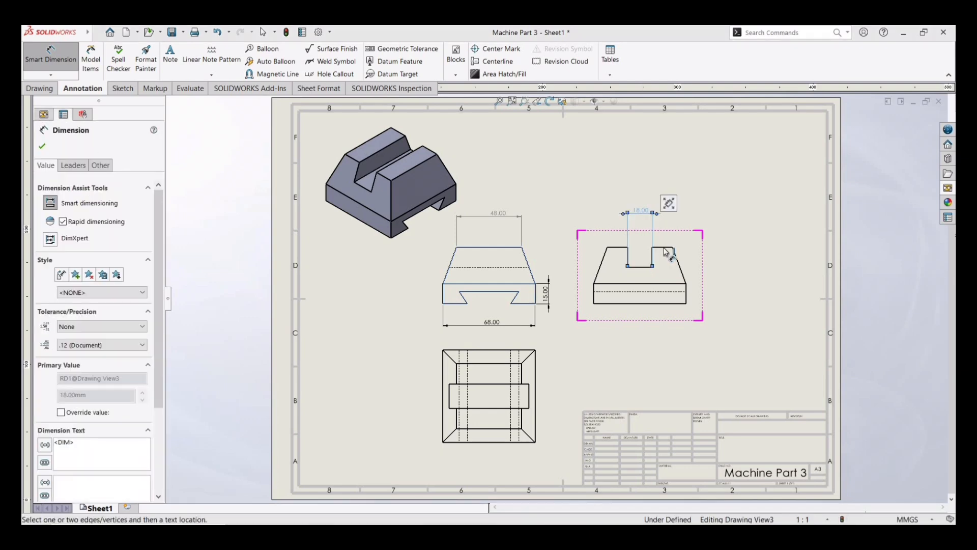
pyautogui.click(664, 249)
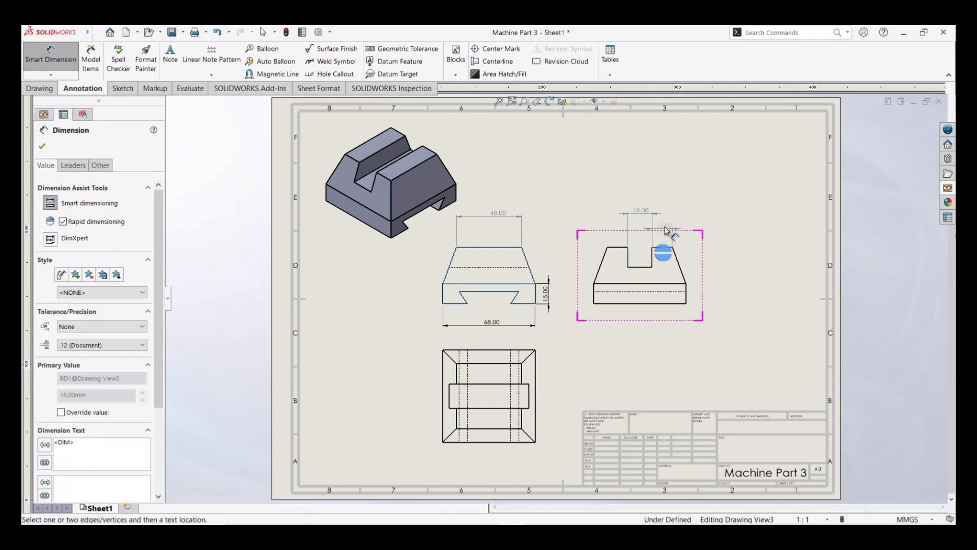
pyautogui.click(621, 246)
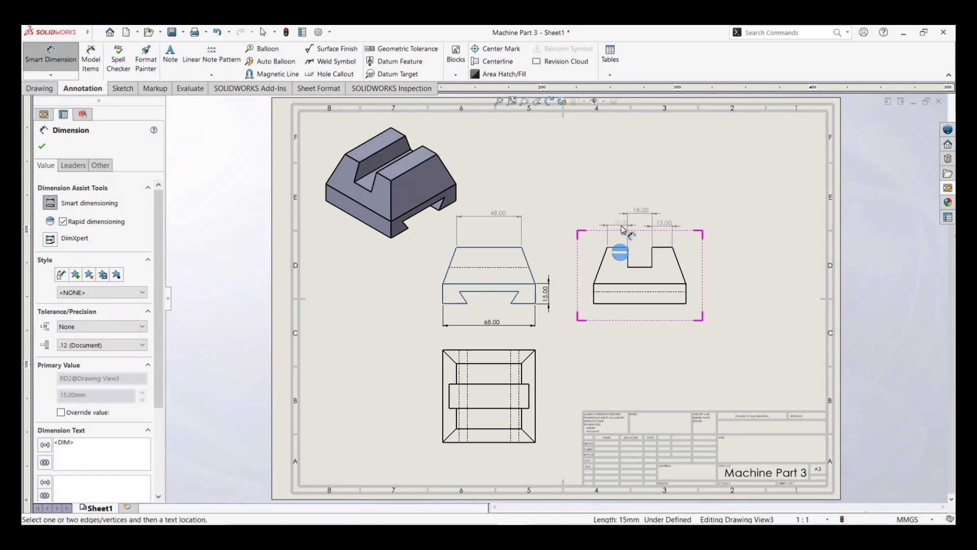
pyautogui.click(622, 229)
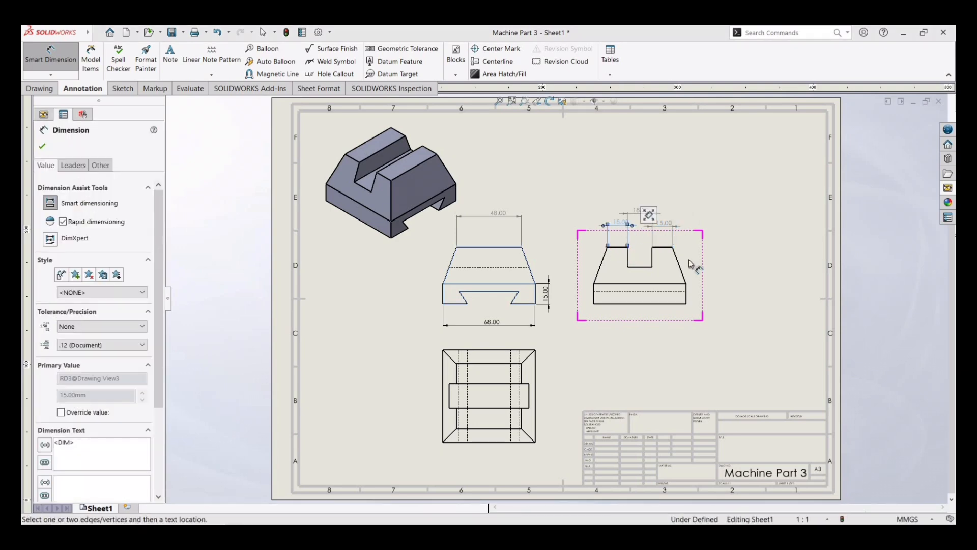
pyautogui.click(685, 295)
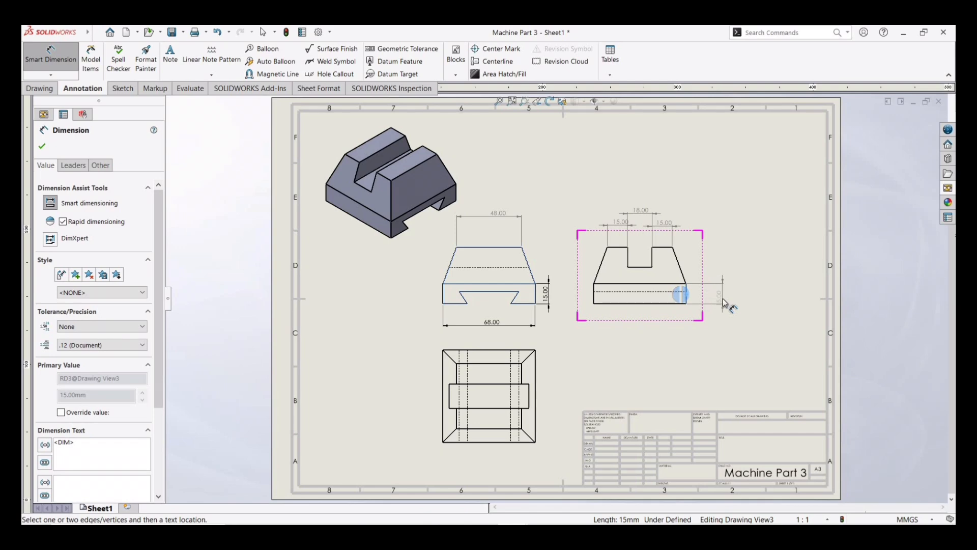
pyautogui.click(725, 304)
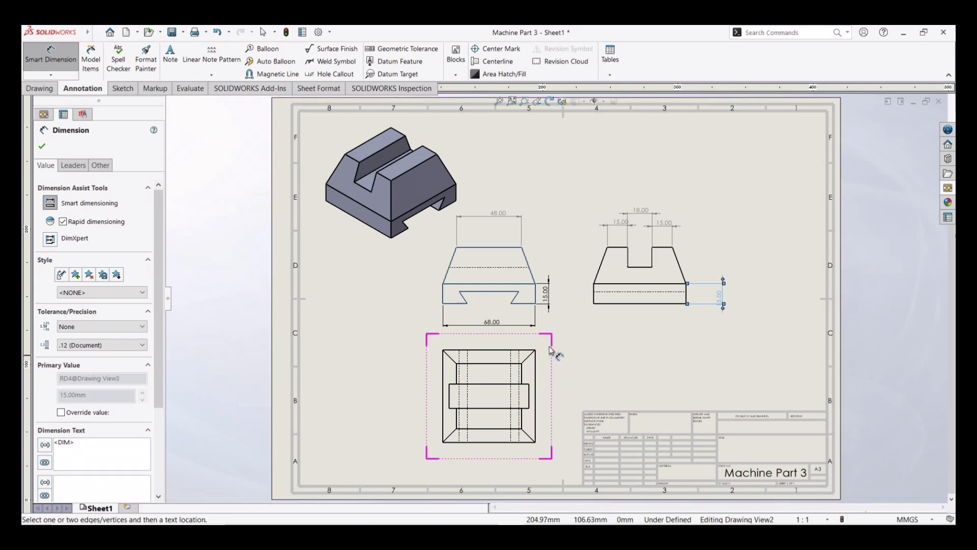
# Dimension the dovetail slot's upper edge below the front view and the part's overall height beside it, using a vertical dimension for the height.
pyautogui.click(490, 292)
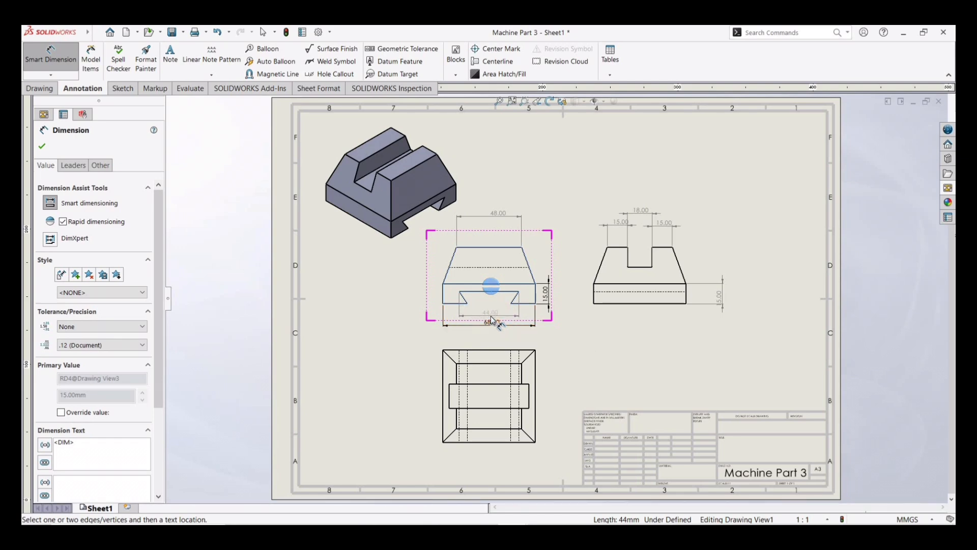
pyautogui.click(491, 317)
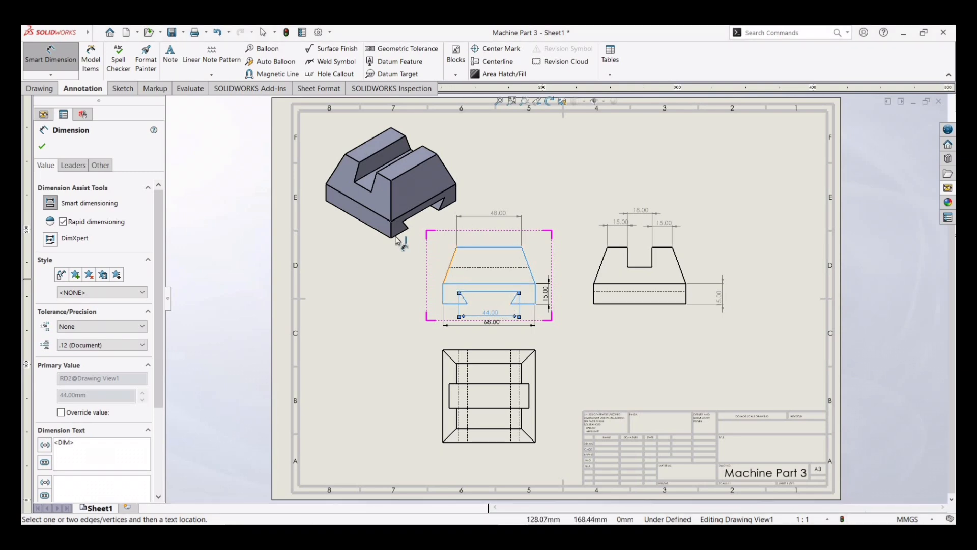
pyautogui.click(51, 77)
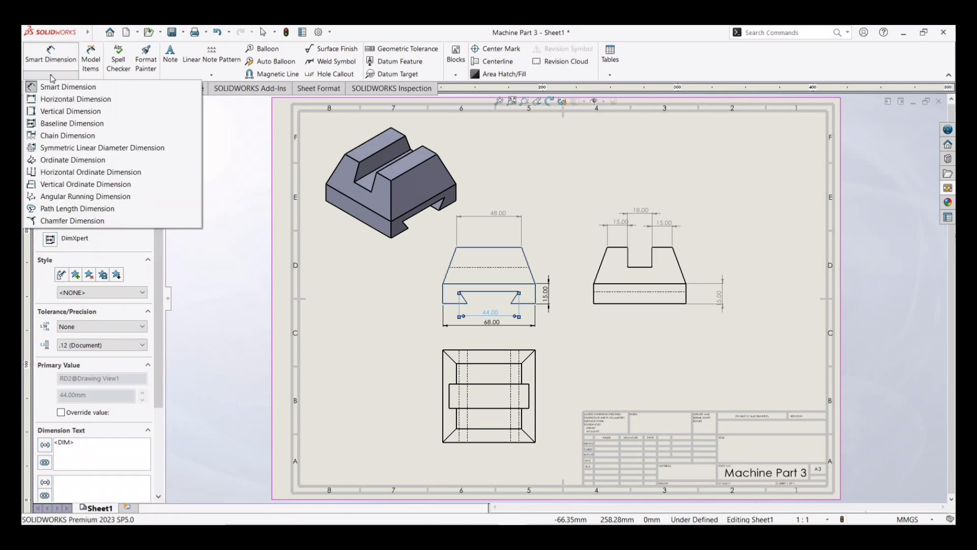
pyautogui.click(152, 97)
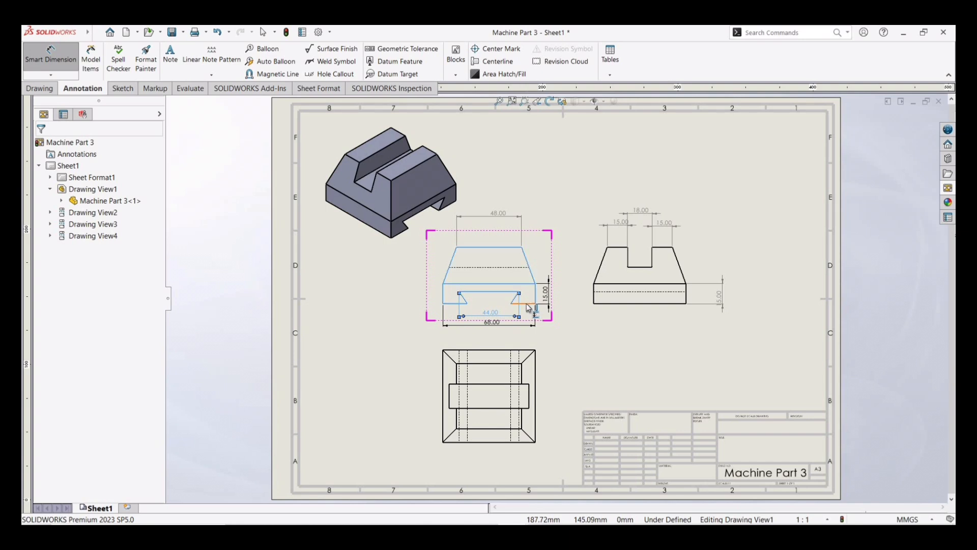
pyautogui.click(517, 248)
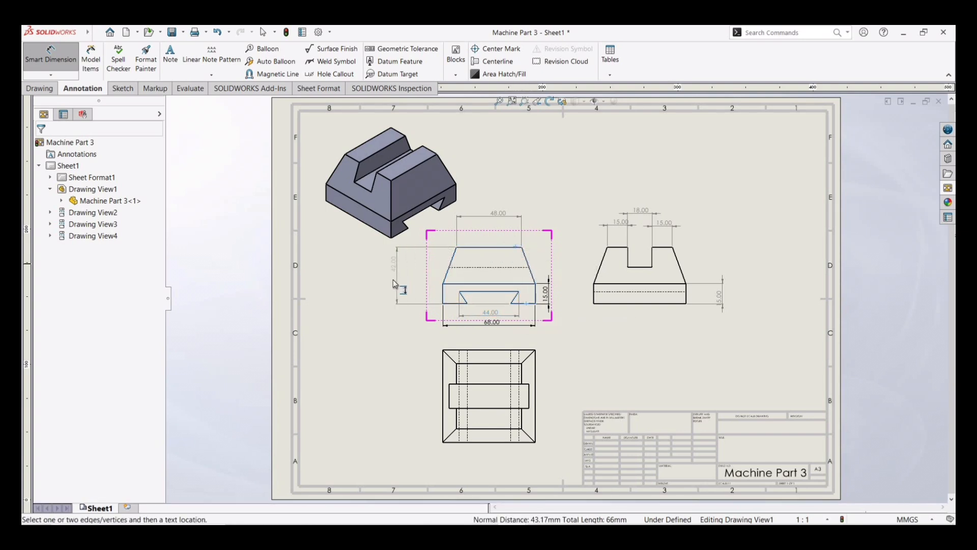
pyautogui.click(400, 284)
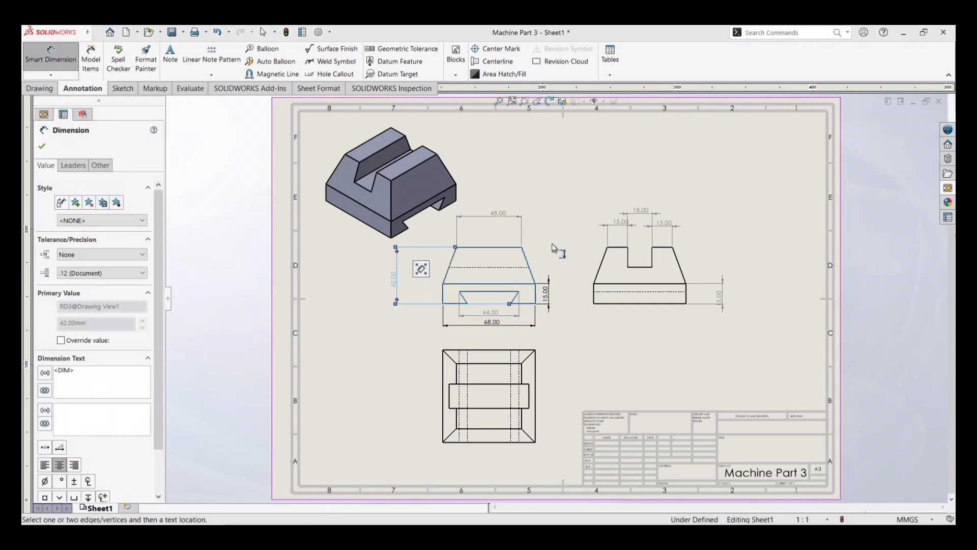
# Add vertical dimensions for the dovetail slot's depth in the front view and the upper slot's depth in the side view.
pyautogui.click(465, 305)
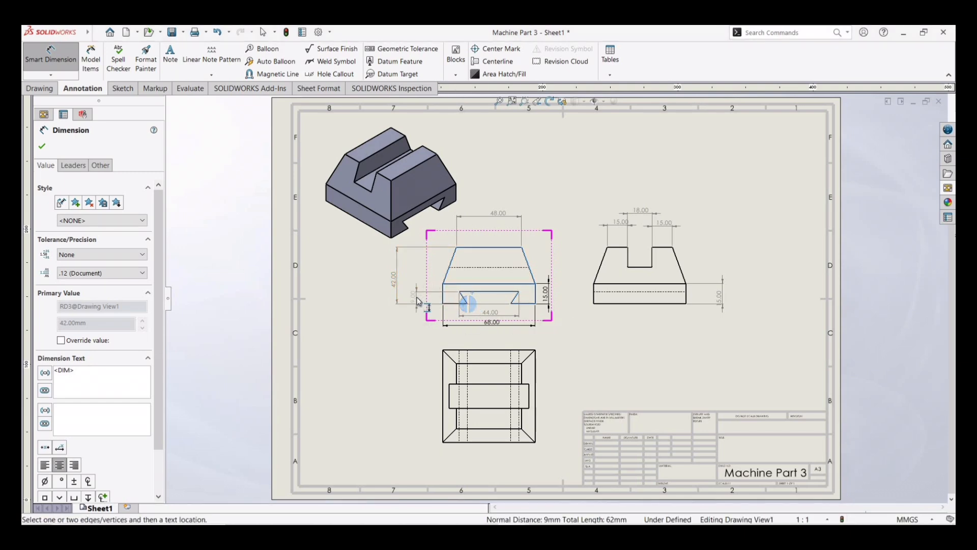
pyautogui.click(416, 301)
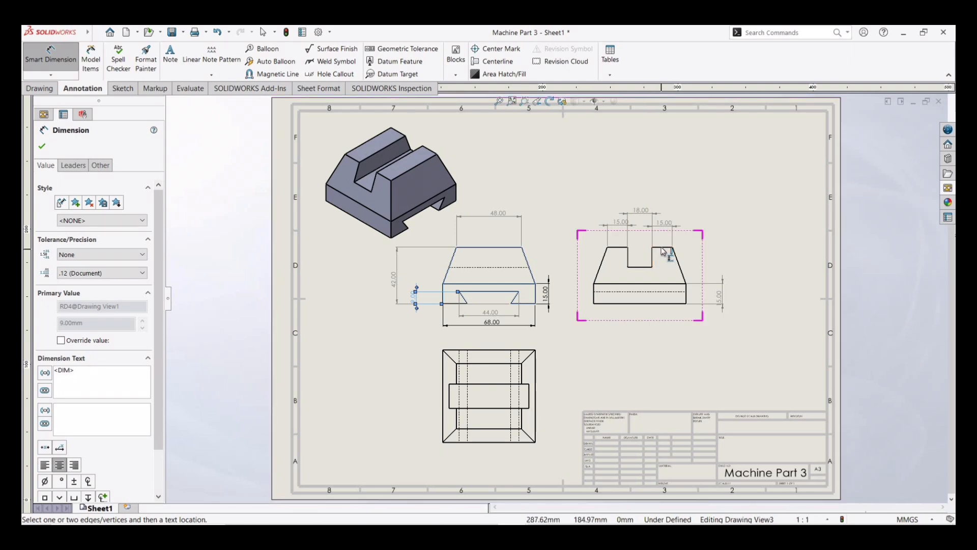
pyautogui.click(643, 266)
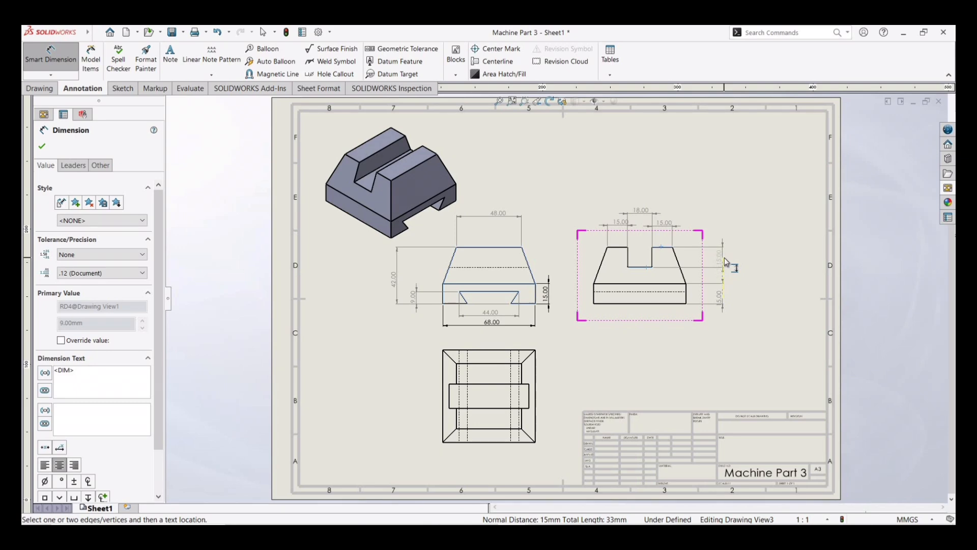
pyautogui.click(725, 258)
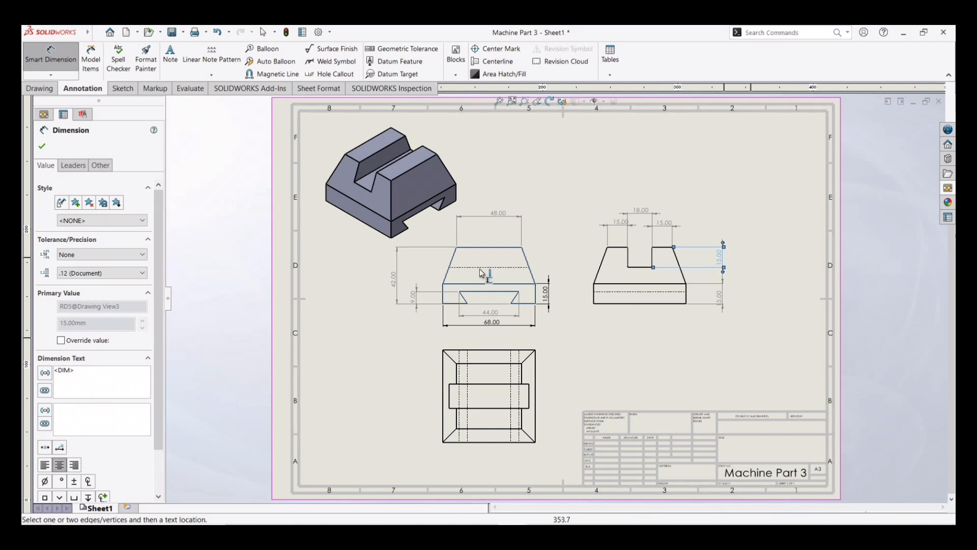
# Realign the front view's top-edge, dovetail and base-width dimensions on the view's centre, and finish dimensioning.
pyautogui.click(395, 276)
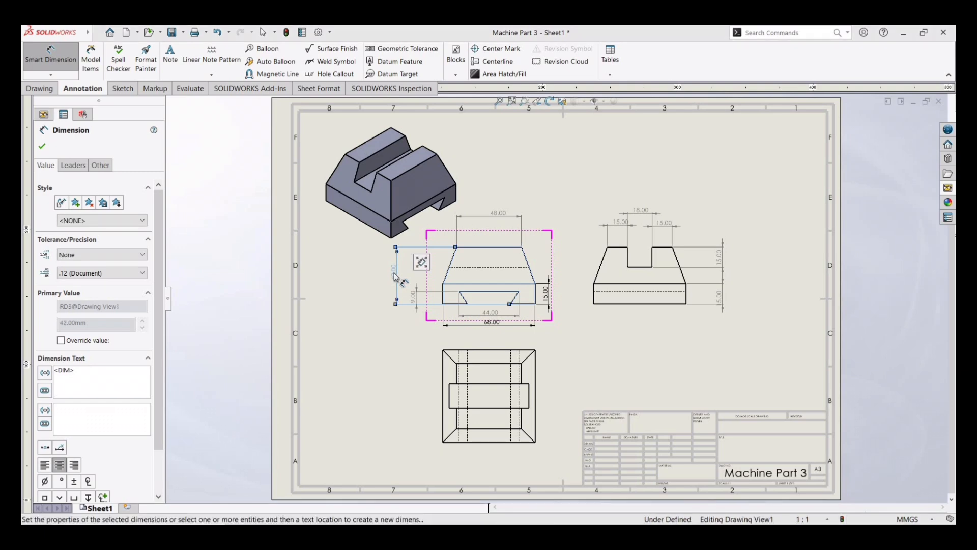
pyautogui.click(487, 324)
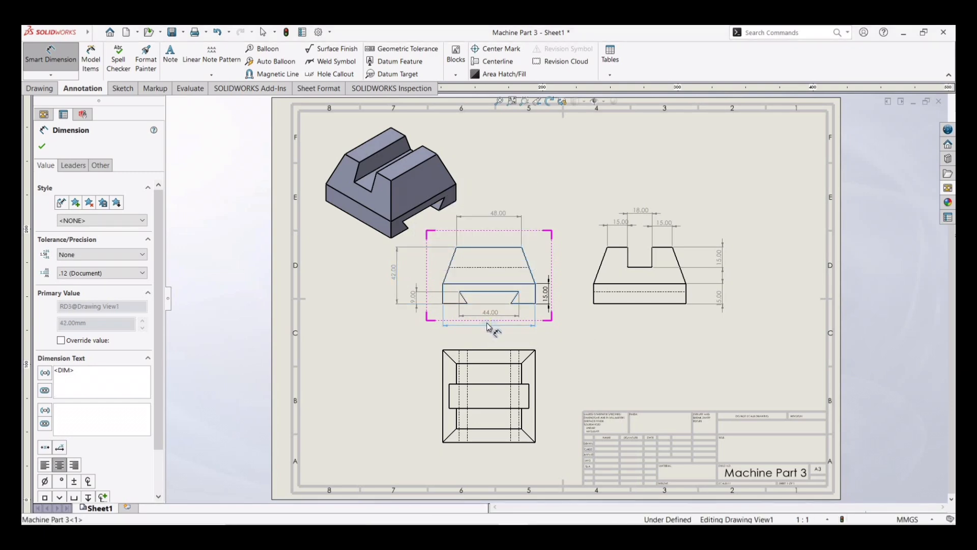
pyautogui.click(487, 321)
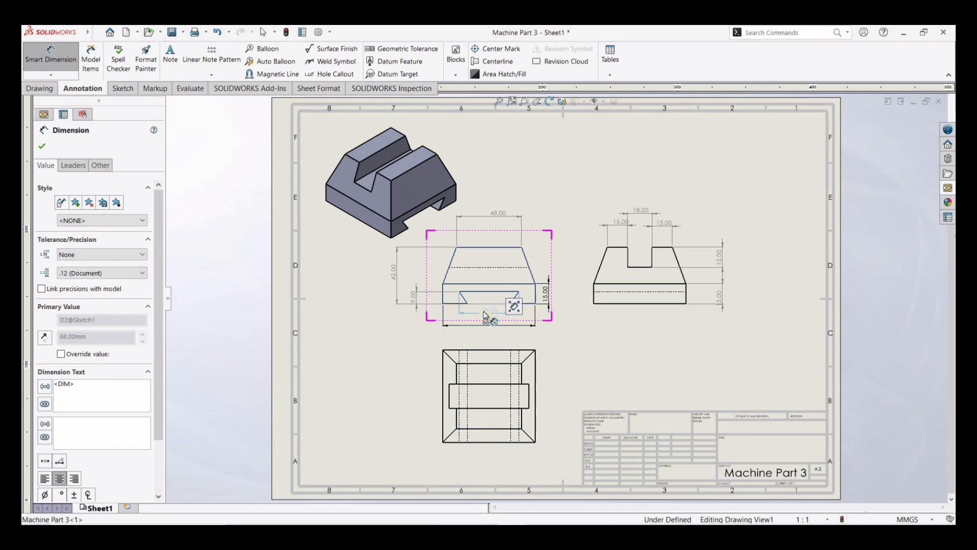
pyautogui.click(485, 313)
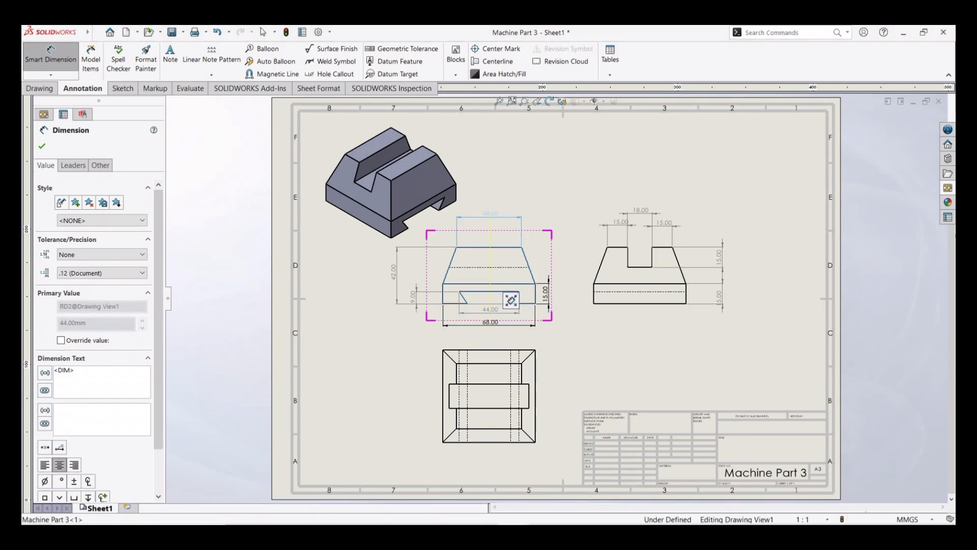
pyautogui.click(493, 215)
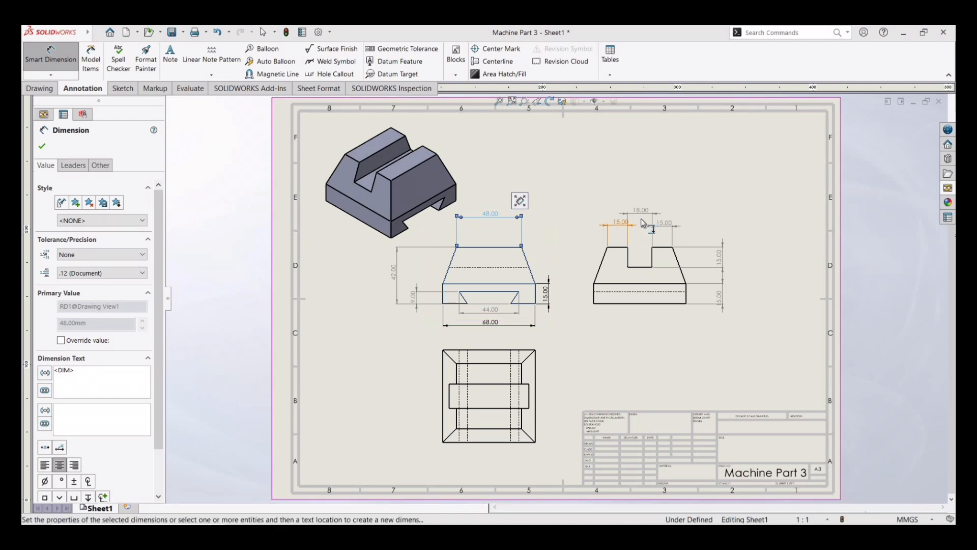
pyautogui.click(719, 294)
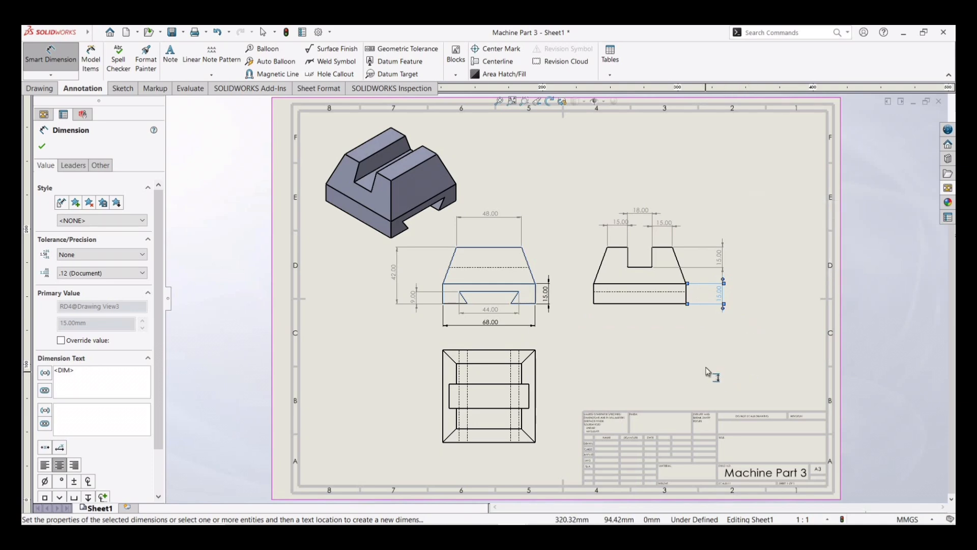
pyautogui.click(42, 146)
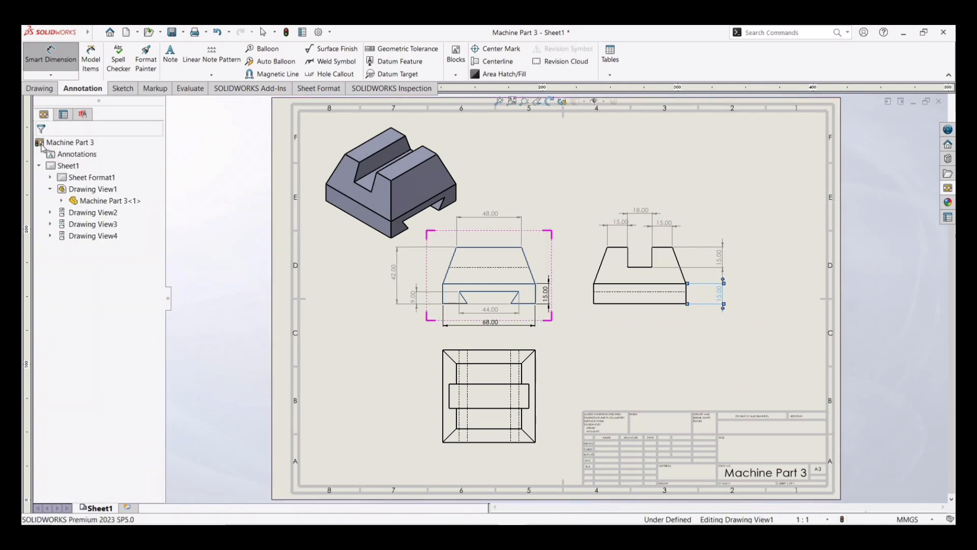
# Edit the sheet format, entering "Name" and "Roll No" on two lines in the title block's title note, and return to the sheet.
pyautogui.click(317, 91)
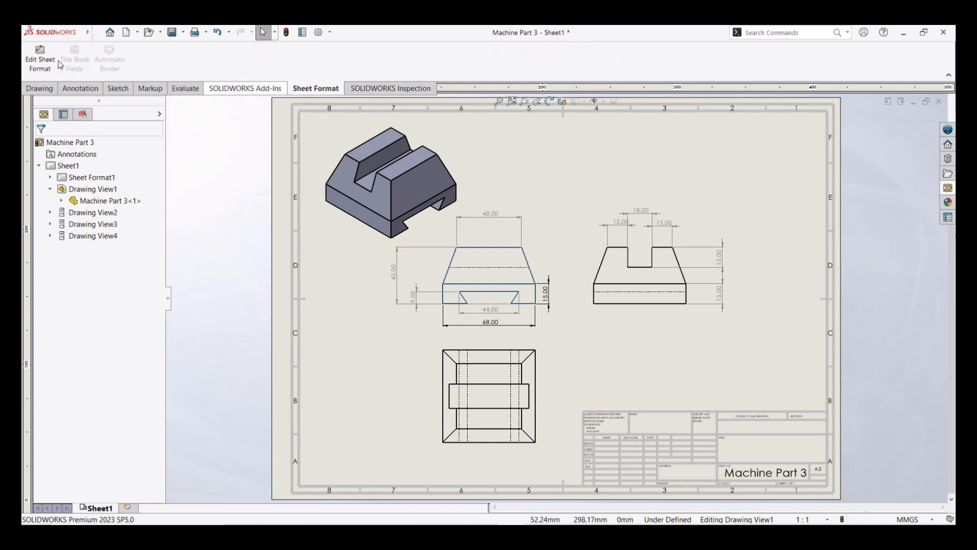
pyautogui.click(41, 51)
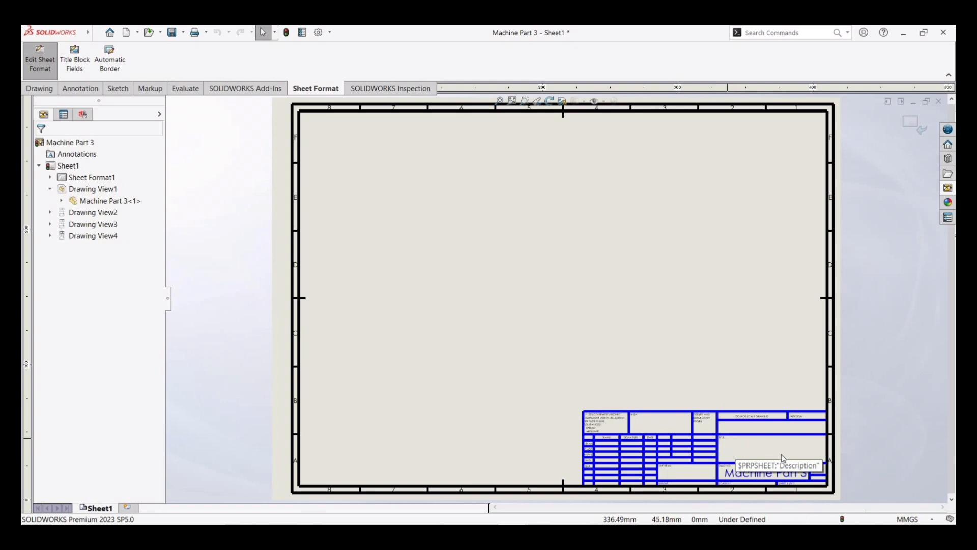
pyautogui.click(817, 456)
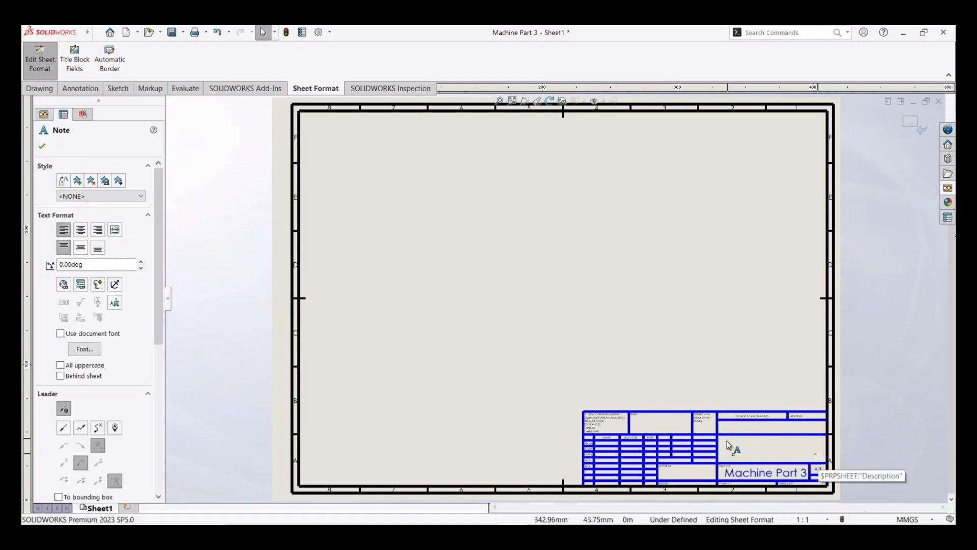
pyautogui.moveTo(727, 441)
pyautogui.mouseDown()
pyautogui.moveTo(749, 443)
pyautogui.moveTo(729, 443)
pyautogui.mouseUp()
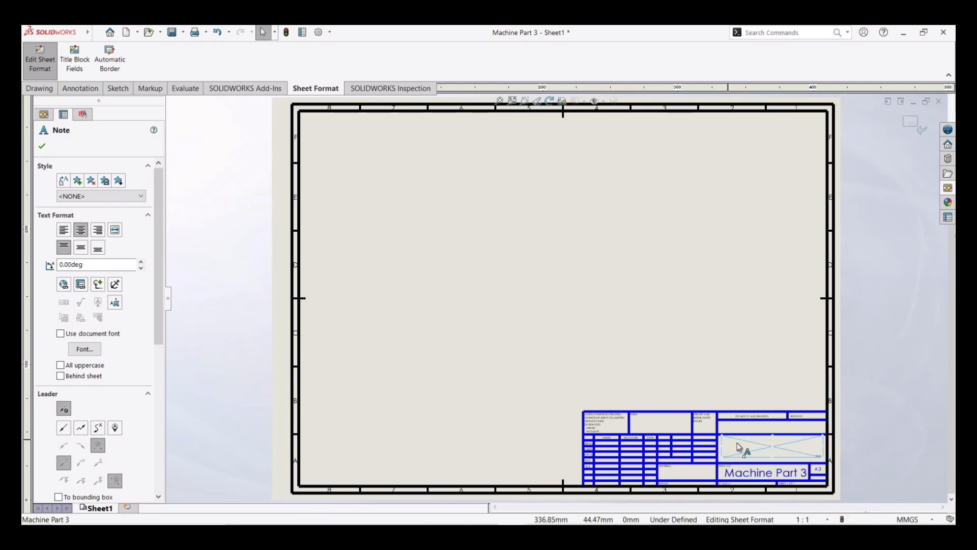
pyautogui.click(736, 442)
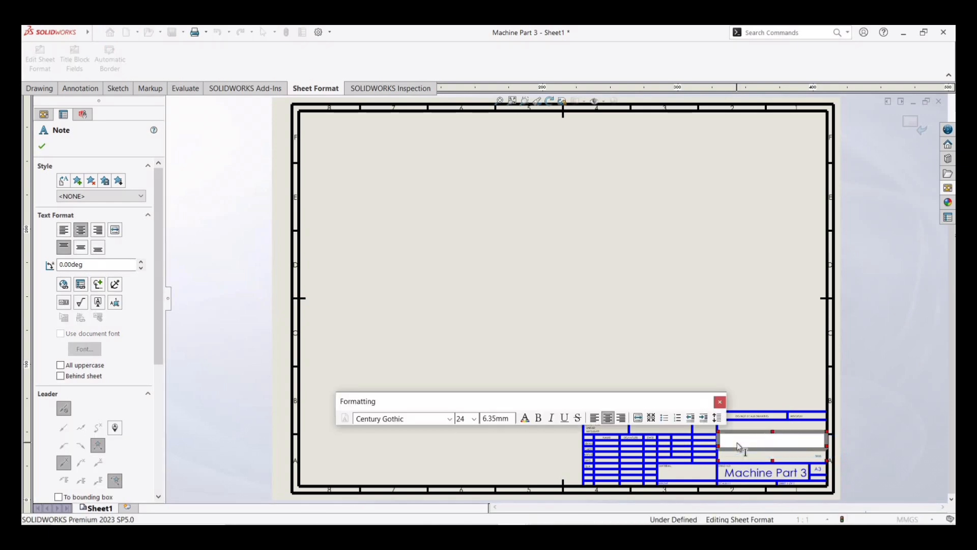
pyautogui.write('Name')
pyautogui.press('Return')
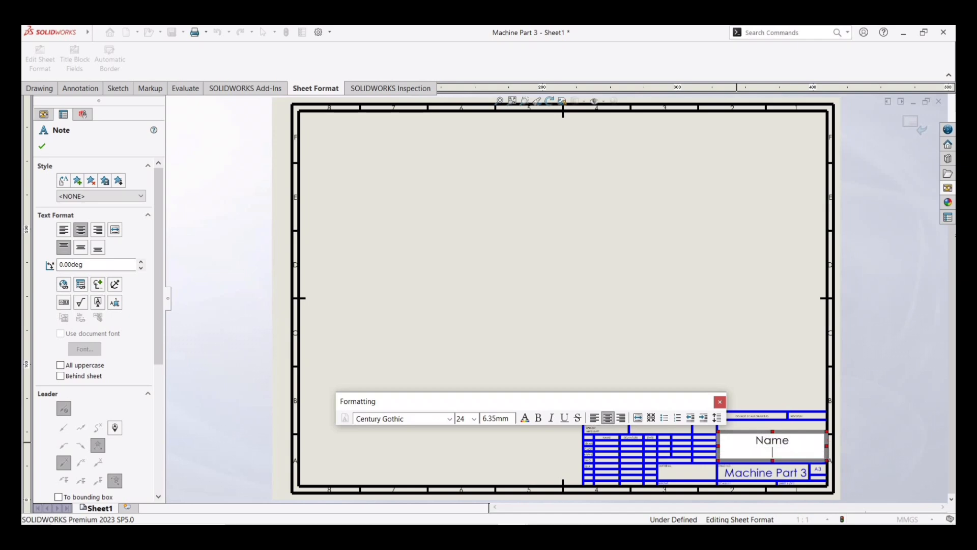
pyautogui.write('Roll No')
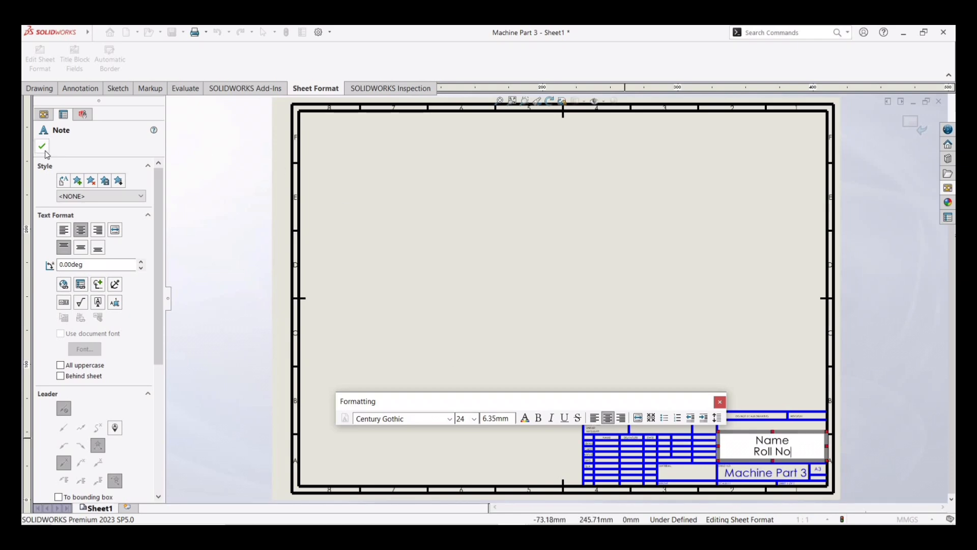
pyautogui.click(42, 147)
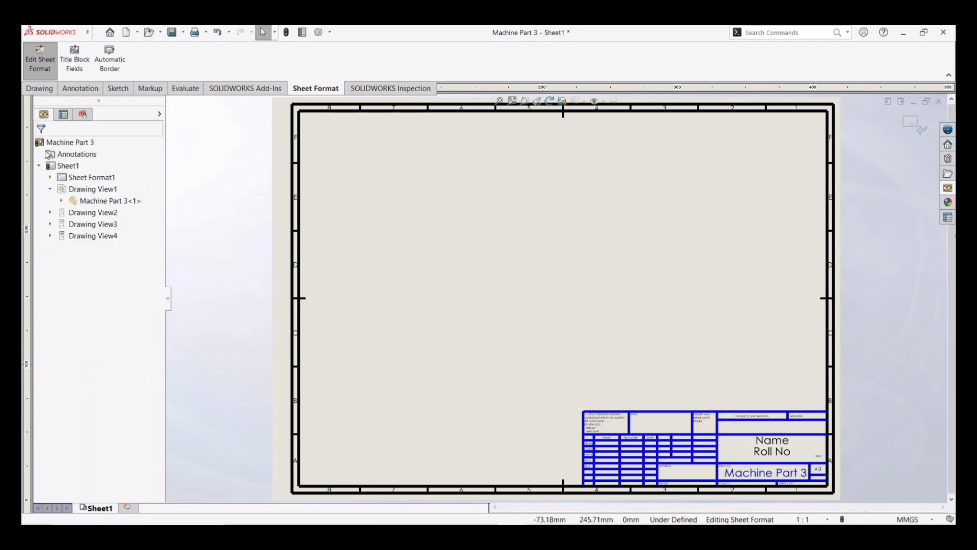
pyautogui.click(920, 126)
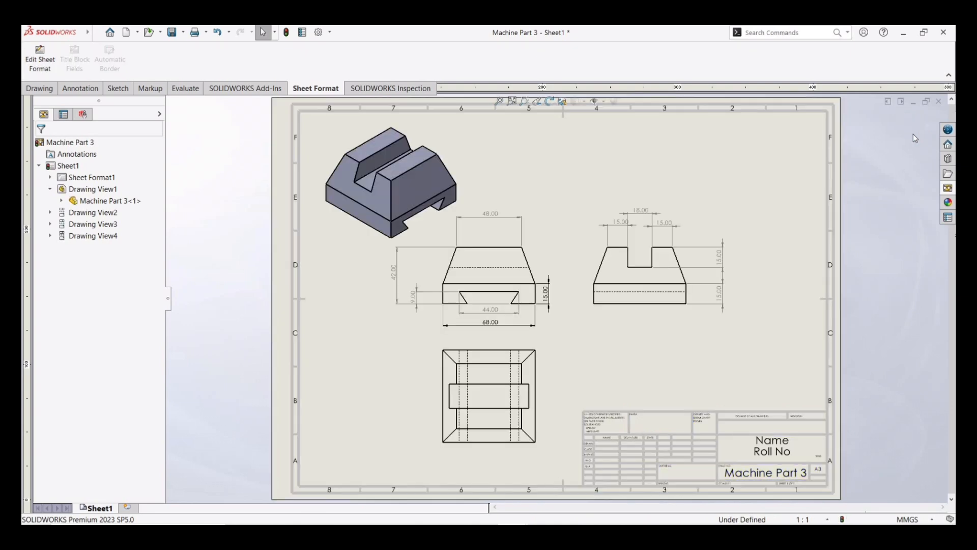
# Set the page setup to A3 paper in landscape orientation and preview the print.
pyautogui.click(206, 33)
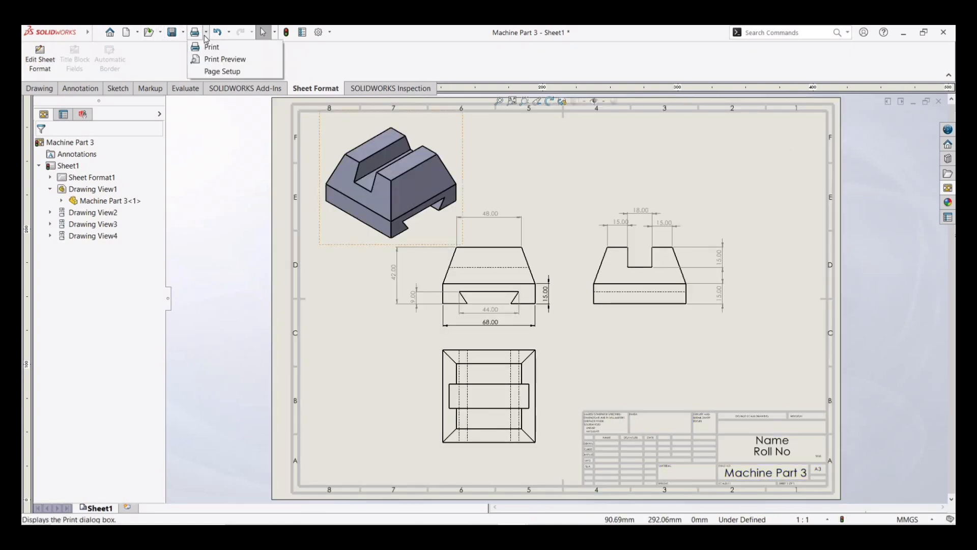
pyautogui.click(228, 72)
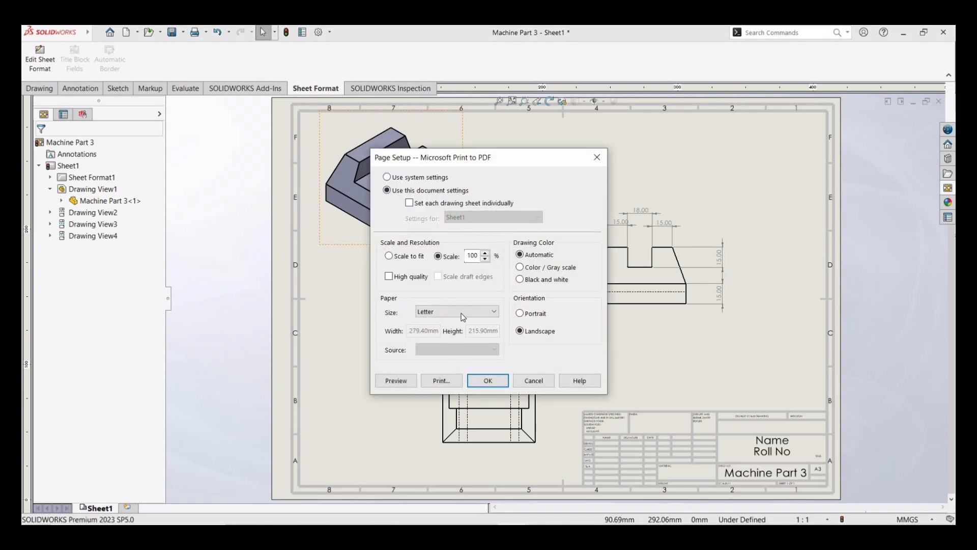
pyautogui.click(463, 316)
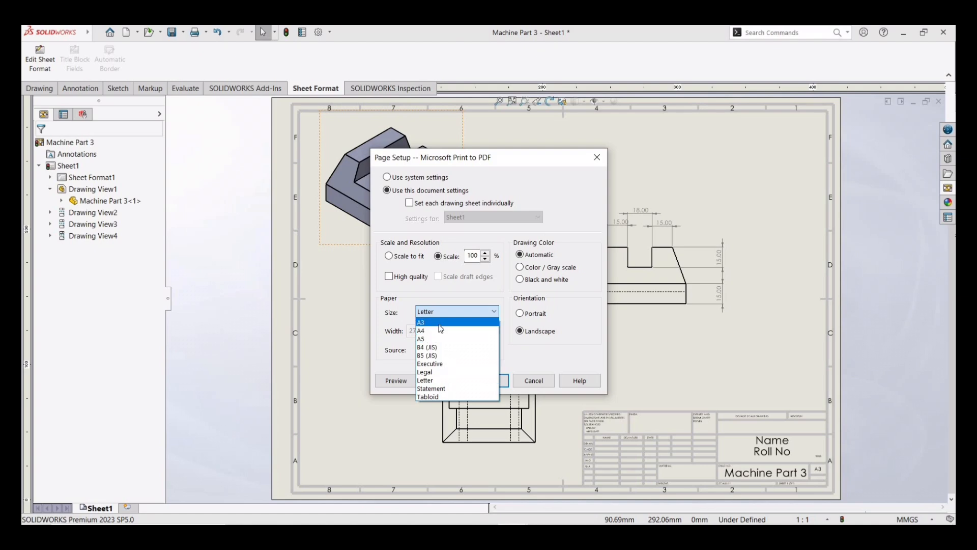
pyautogui.click(440, 323)
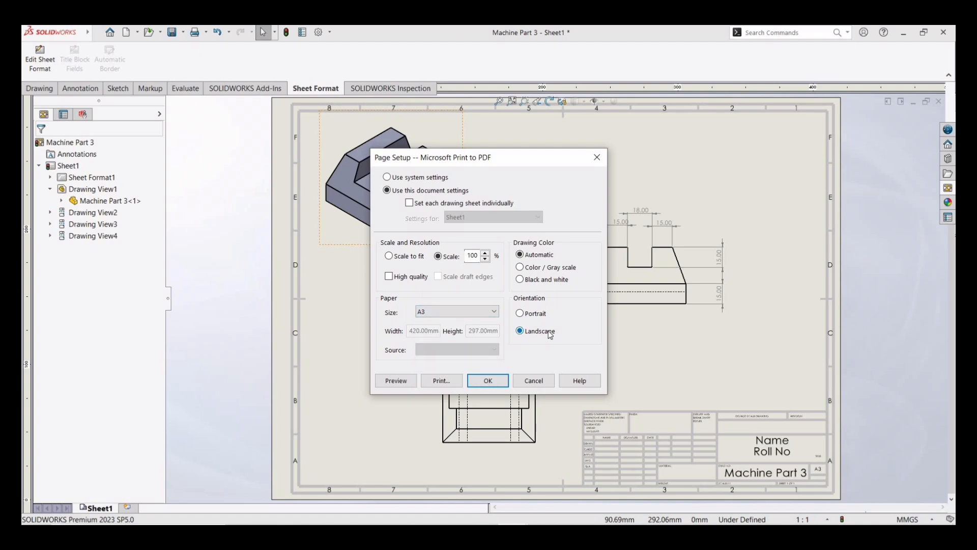
pyautogui.click(405, 382)
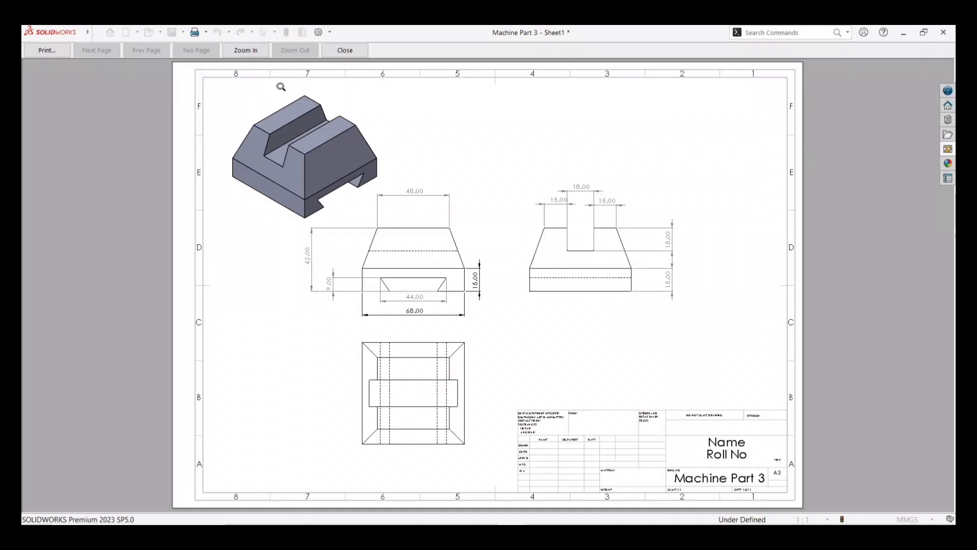
# Print the drawing with Microsoft Print to PDF, saving it as Part 3 in Documents, and view the PDF maximized without the tools pane.
pyautogui.click(40, 51)
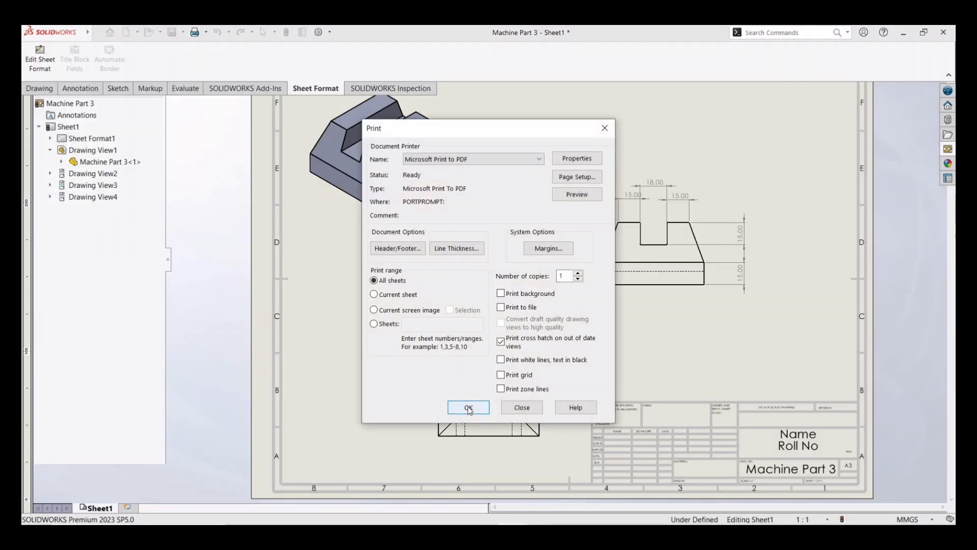
pyautogui.click(468, 407)
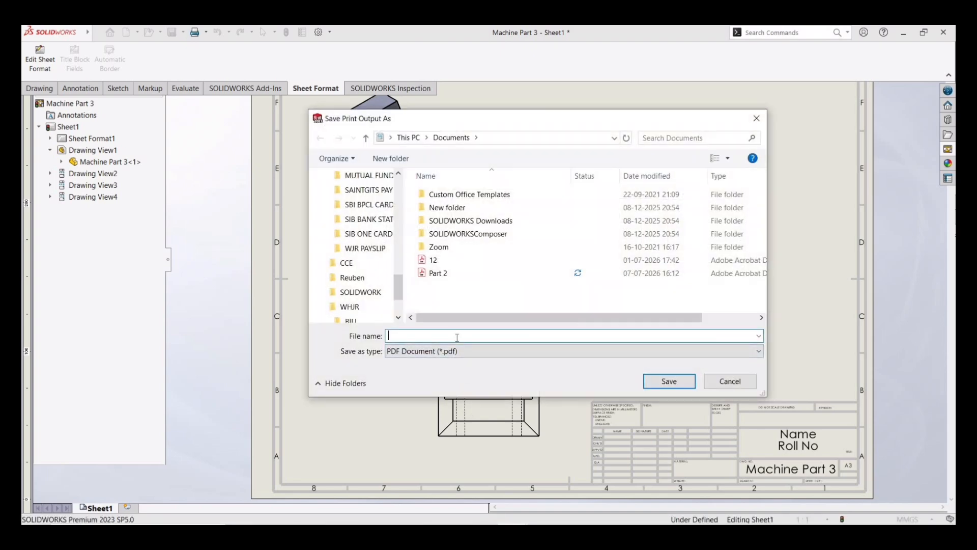
pyautogui.write('Part')
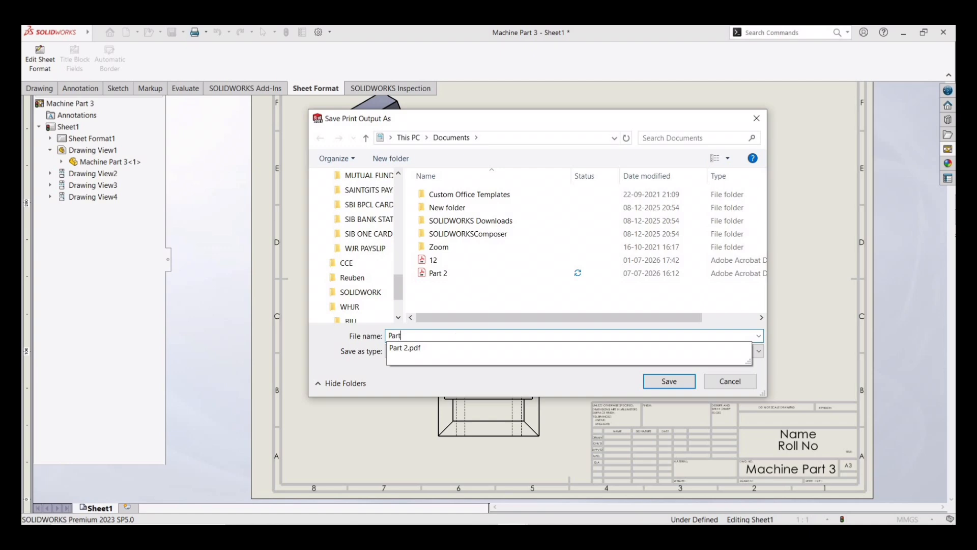
pyautogui.write(' 3')
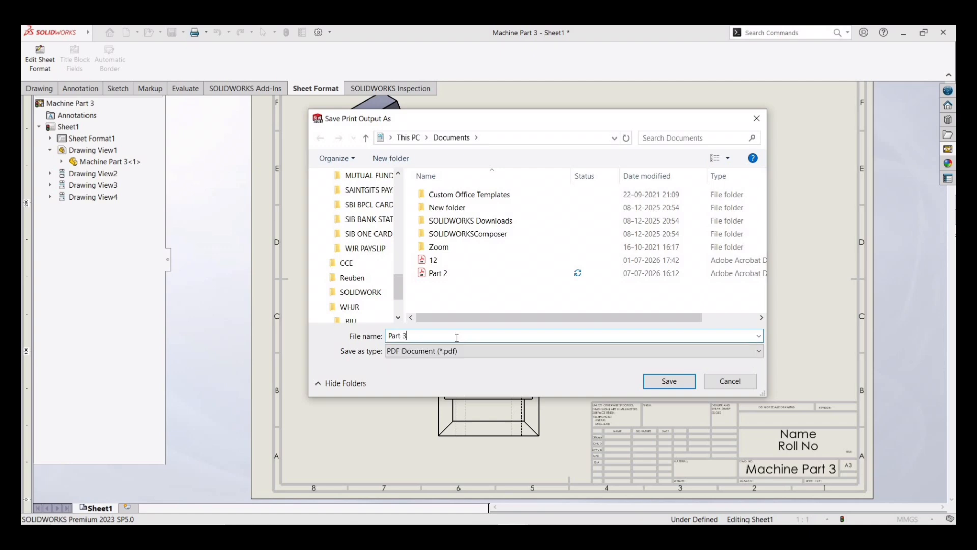
pyautogui.click(677, 383)
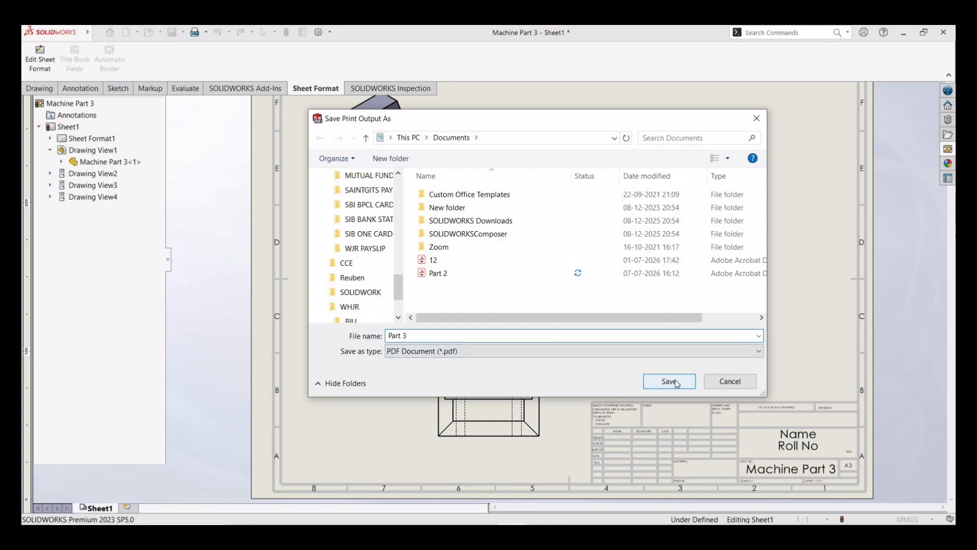
pyautogui.click(677, 383)
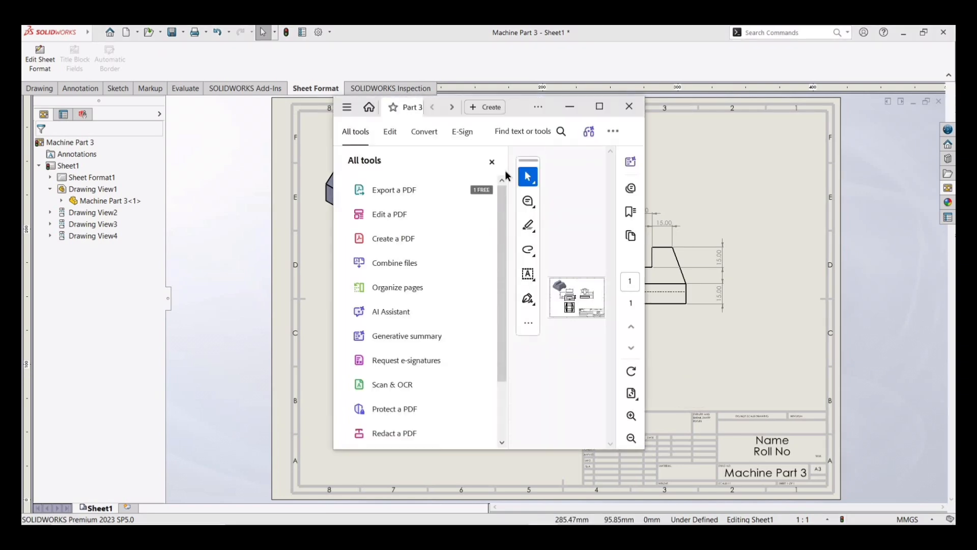
pyautogui.click(491, 162)
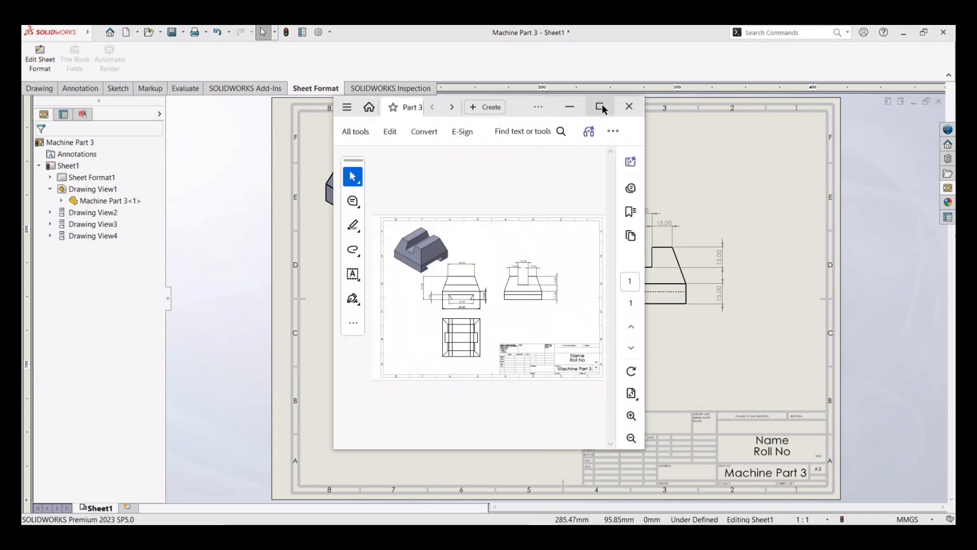
pyautogui.click(600, 106)
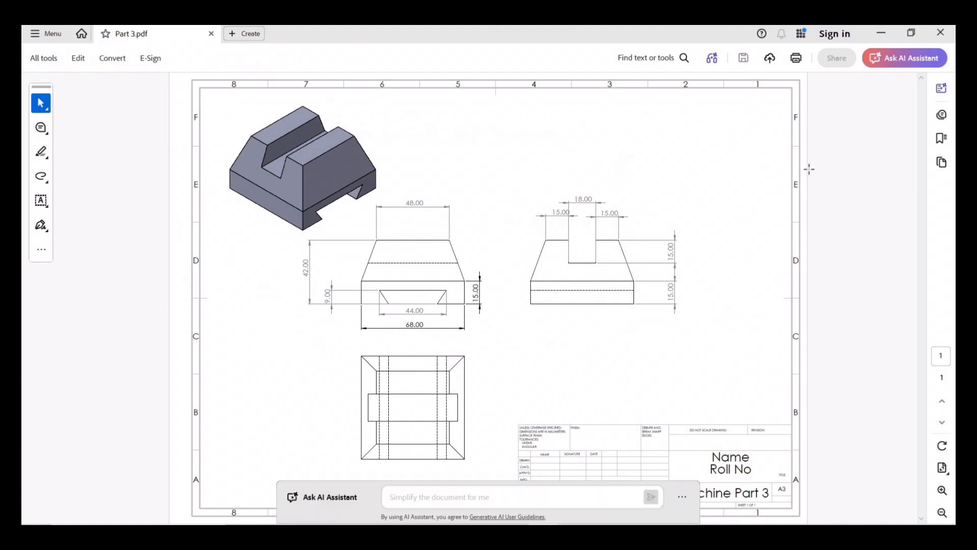